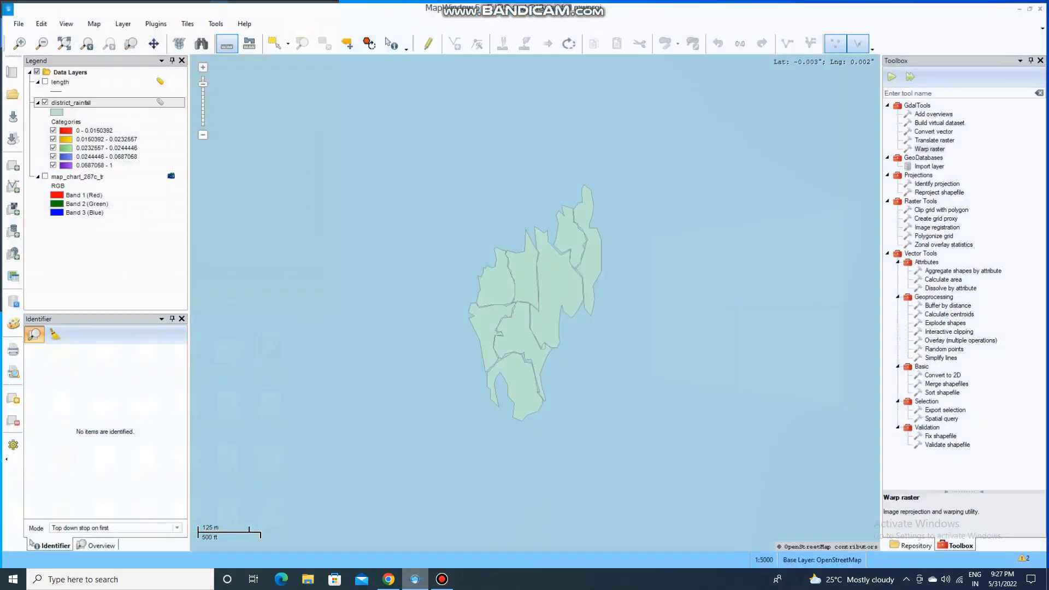
Check the coordinate system of the current map in its projection properties, leaving it as set
left_click(416, 580)
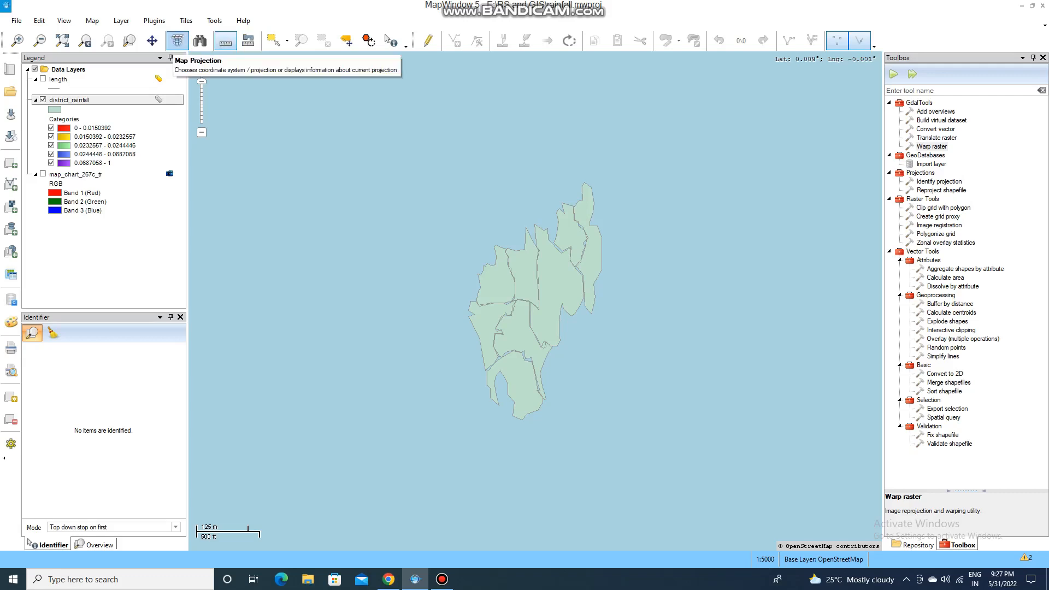
left_click(177, 40)
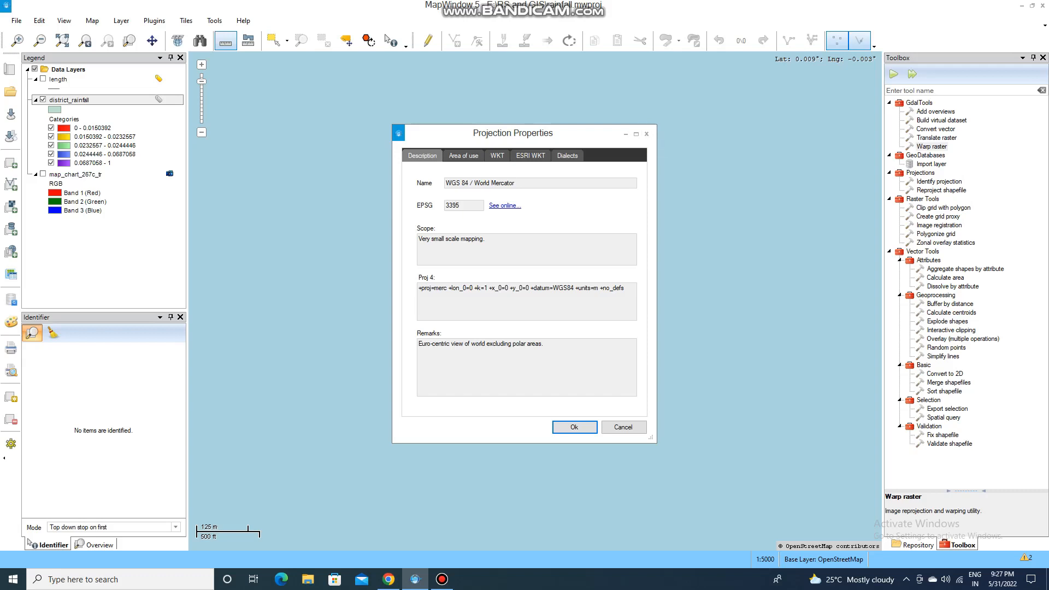
left_click(647, 134)
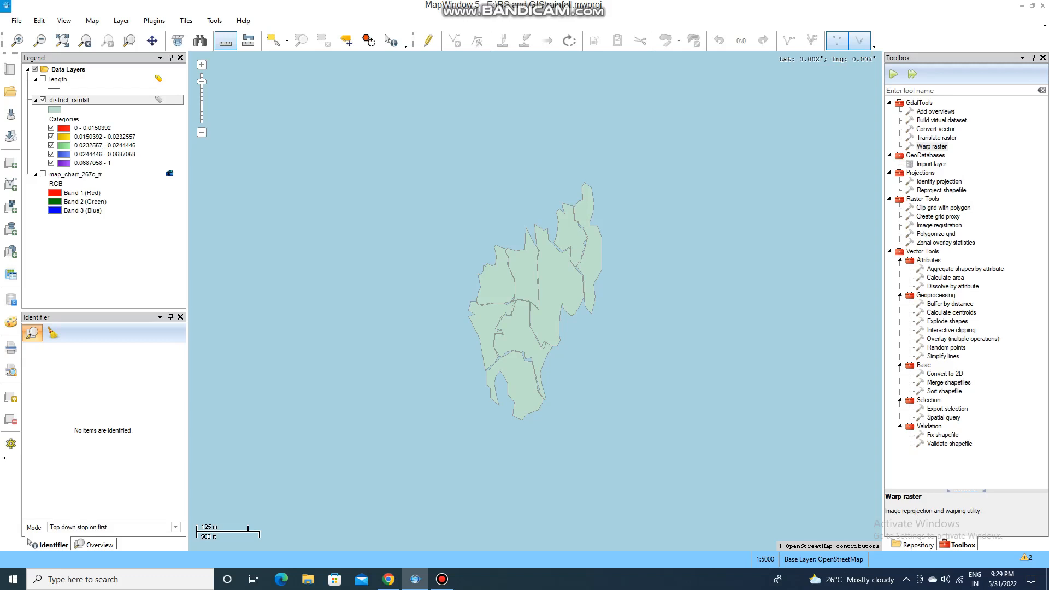
left_click(442, 579)
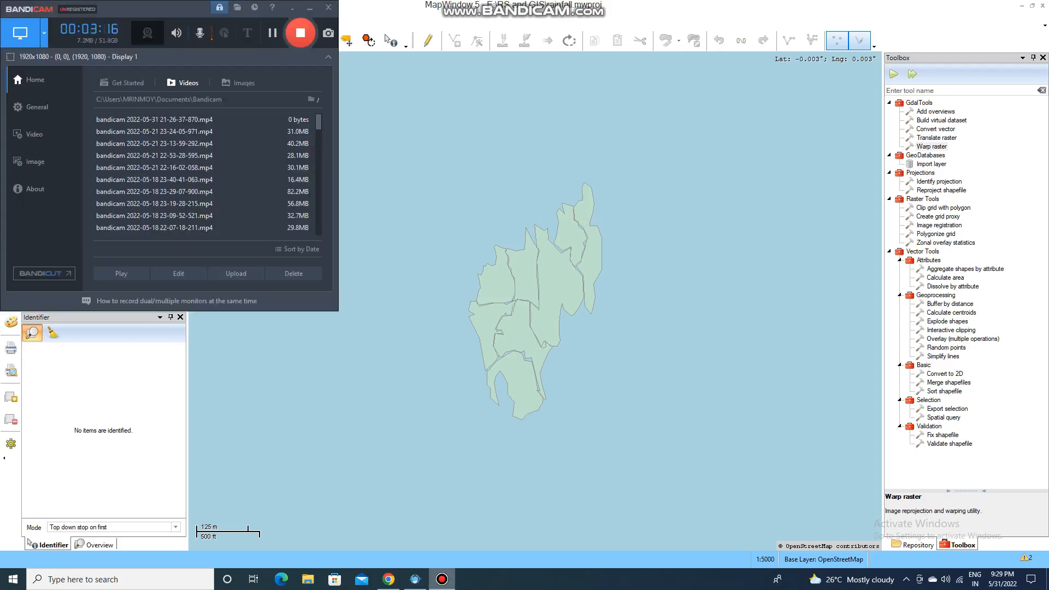
left_click(442, 580)
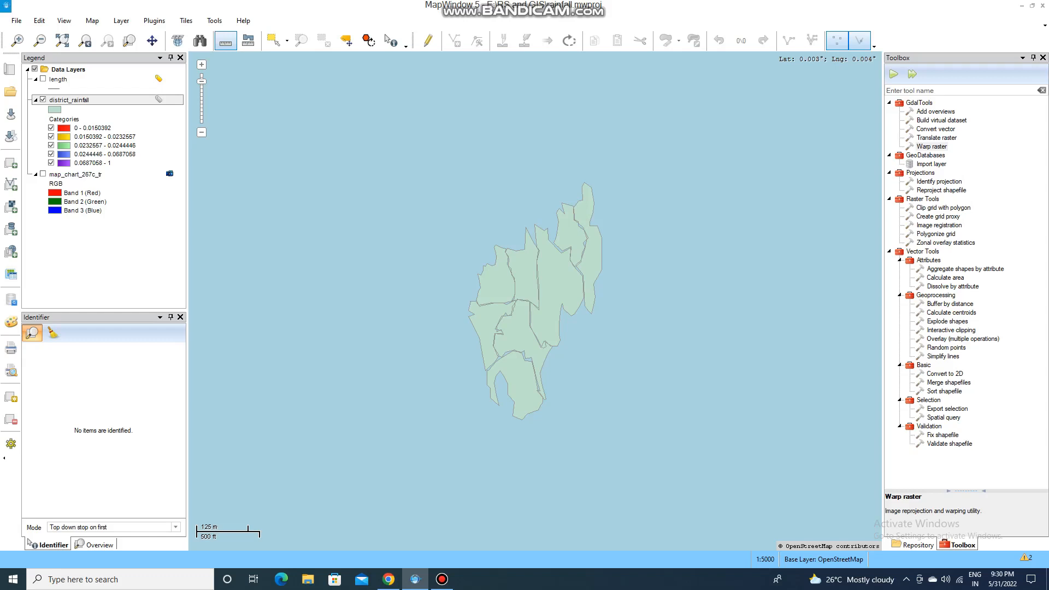
left_click(493, 288)
left_click(521, 267)
right_click(523, 267)
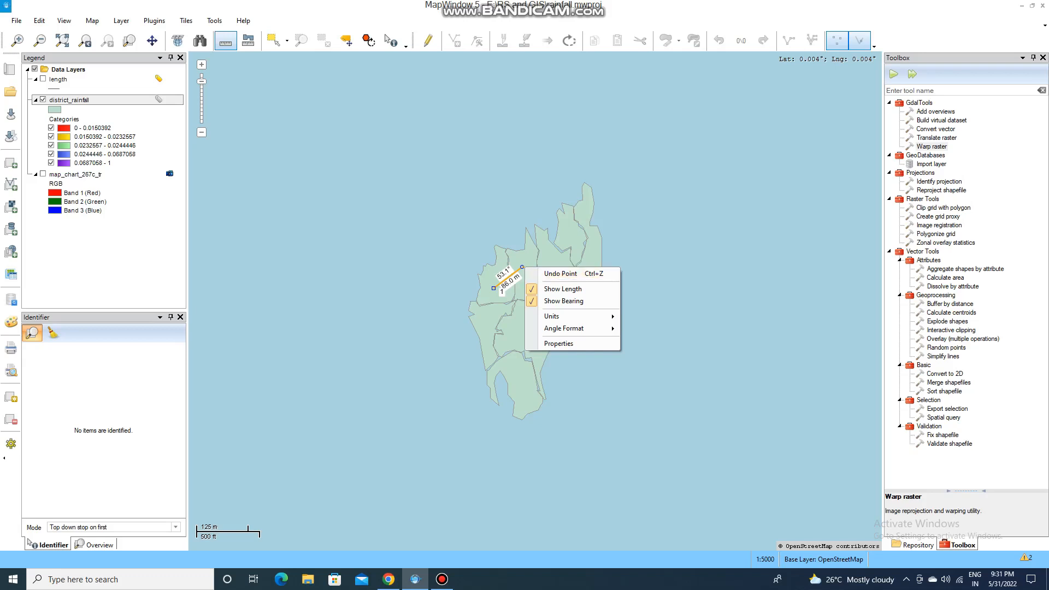
left_click(561, 273)
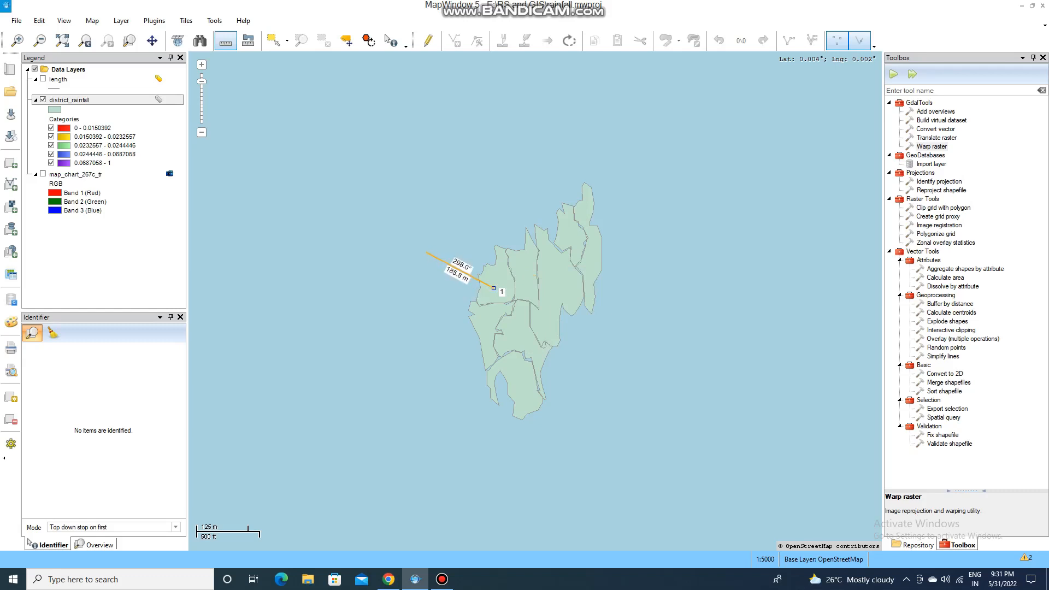
right_click(426, 252)
left_click(448, 260)
Start the Image registration tool and load map_chart_267c_tr.tif from the RS and GIS folder as the image to register
left_click(939, 225)
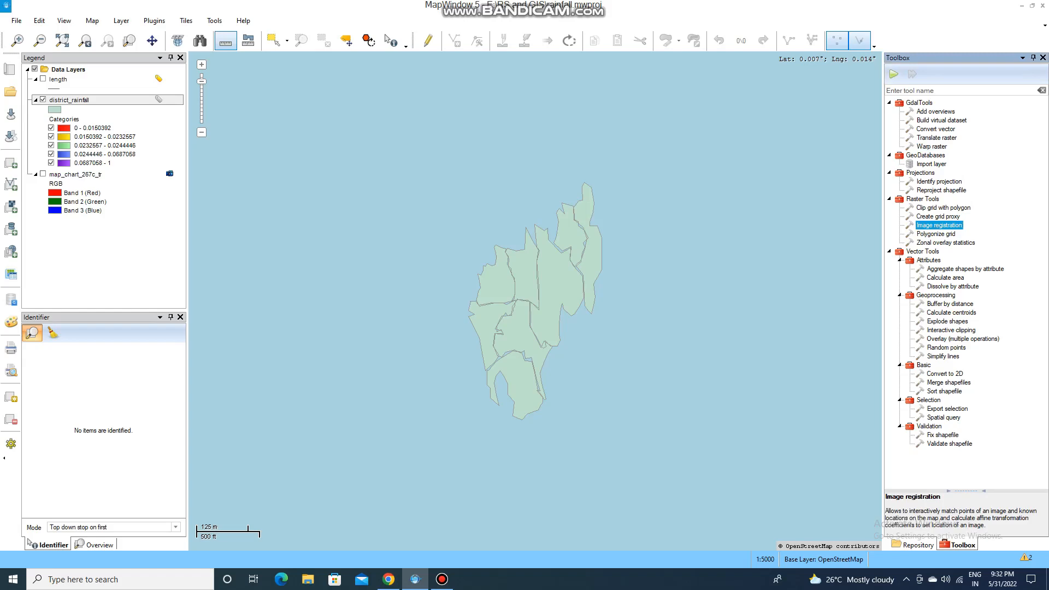
double_click(939, 225)
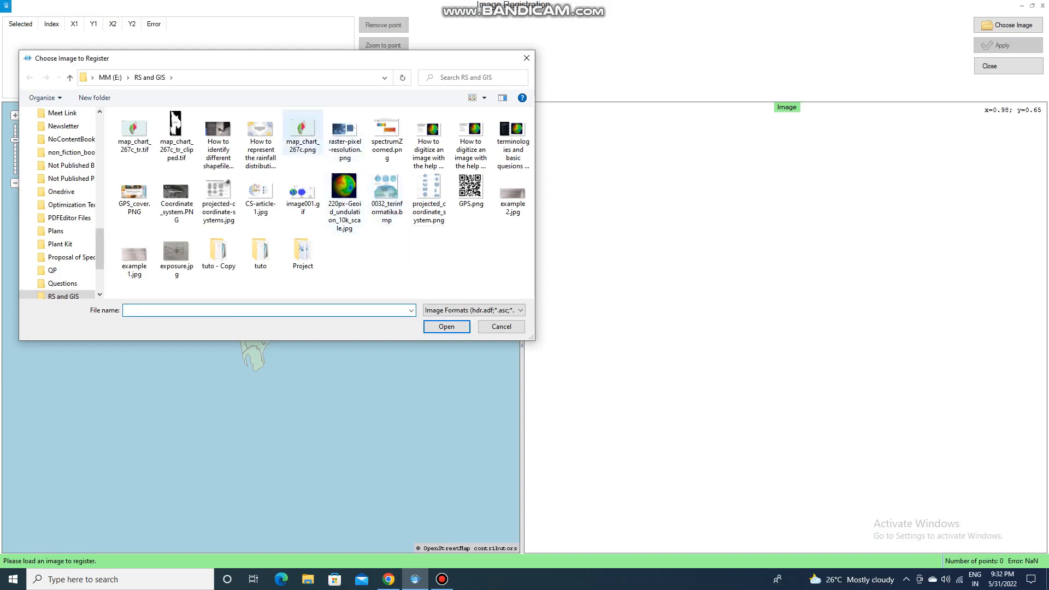
left_click(303, 133)
left_click(135, 133)
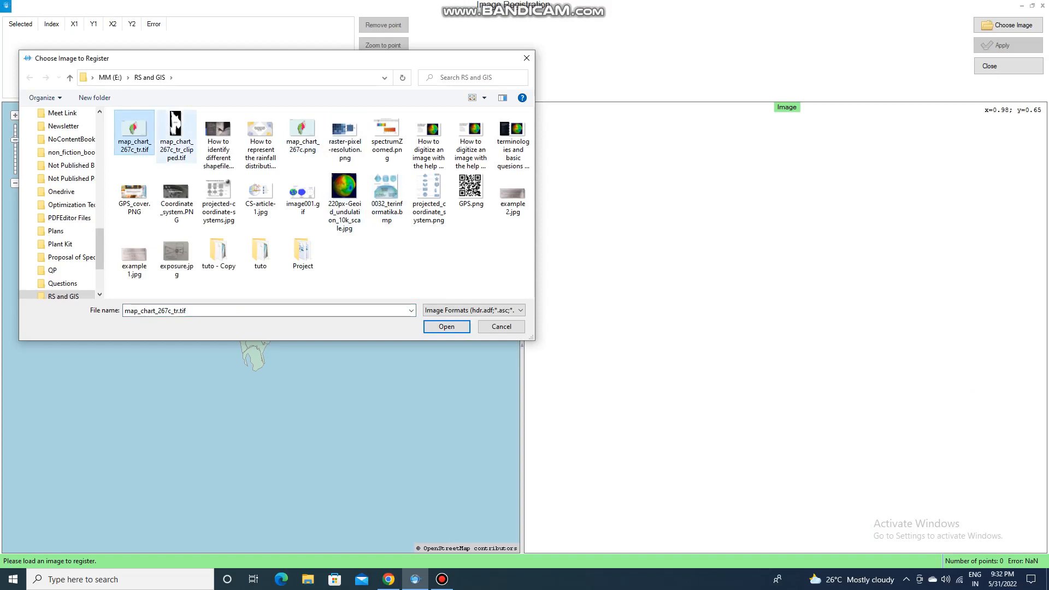
left_click(303, 133)
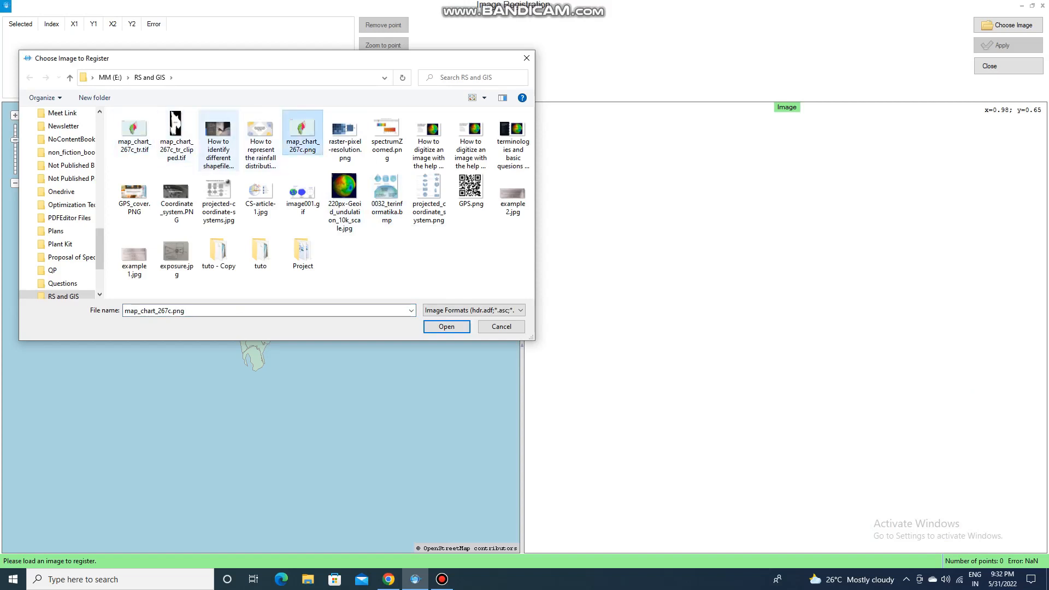
left_click(134, 132)
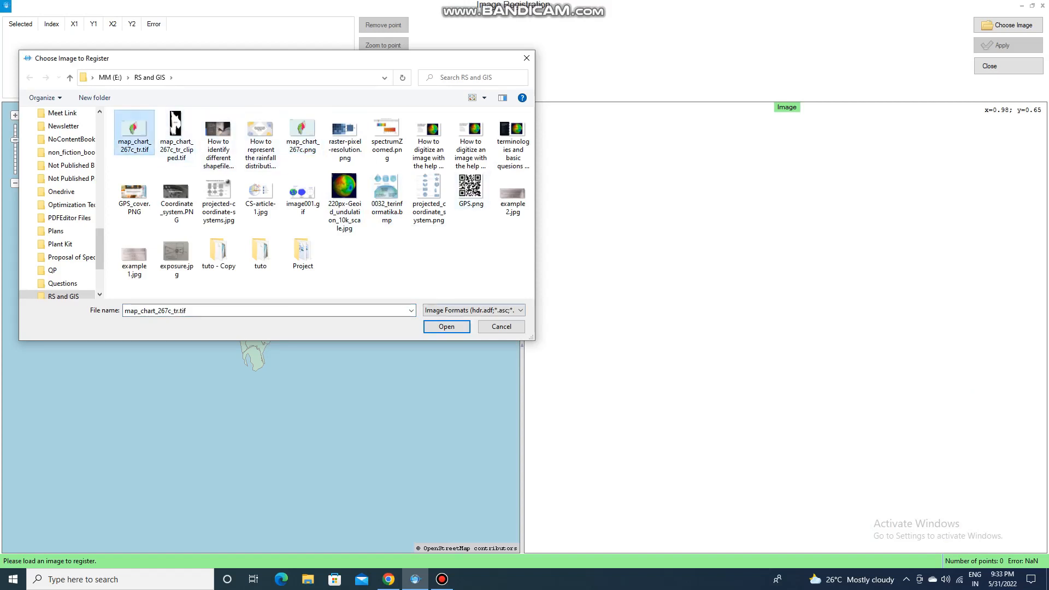
left_click(447, 326)
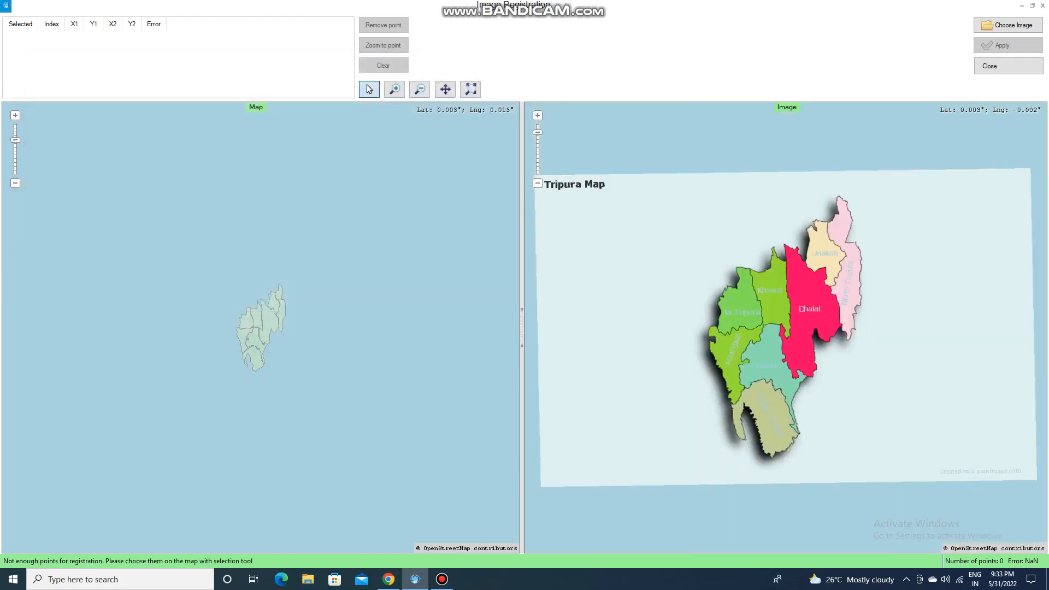
Place the first control point pair at the centre of the W. Tripura district, on the map and on the image
scroll(261, 335, "up", 1)
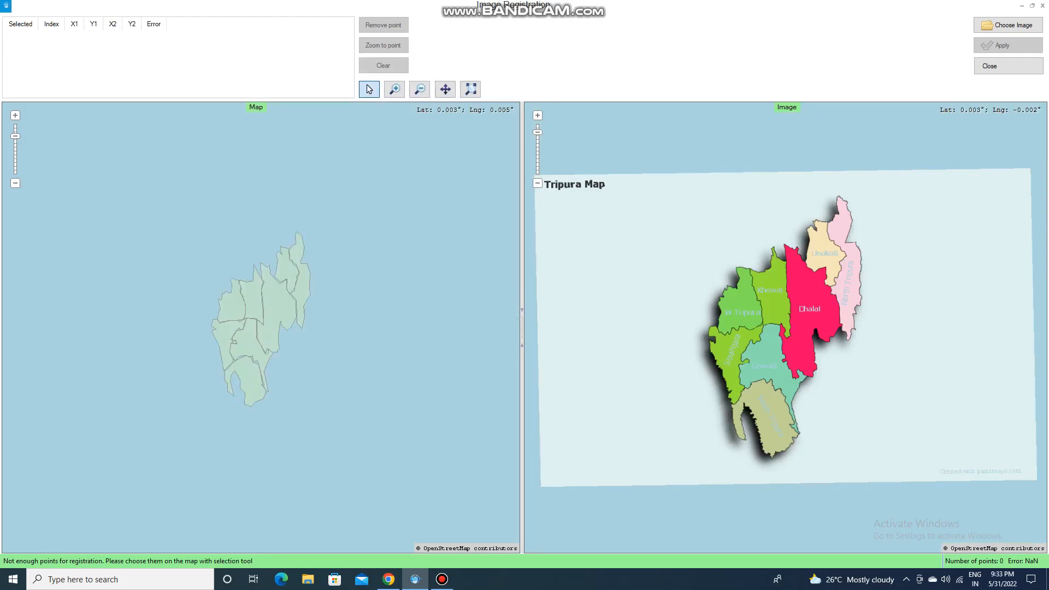
scroll(265, 337, "up", 1)
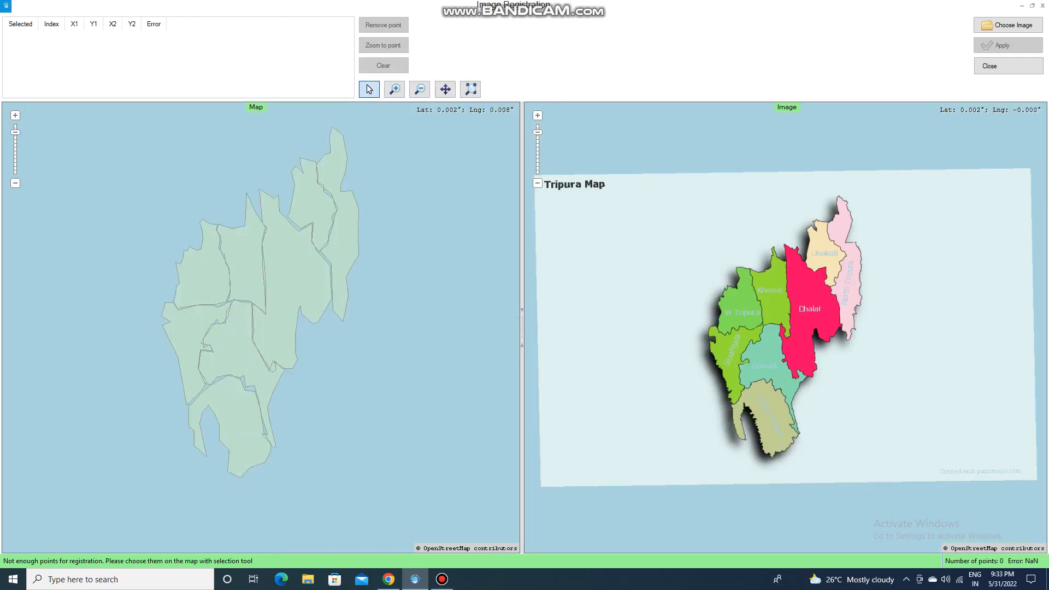
scroll(406, 300, "down", 1)
scroll(407, 299, "up", 1)
left_click(16, 183)
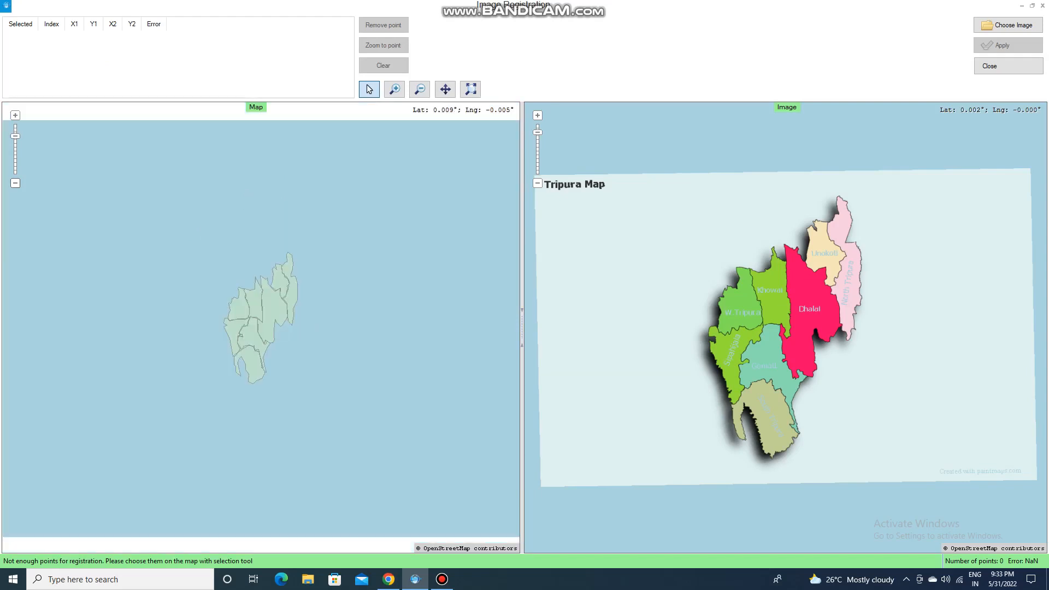
left_click(15, 115)
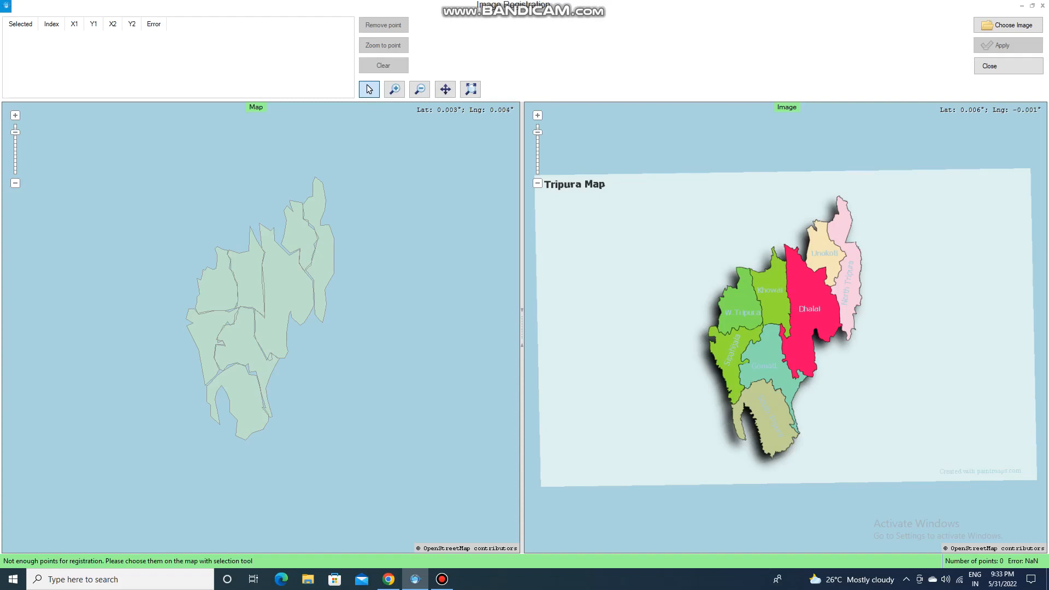
left_click(221, 291)
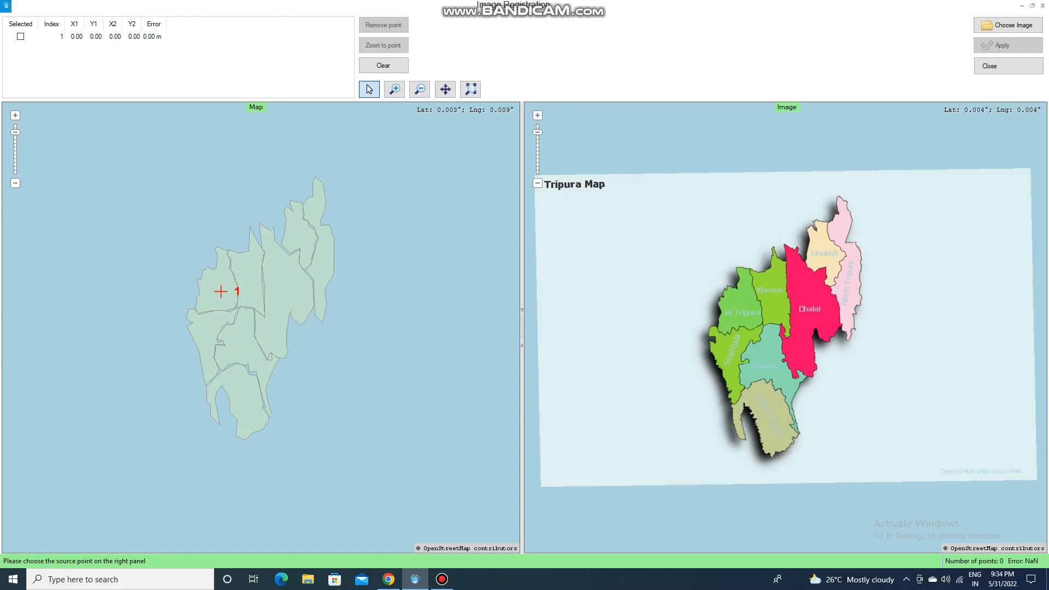
left_click(742, 306)
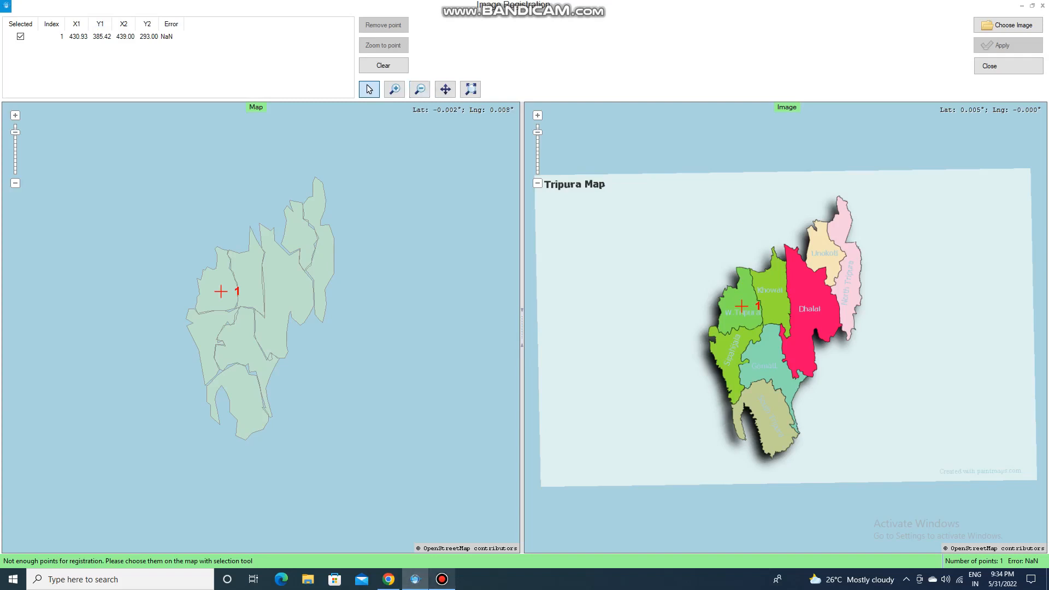
left_click(442, 579)
left_click(310, 8)
Add matching control points 2 and 3 inside the Khowai and Dhalai districts on both the map and the image
left_click(251, 275)
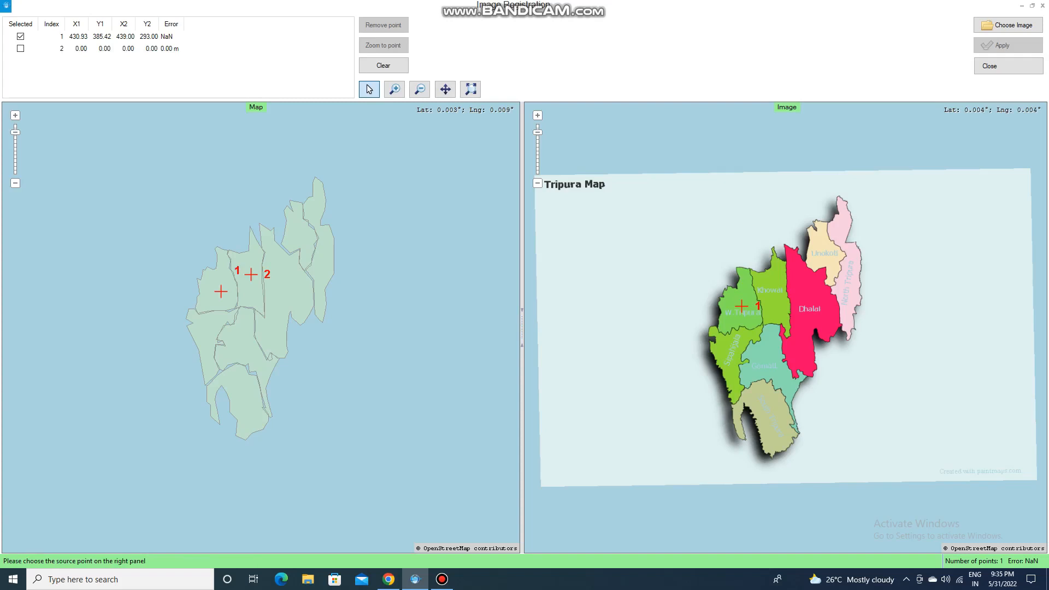
left_click(774, 294)
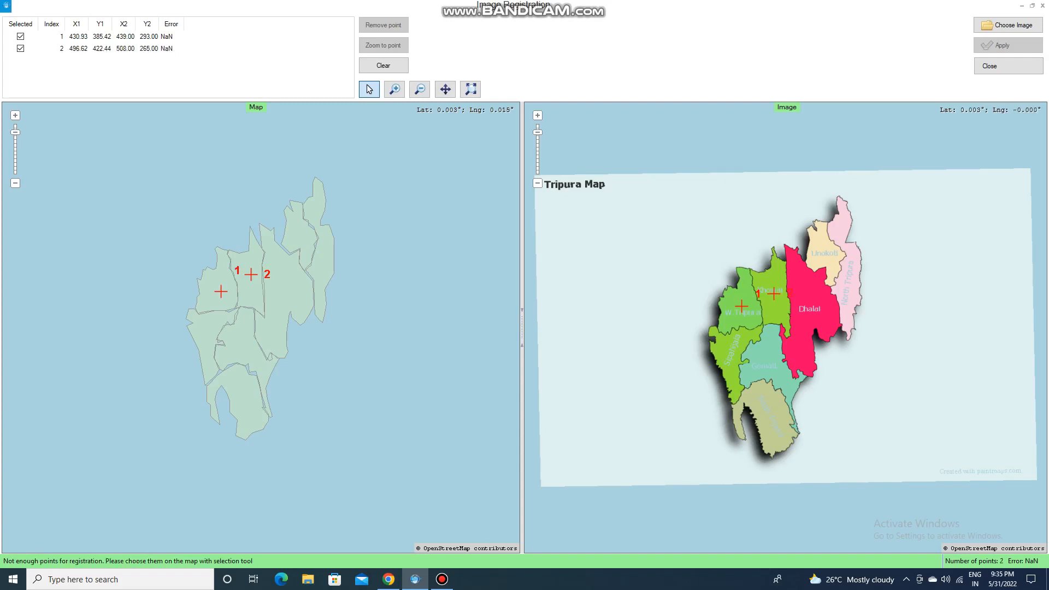
left_click(284, 287)
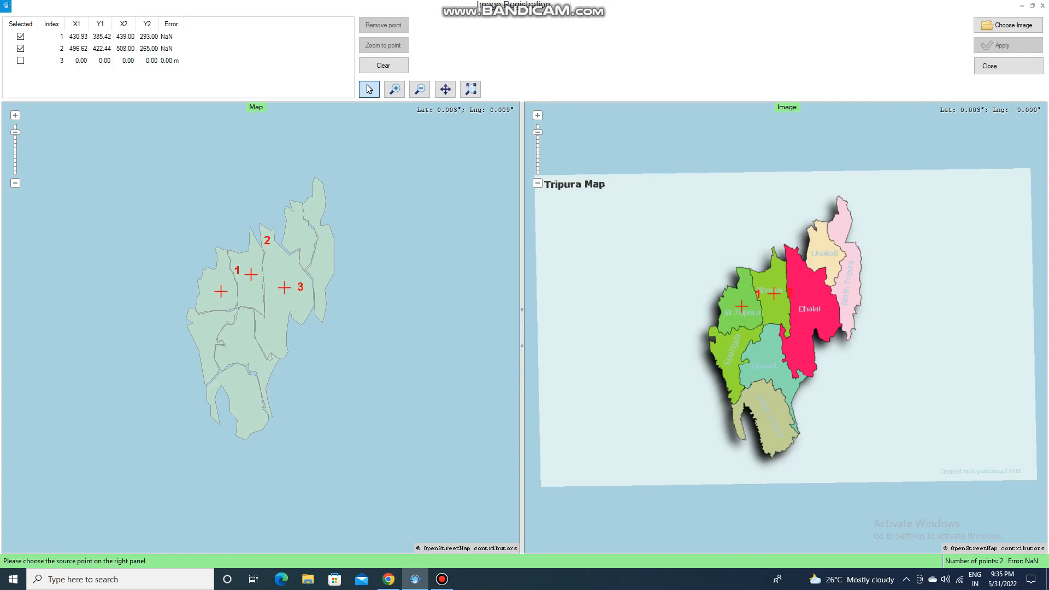
left_click(812, 309)
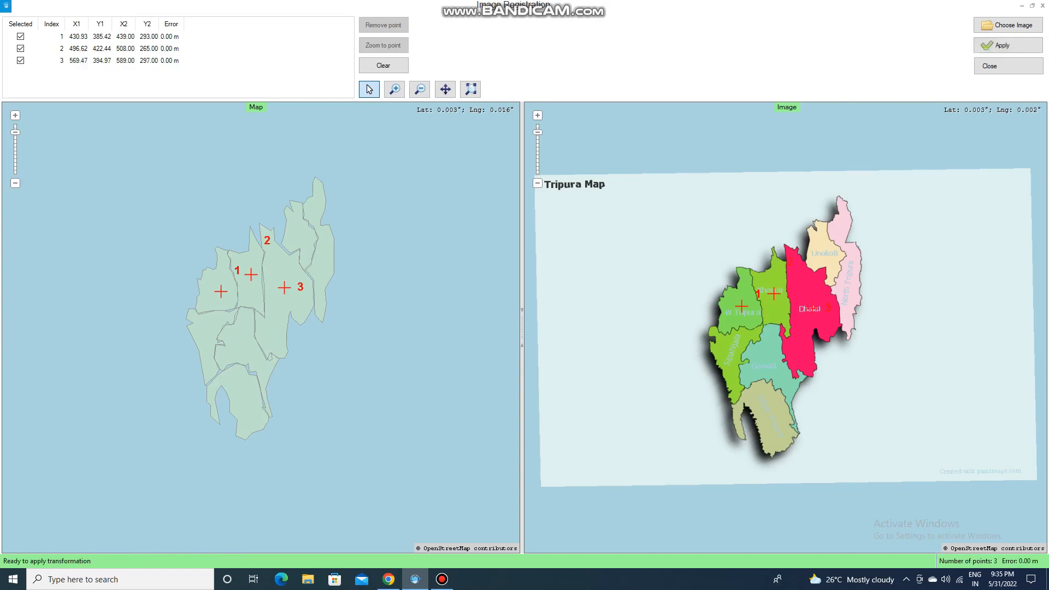
left_click(442, 579)
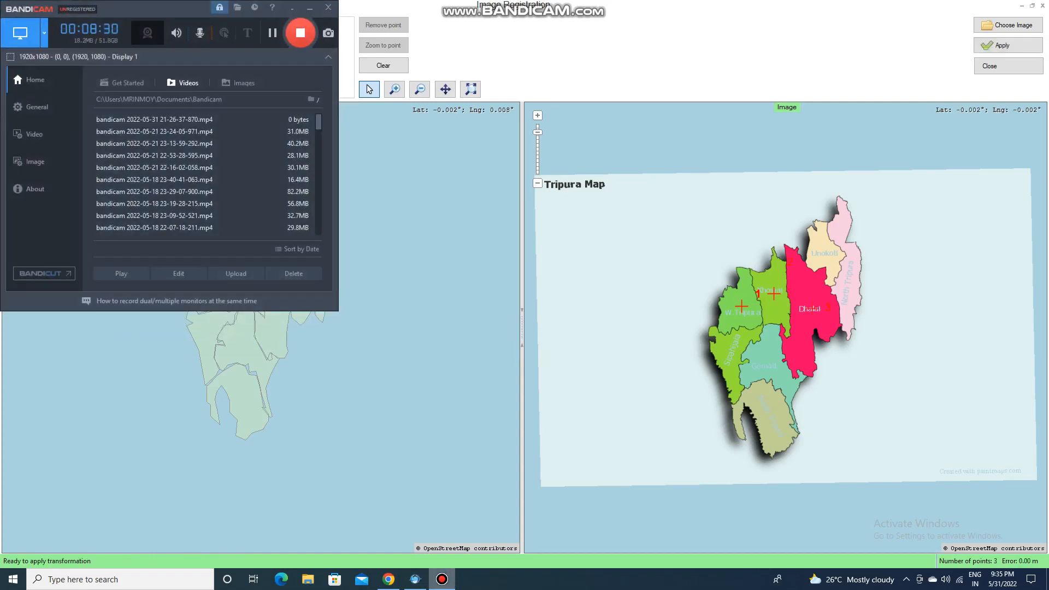
left_click(443, 580)
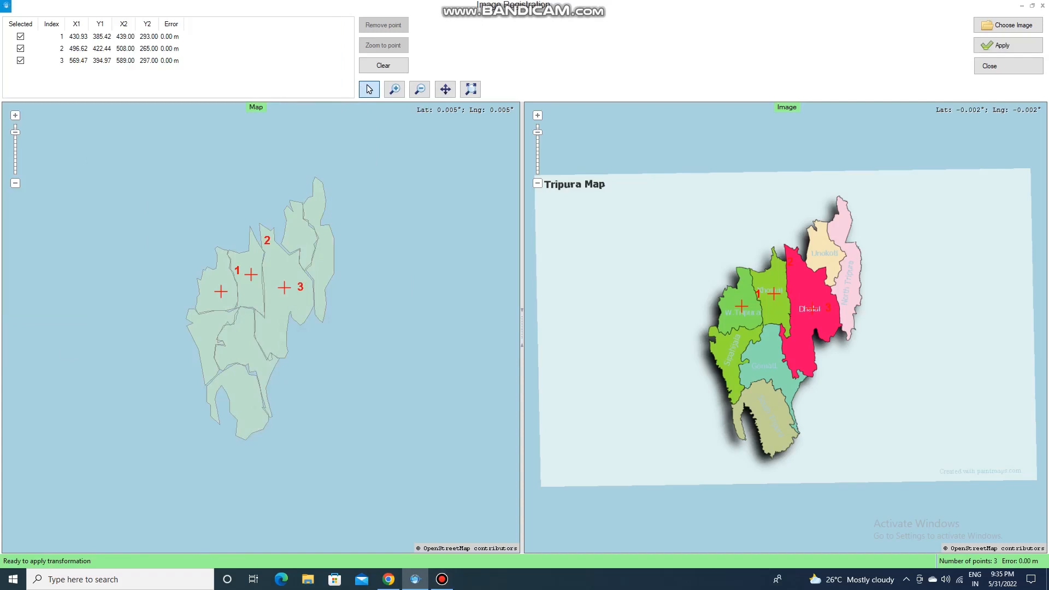
Add matching control points 4 and 5 inside Unakoti and the upper part of North Tripura on both the map and the image
left_click(295, 234)
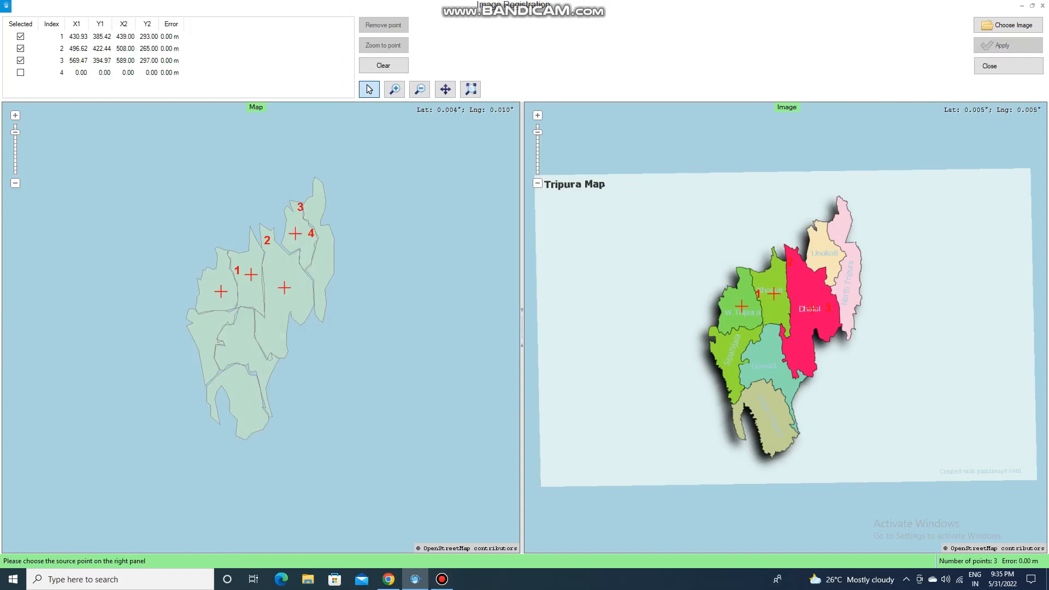
left_click(820, 255)
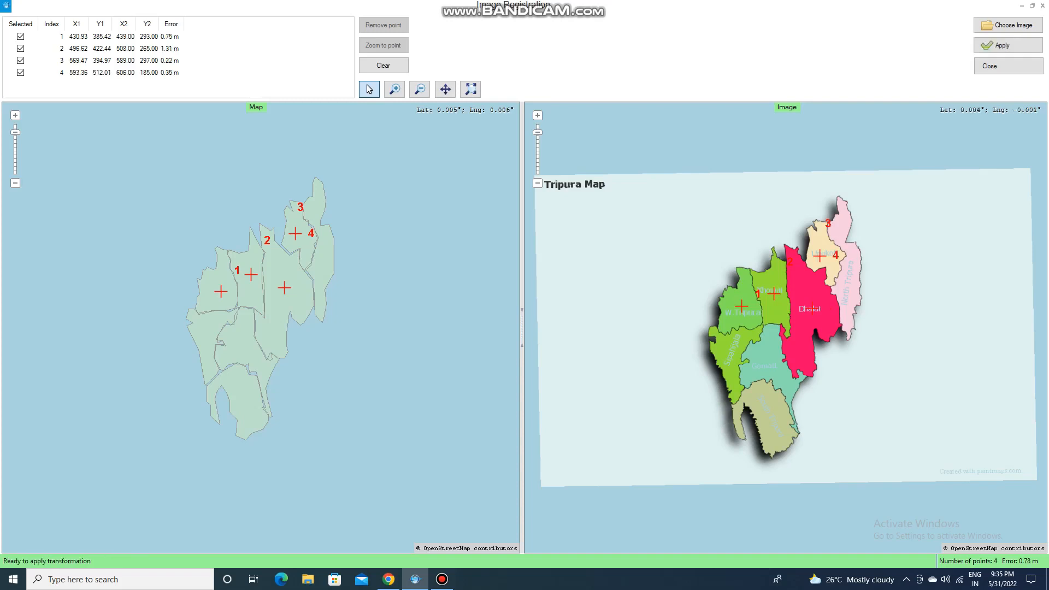
left_click(315, 205)
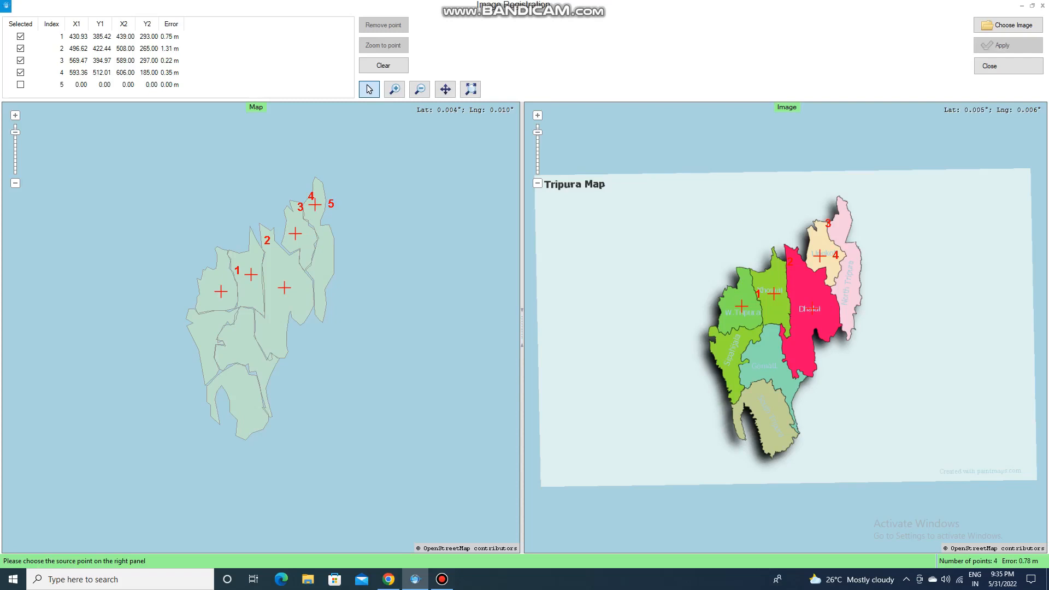
left_click(840, 228)
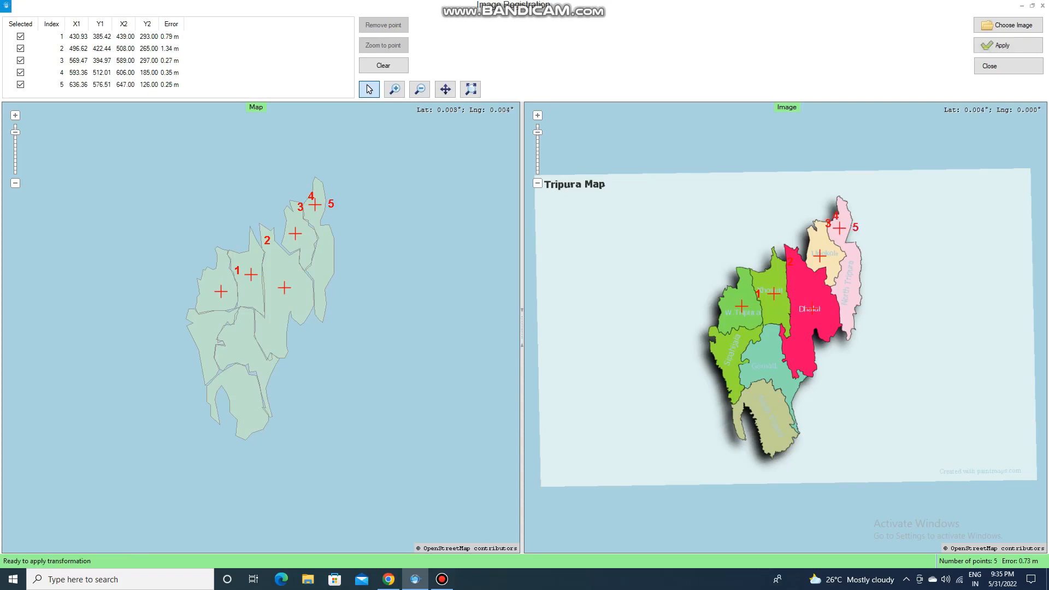
Add matching control points 6, 7 and 8 inside the western, Gomati and southernmost districts on both the map and the image
left_click(205, 339)
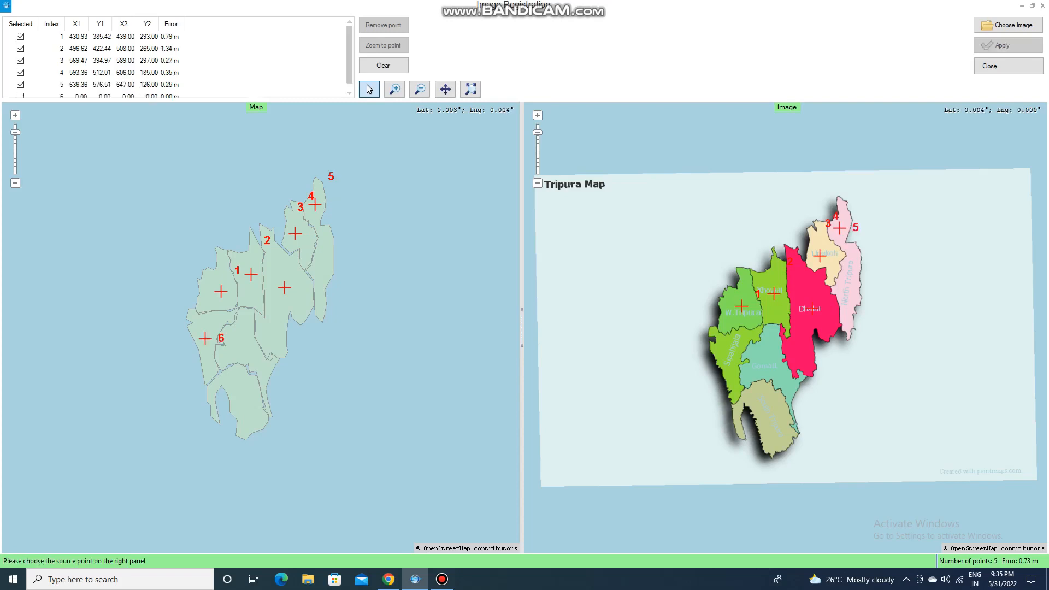
left_click(730, 354)
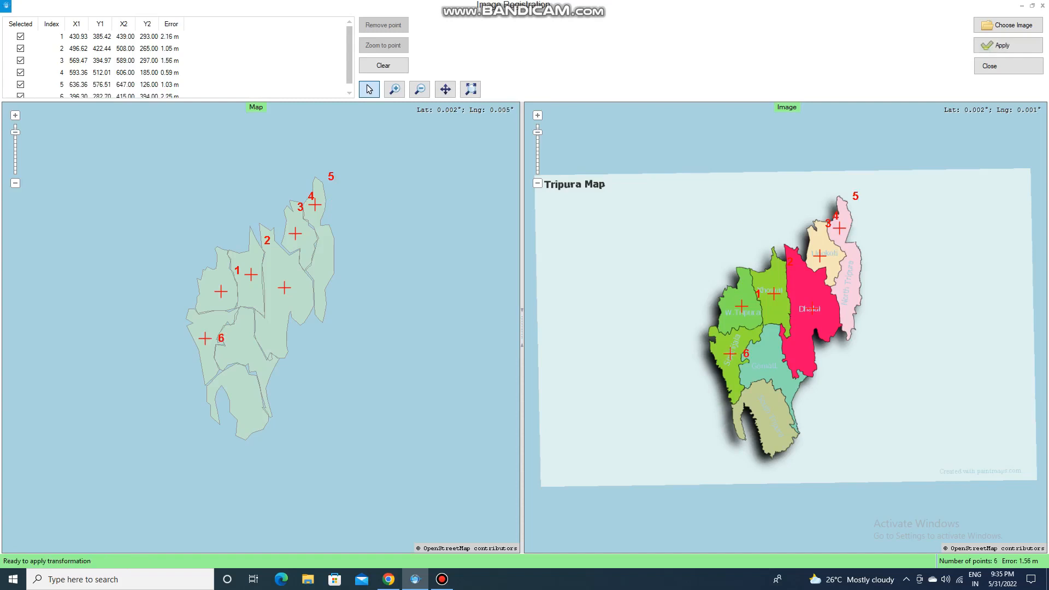
left_click(243, 347)
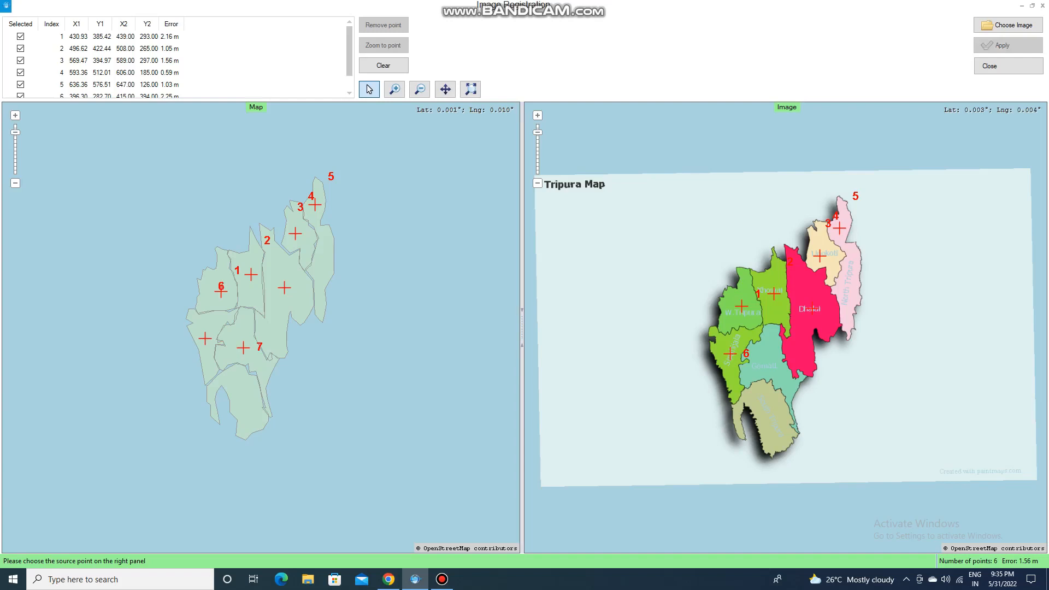
left_click(771, 362)
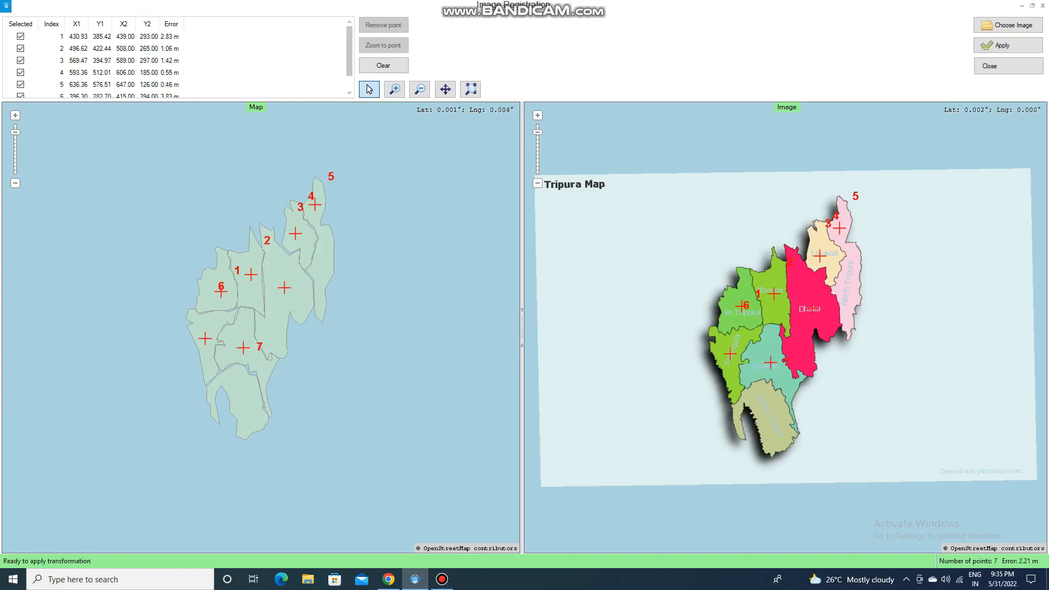
left_click(245, 394)
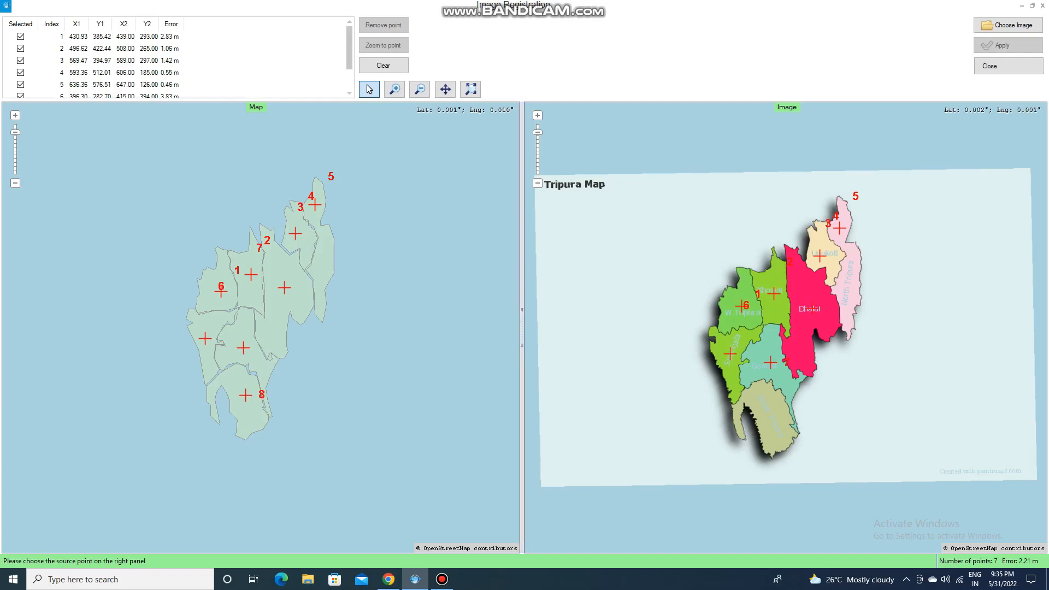
left_click(768, 407)
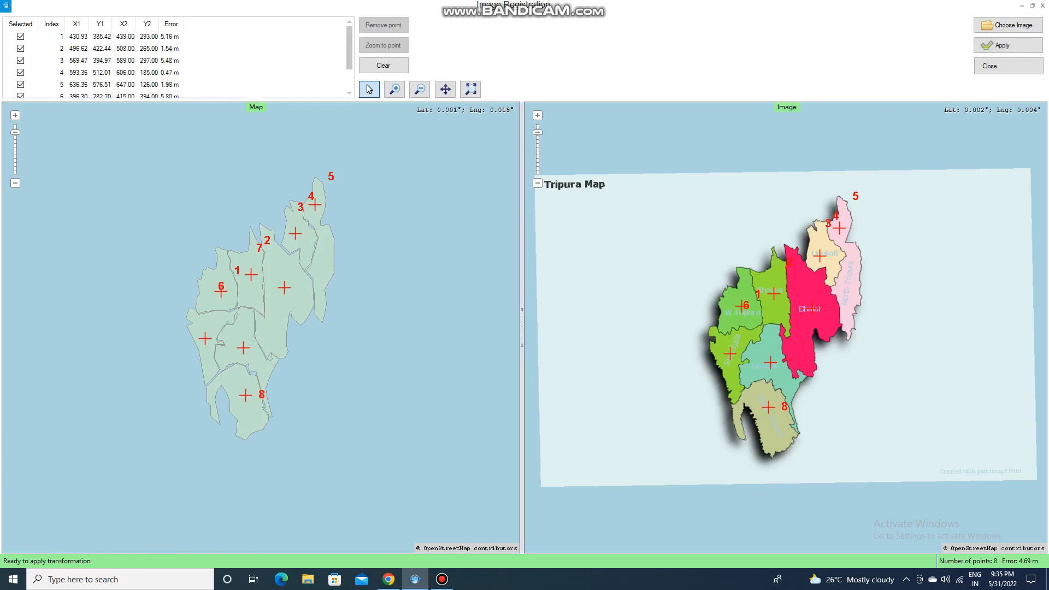
left_click(442, 579)
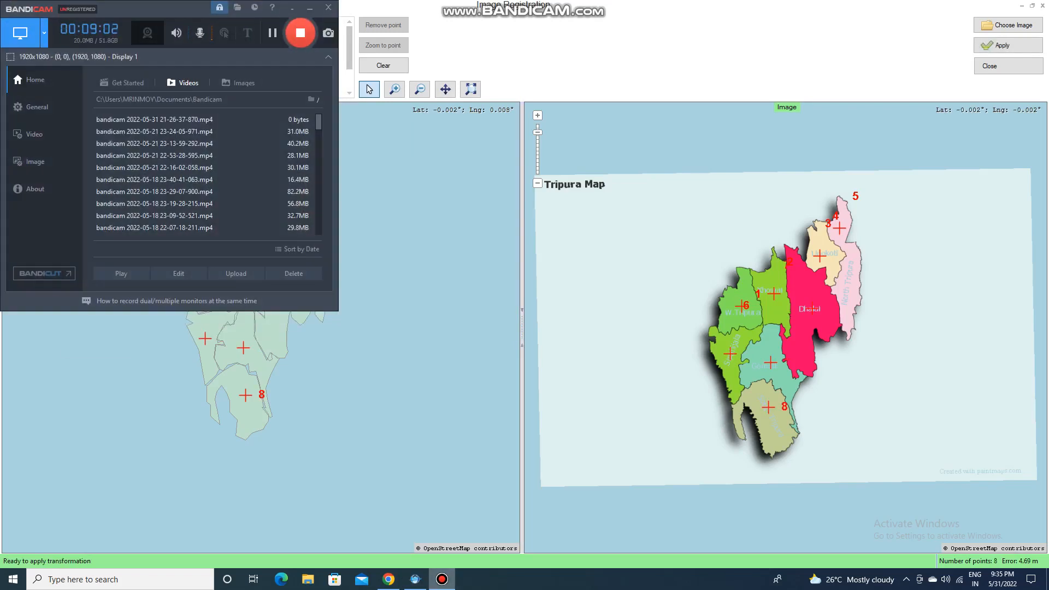
left_click(442, 579)
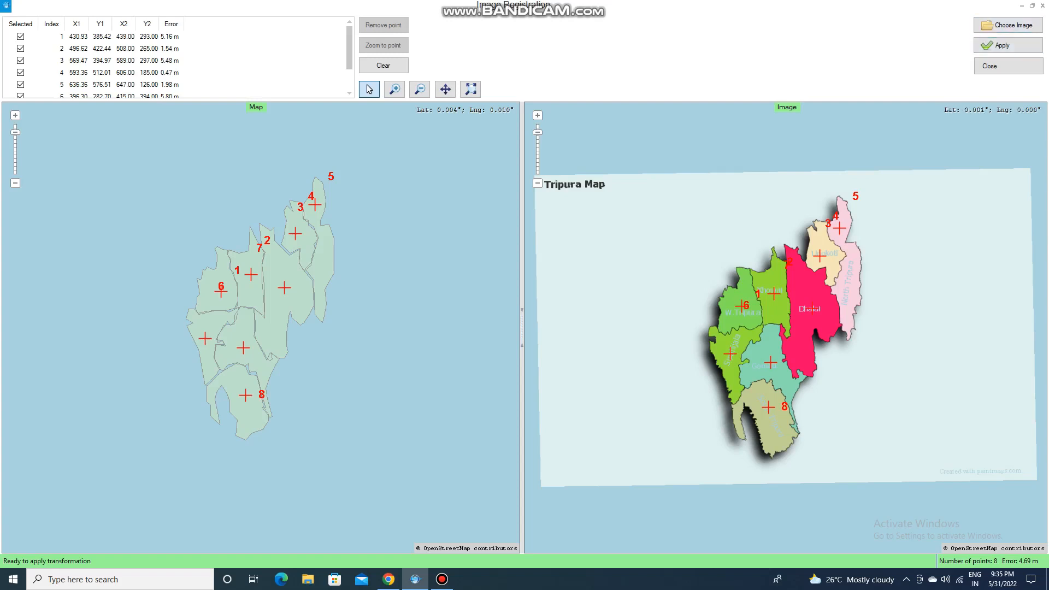
left_click(442, 579)
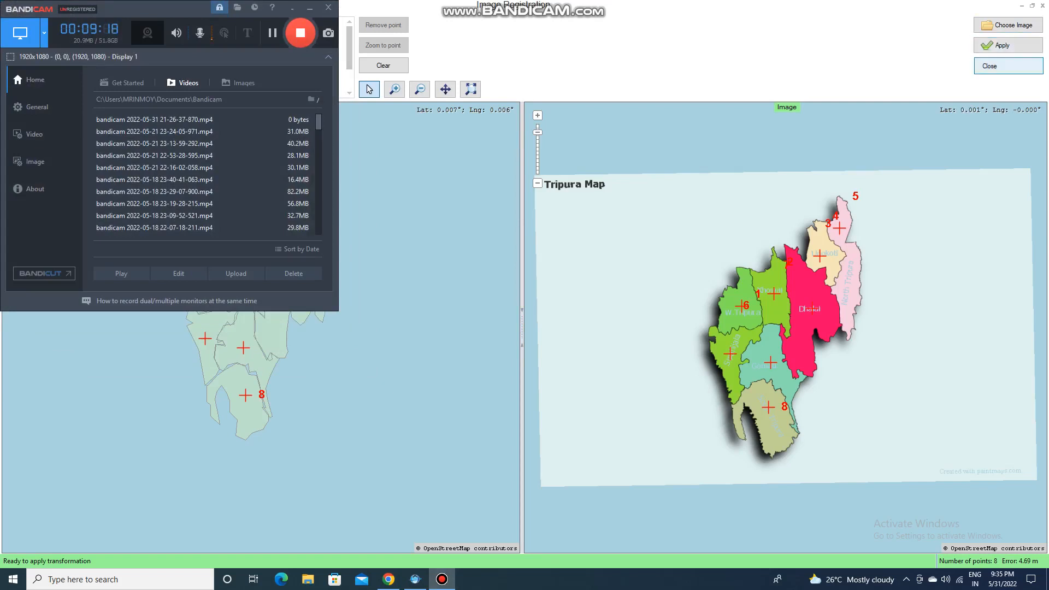
Apply the control-point transformation to the Tripura map image and close the image registration
left_click(1008, 44)
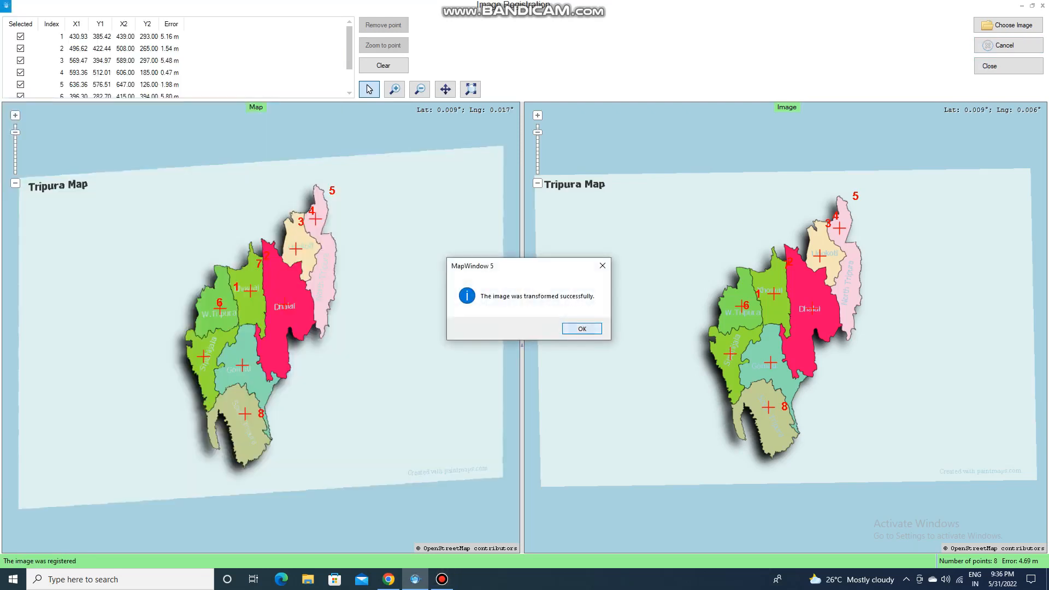
left_click(582, 329)
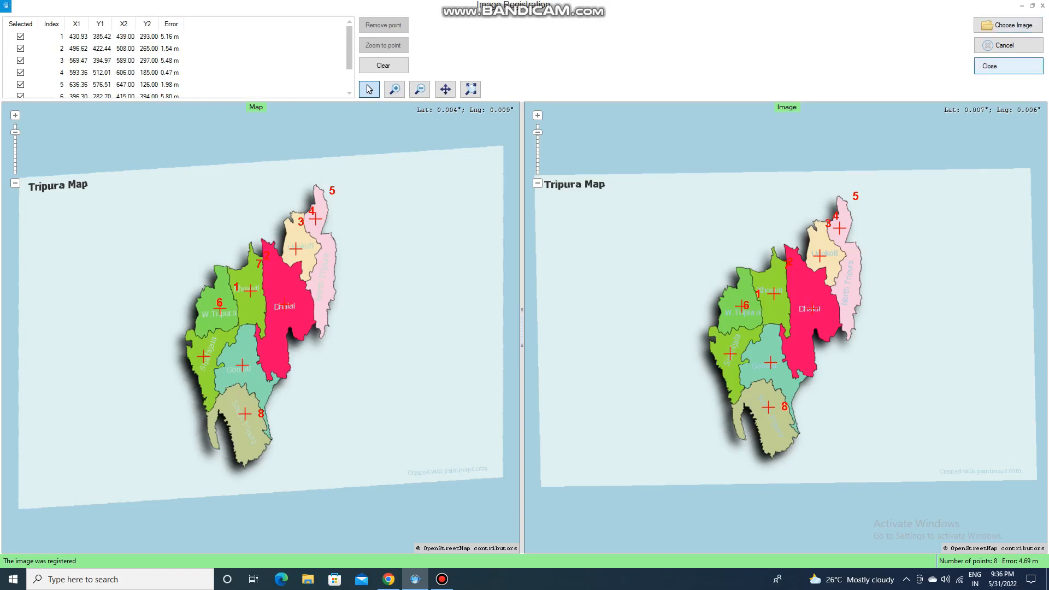
left_click(1008, 66)
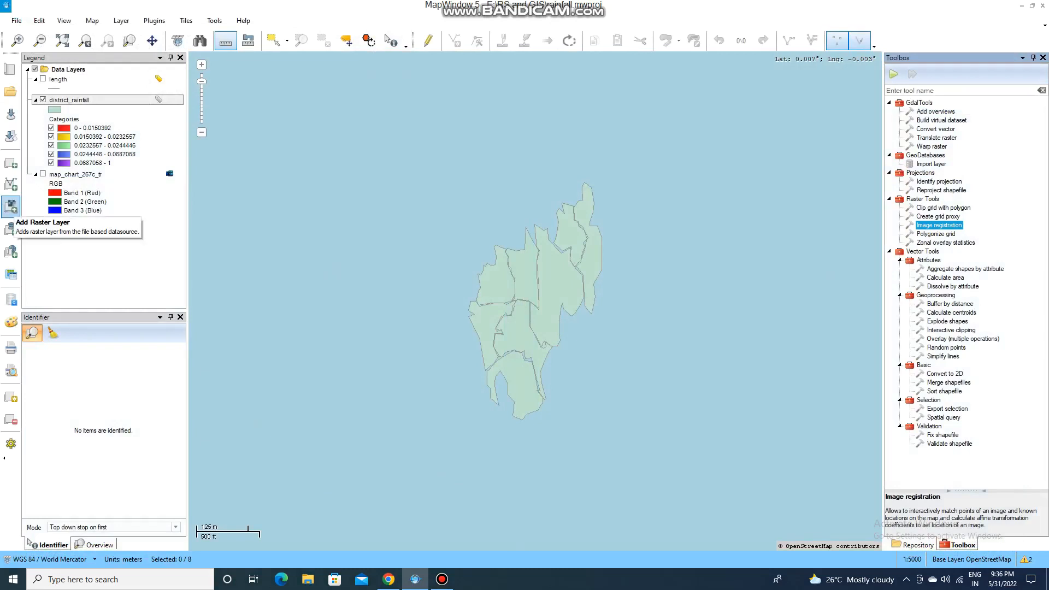
left_click(442, 580)
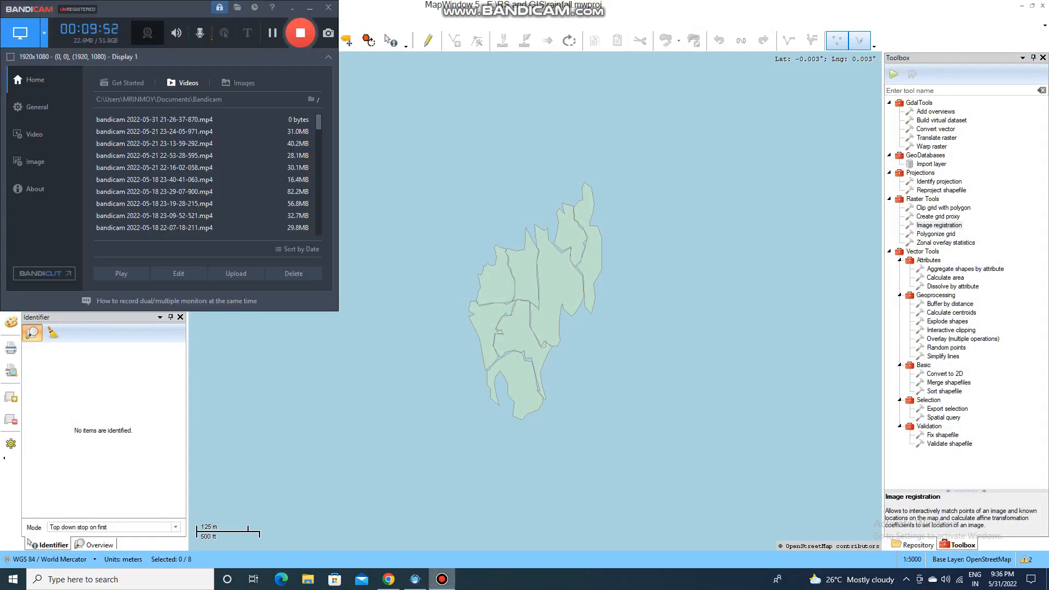
left_click(300, 32)
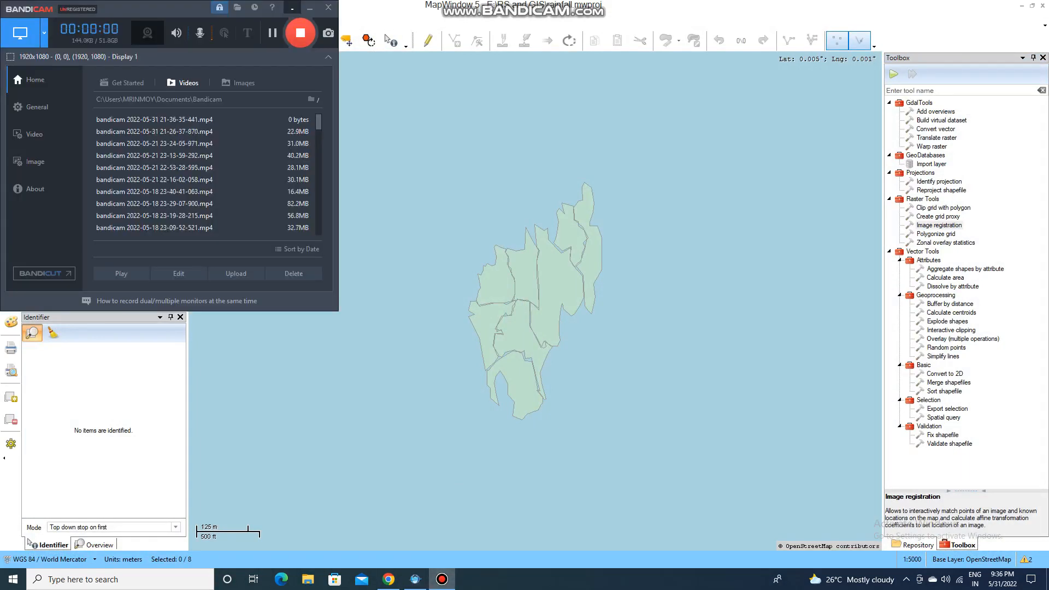
left_click(310, 8)
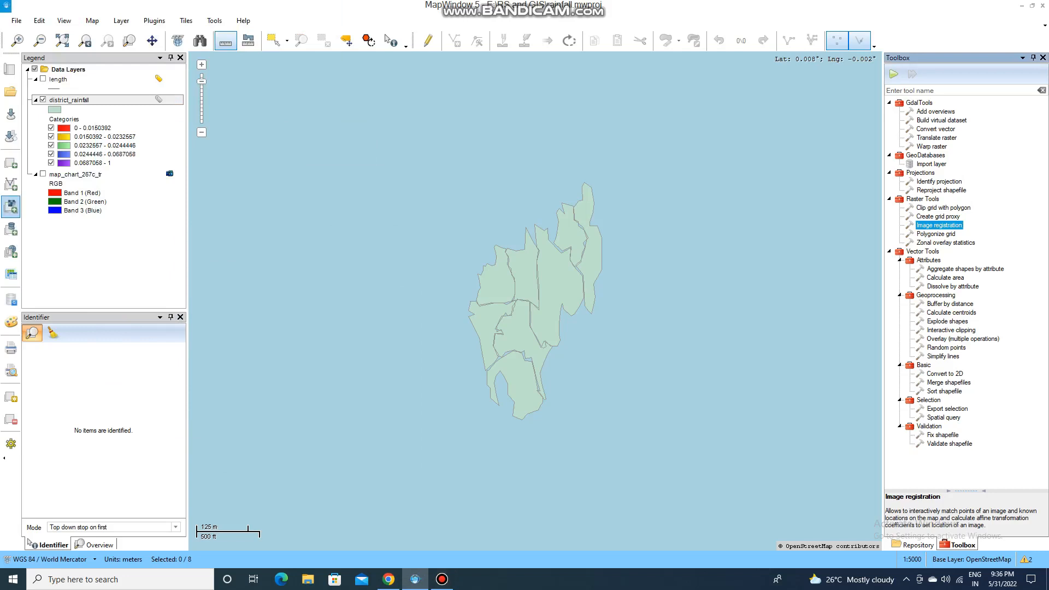
Add the registered image map_chart_267c_tr.tif from the RS and GIS folder as a raster layer
left_click(11, 207)
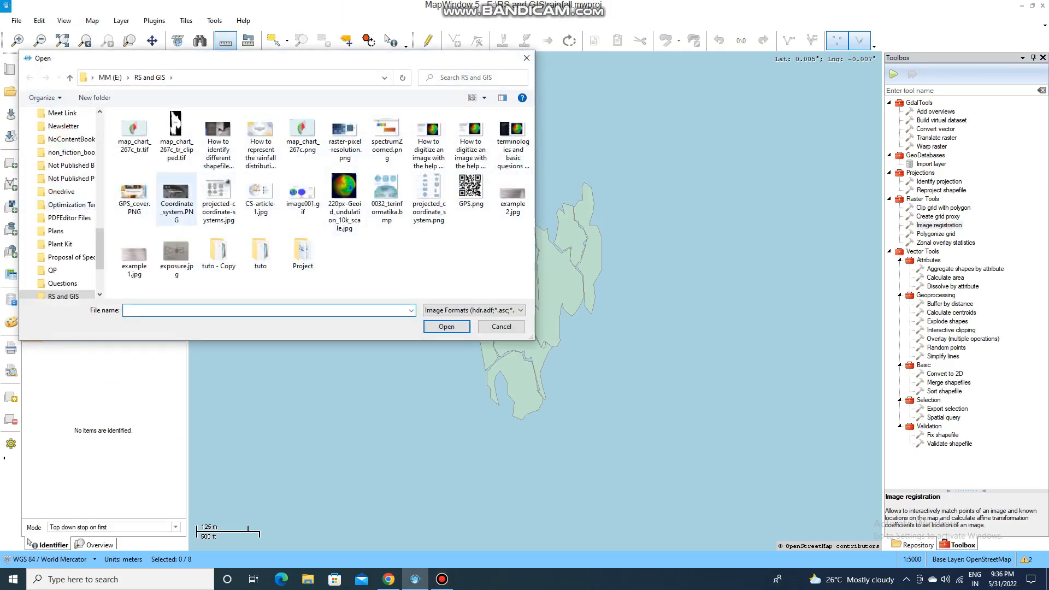
left_click(134, 135)
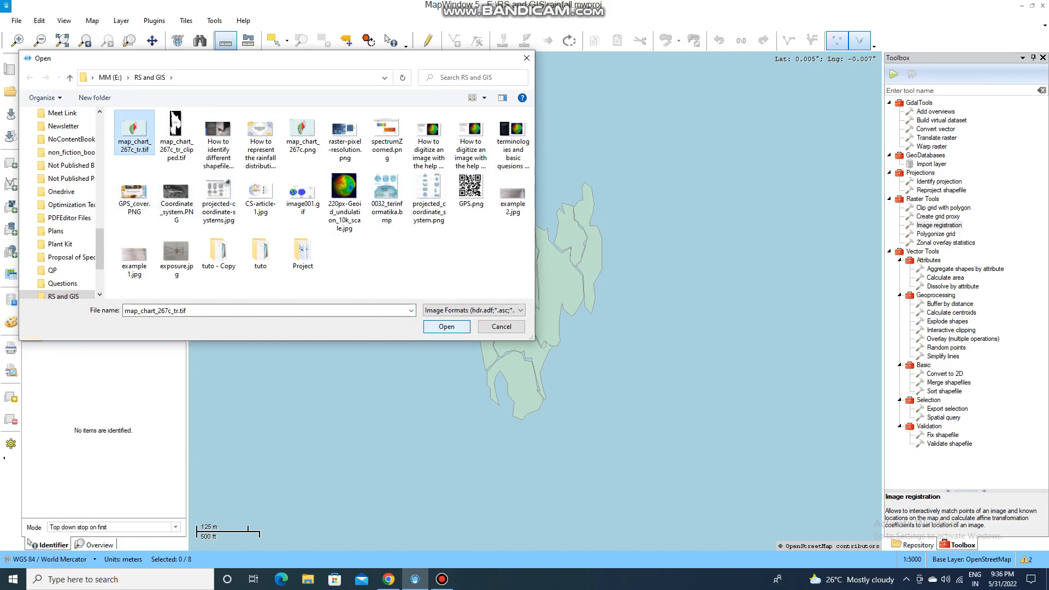
key("Return")
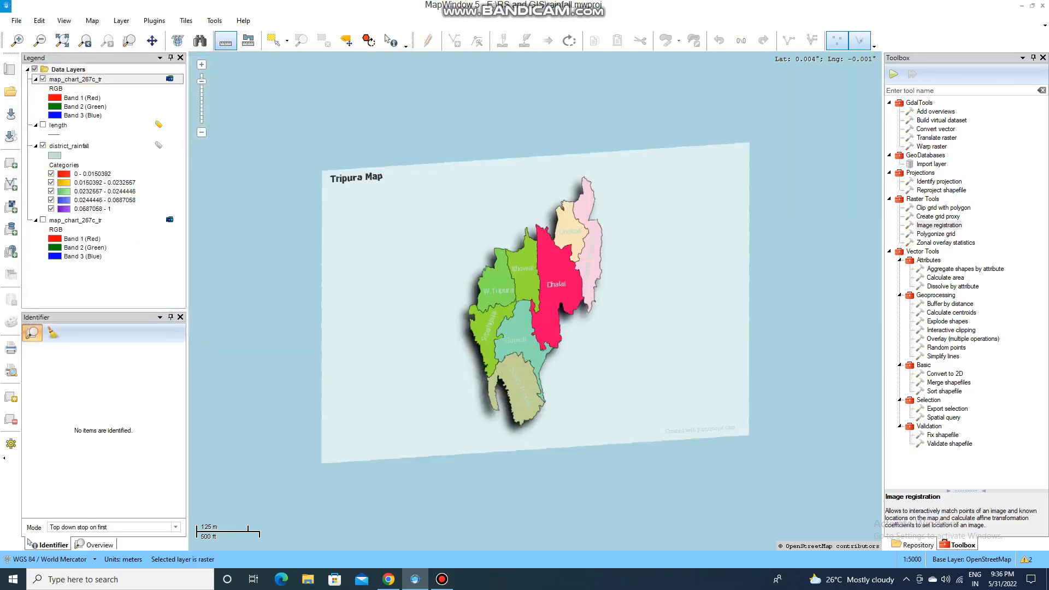
Hide and show the newly added raster layer to compare it with the district_rainfall polygons
left_click(43, 145)
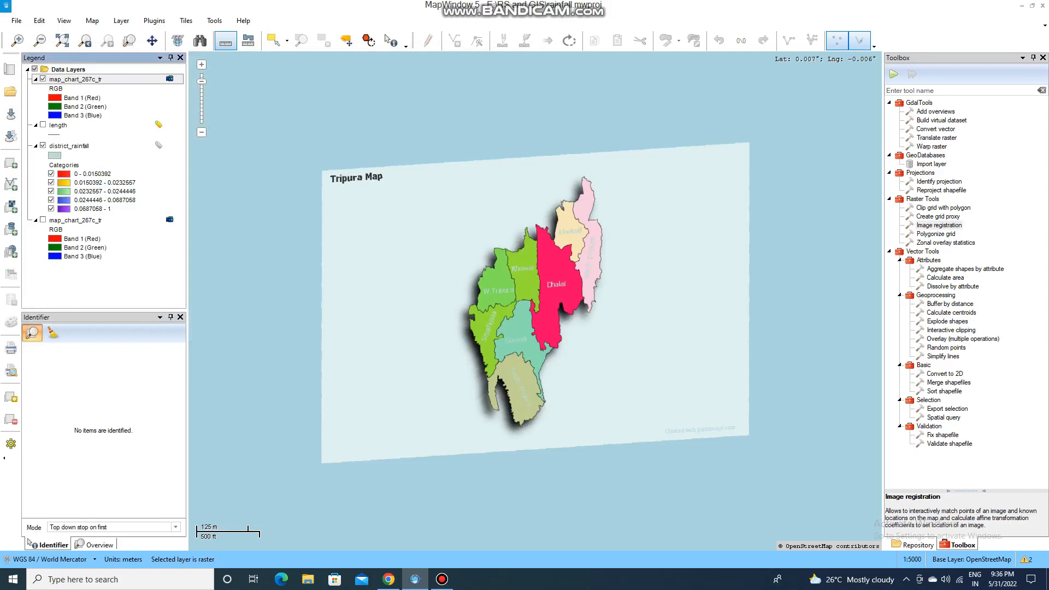
key("F2")
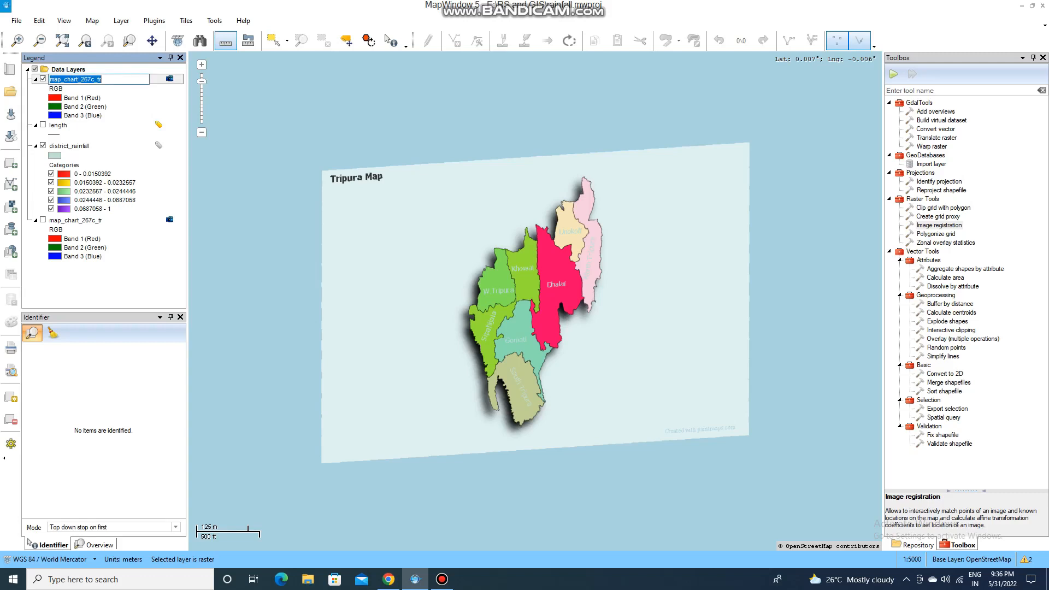
key("Escape")
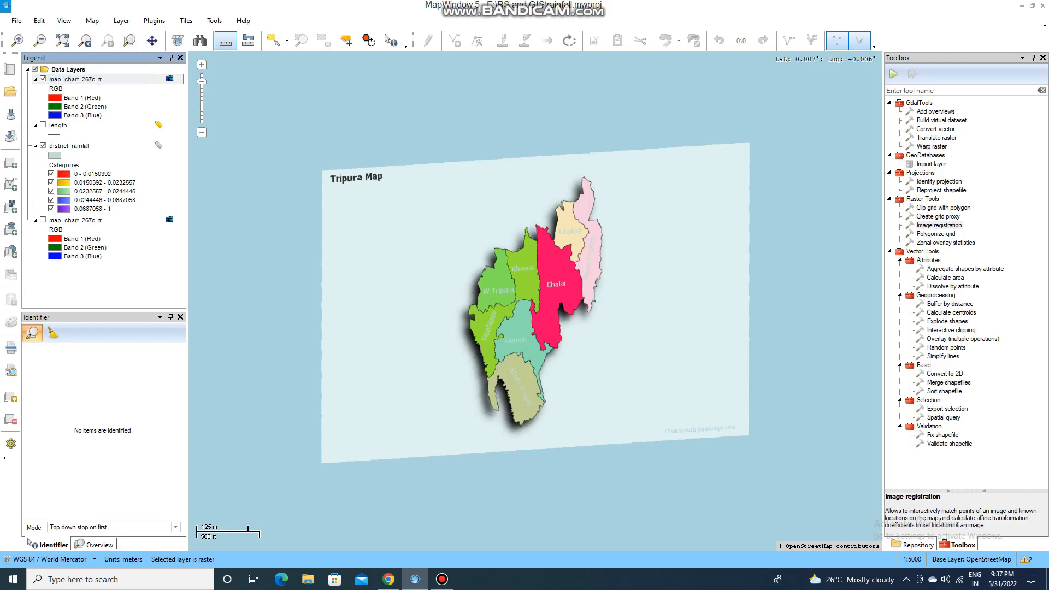
key("space")
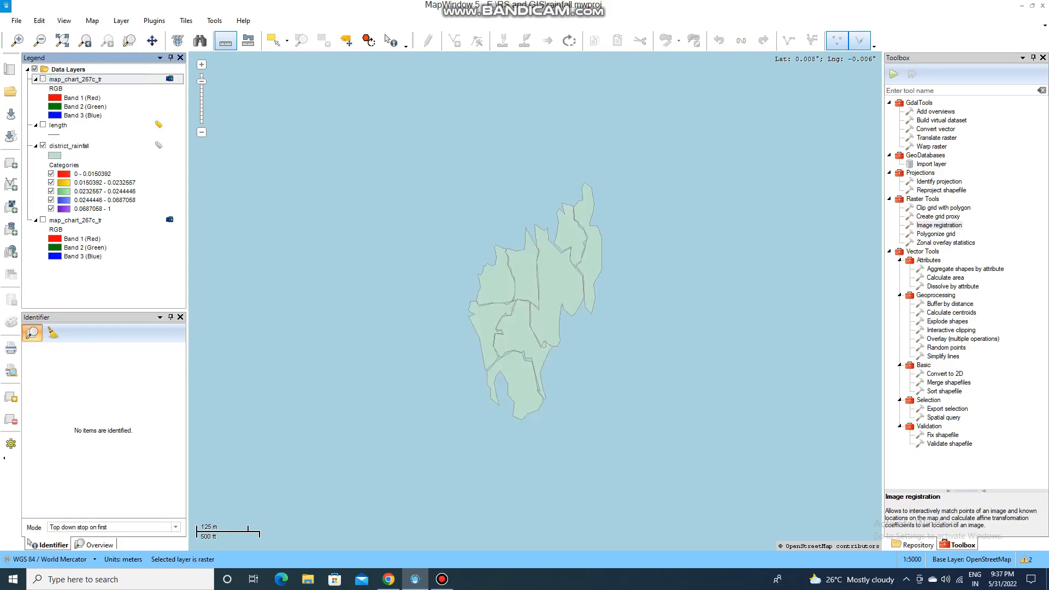
key("space")
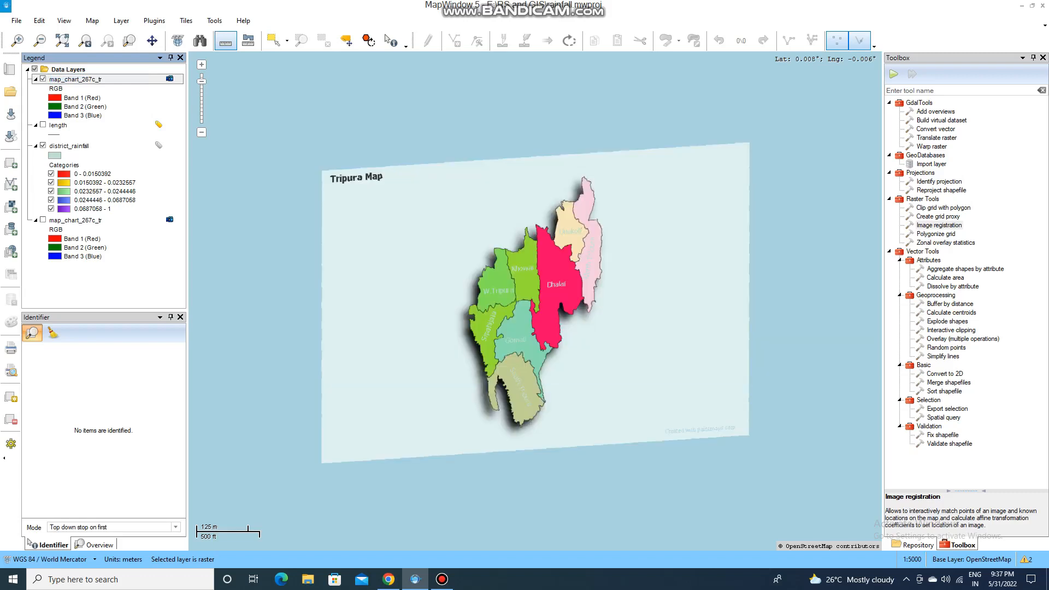
Move the new raster layer directly beneath district_rainfall and toggle the district polygons' visibility to check the overlay
left_click_drag(76, 79, 77, 215)
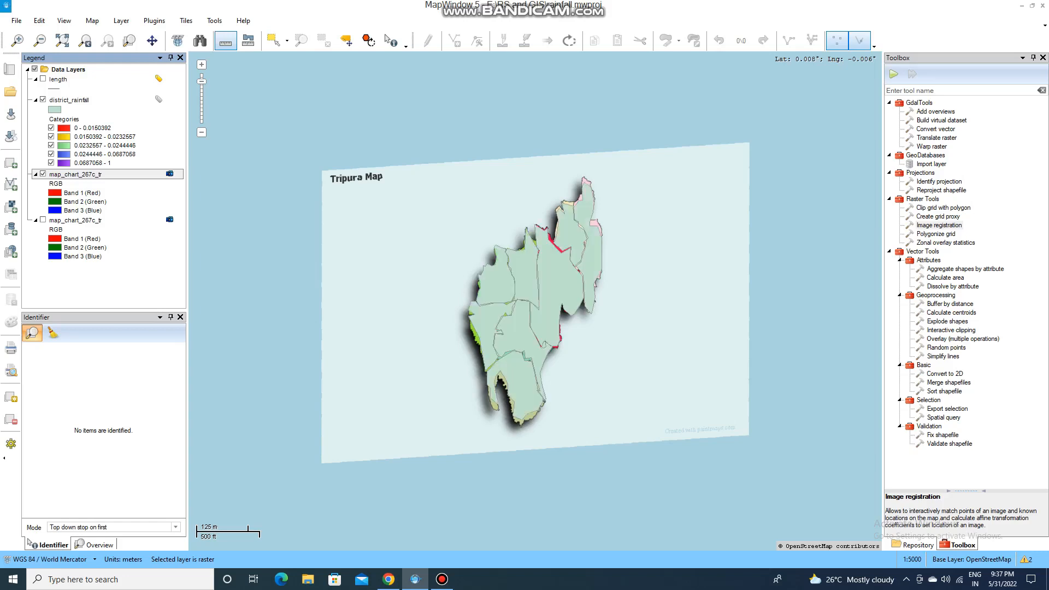
left_click(43, 100)
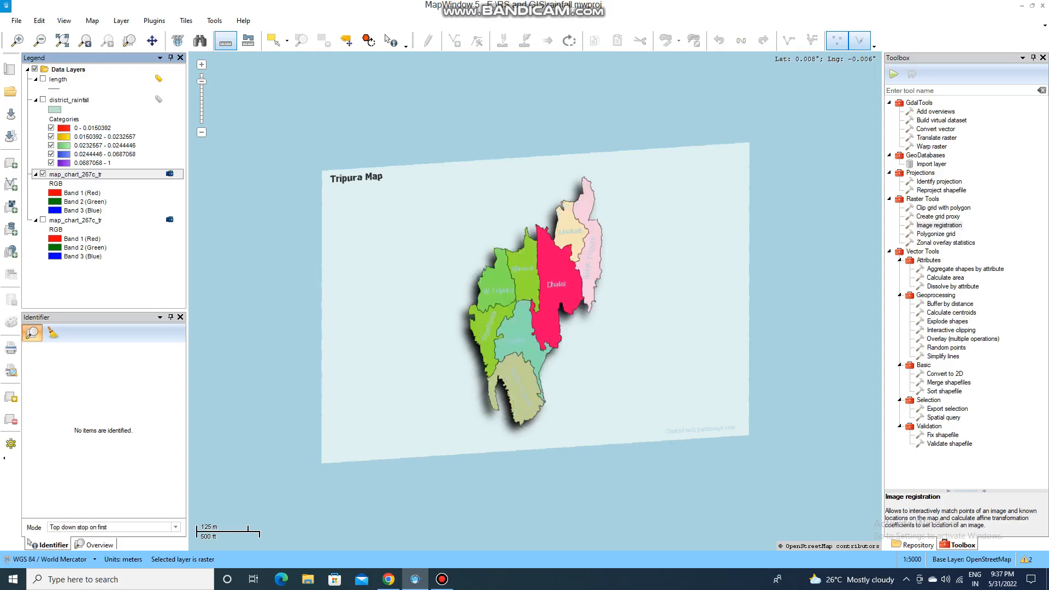
left_click(42, 100)
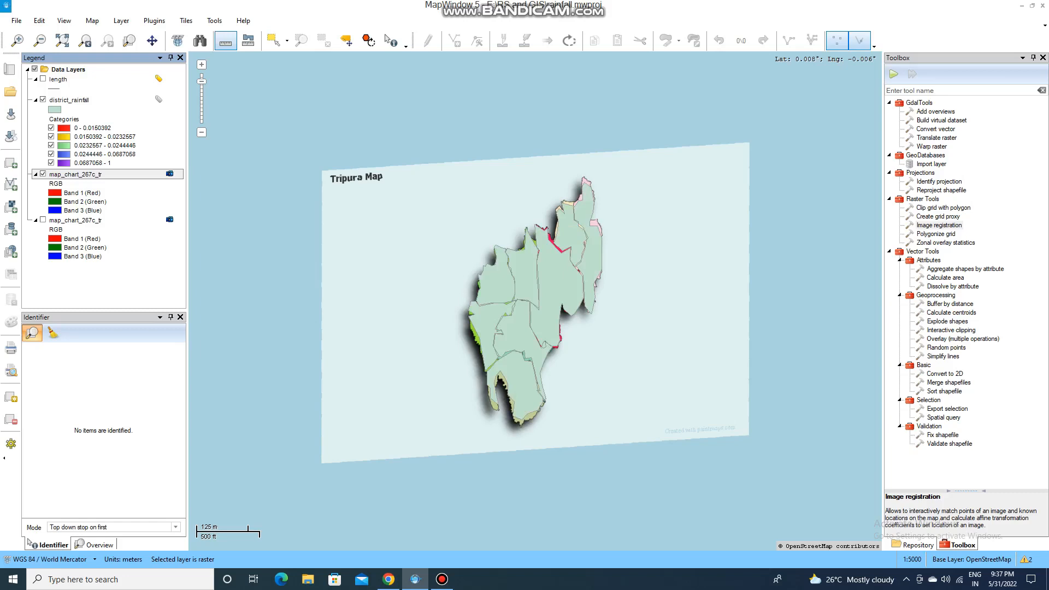
Generate five gradient-coloured categories for the district_rainfall layer from the AAR field and apply them to the map
right_click(91, 104)
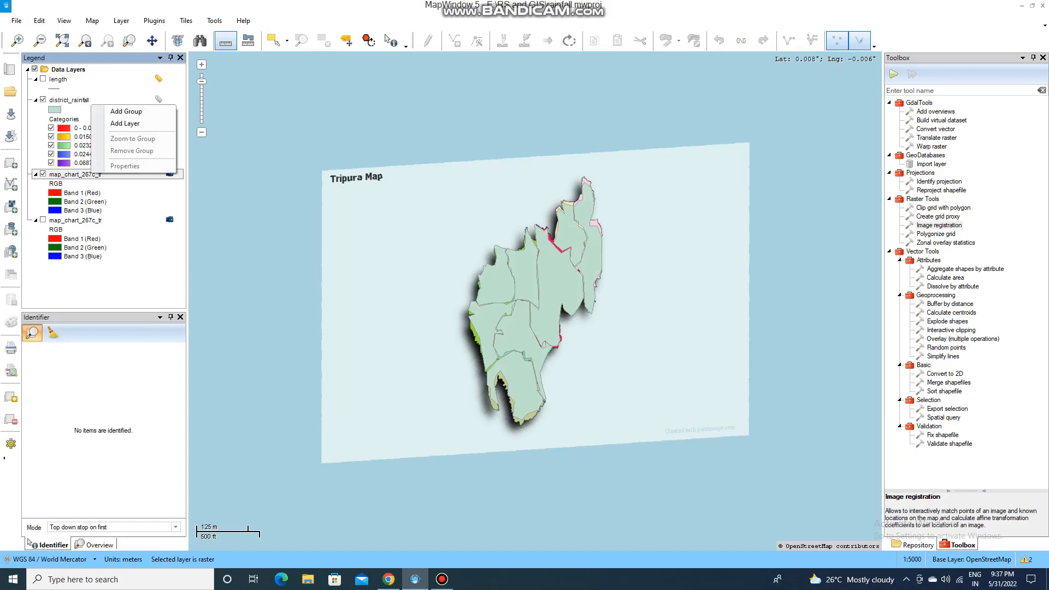
key("Escape")
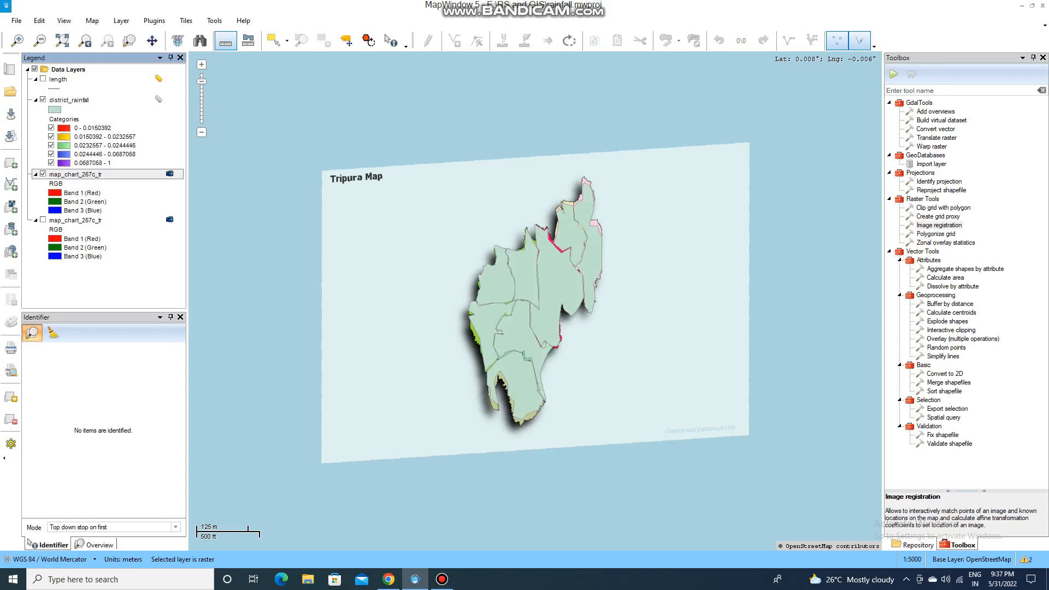
right_click(62, 132)
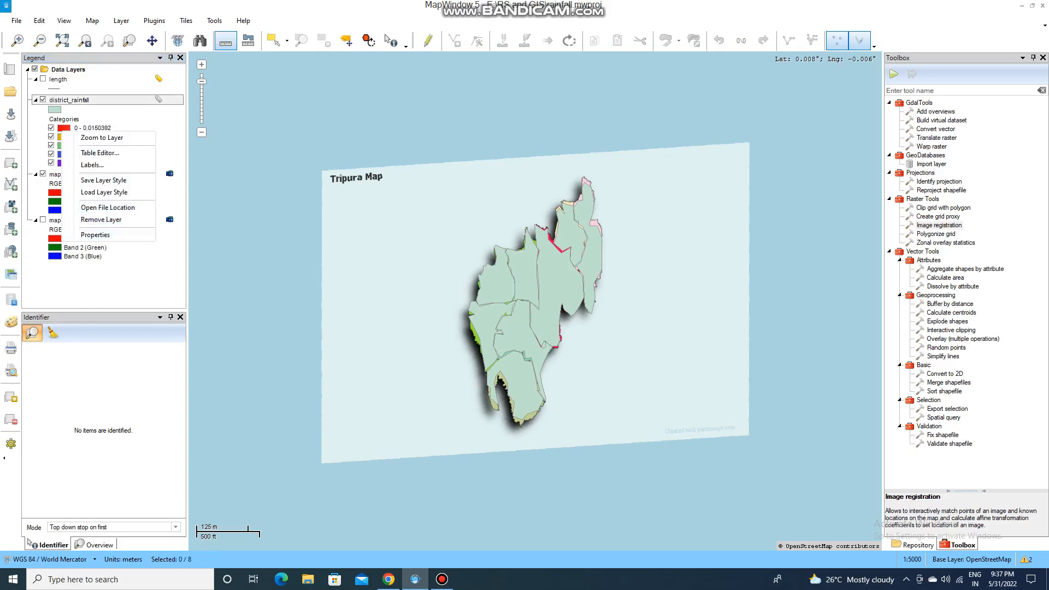
left_click(96, 235)
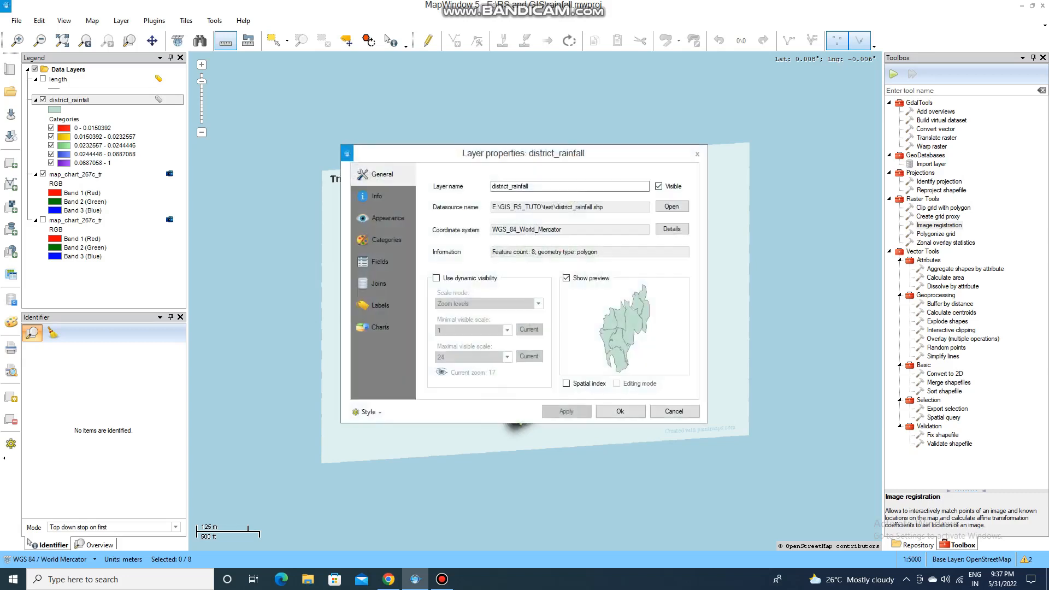
left_click(385, 240)
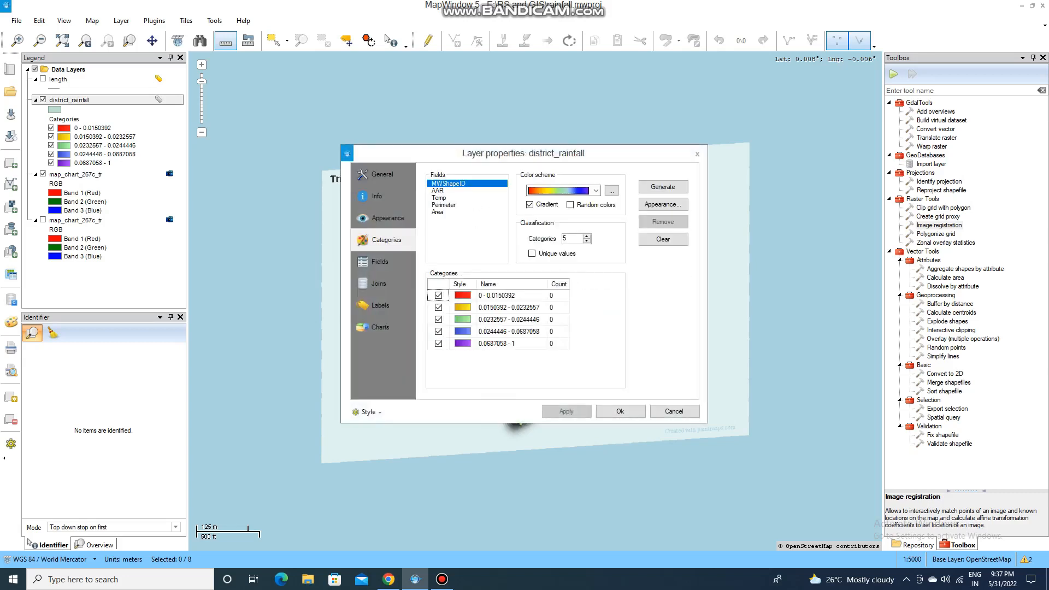
left_click(662, 187)
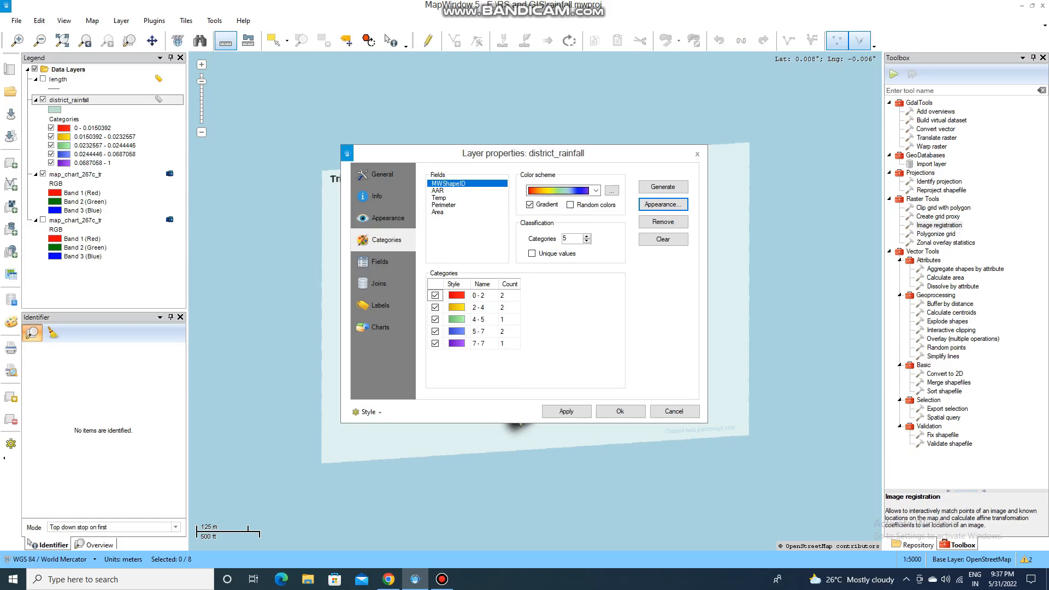
left_click(438, 191)
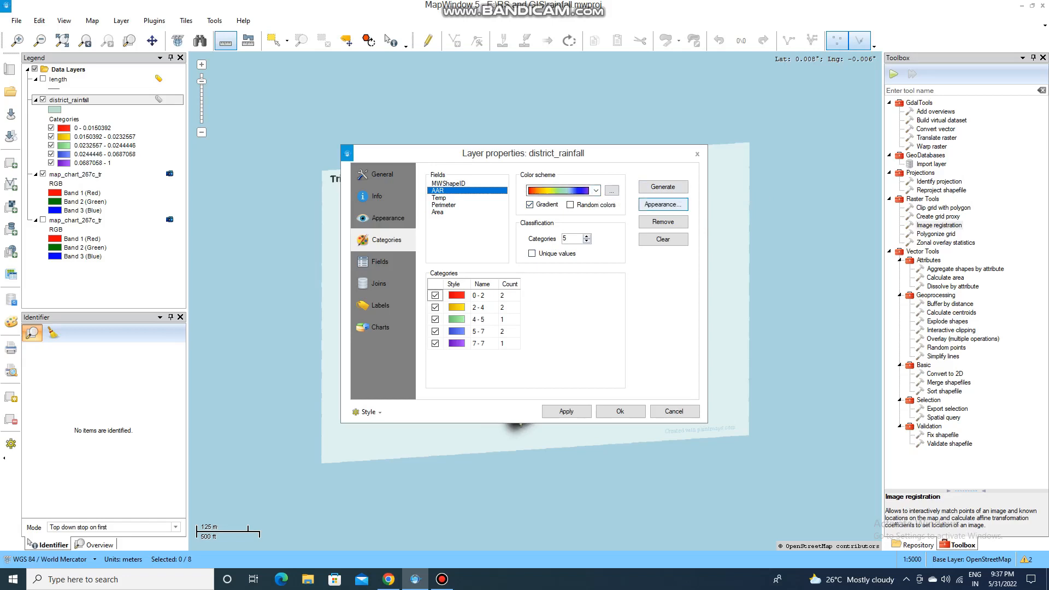
left_click(663, 187)
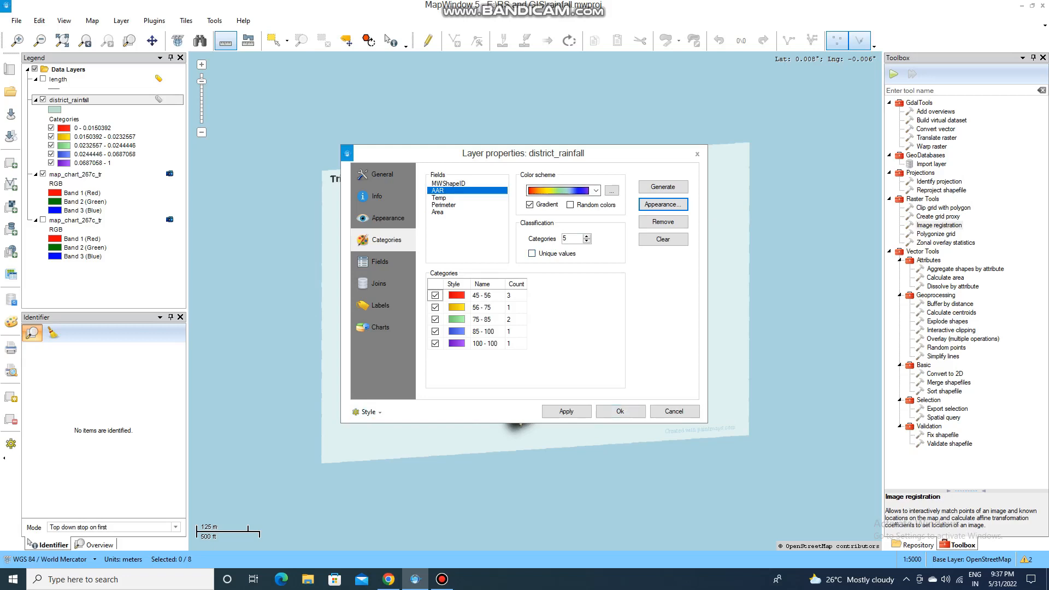
left_click(566, 410)
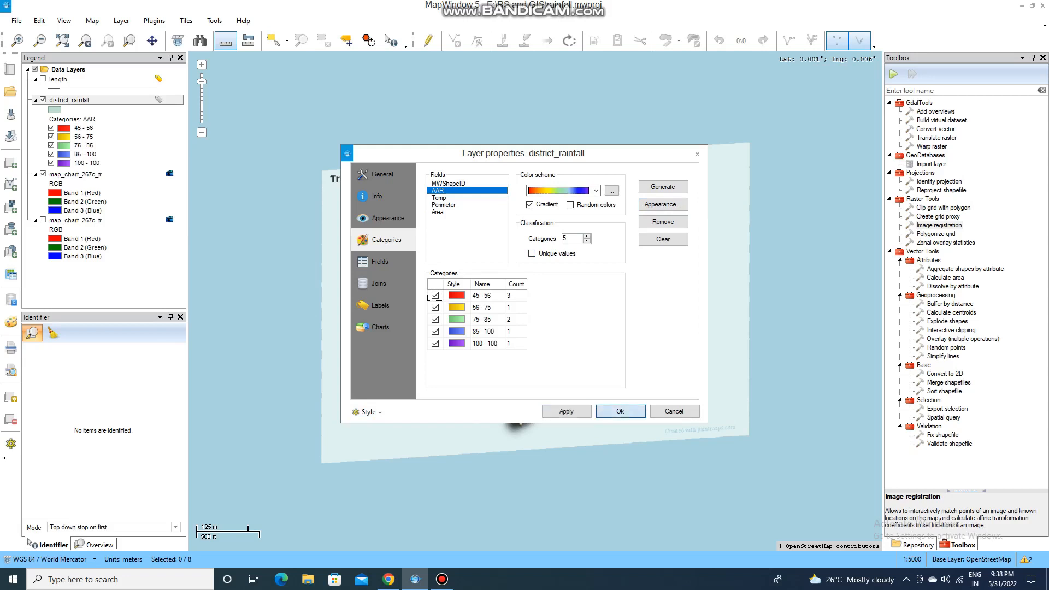
left_click(621, 411)
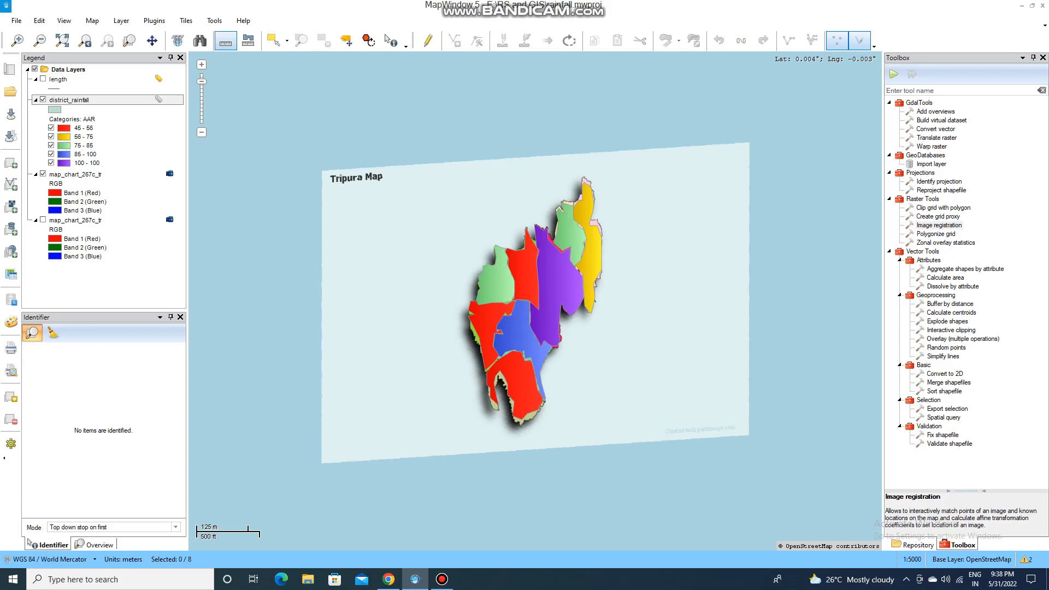
Label the district_rainfall polygons with the Name field and apply the label style
left_click(43, 100)
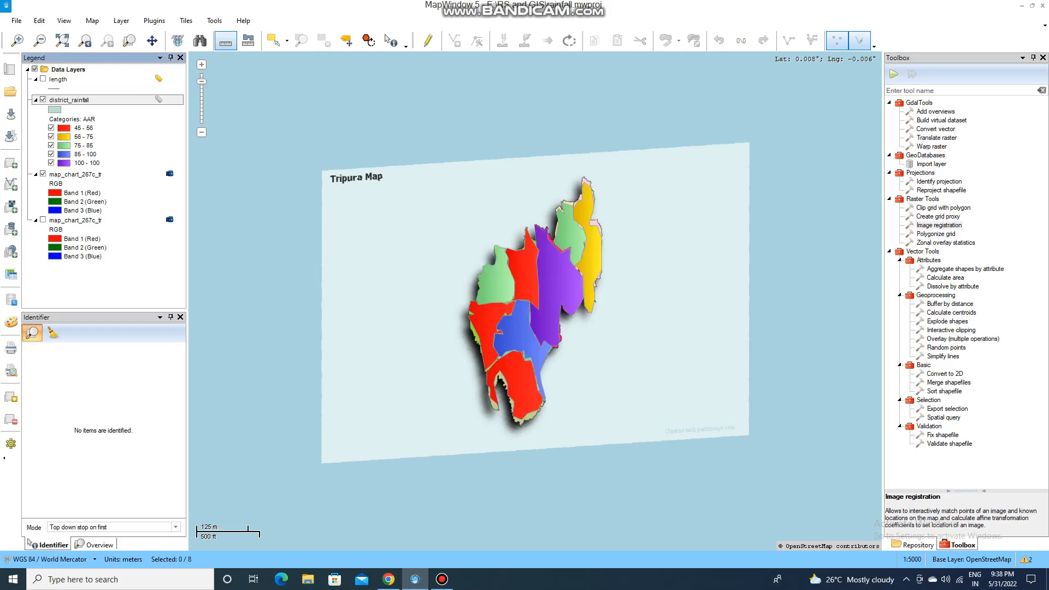
right_click(81, 100)
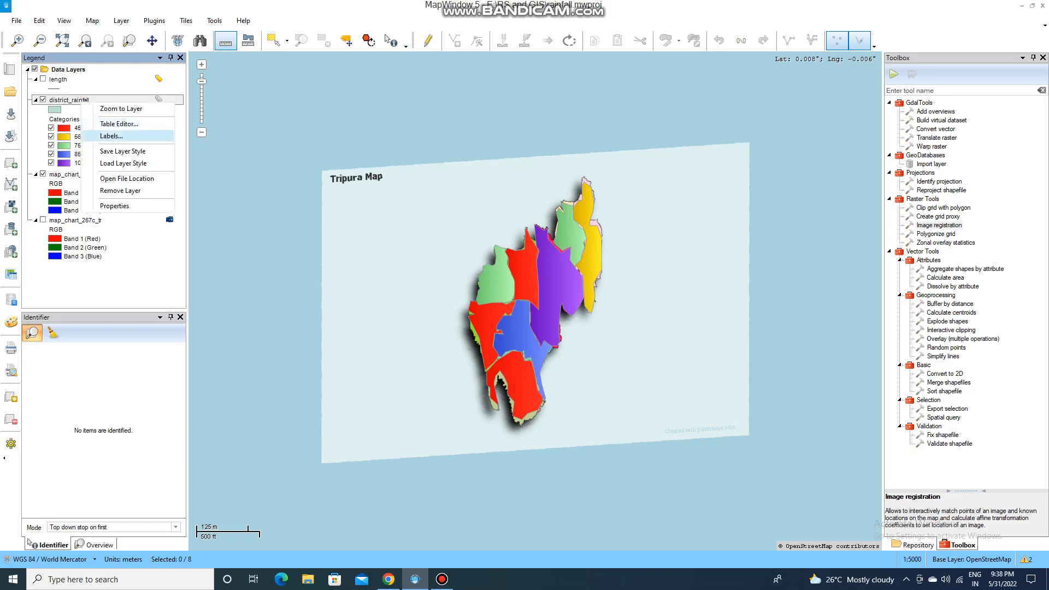
left_click(112, 136)
left_click(578, 228)
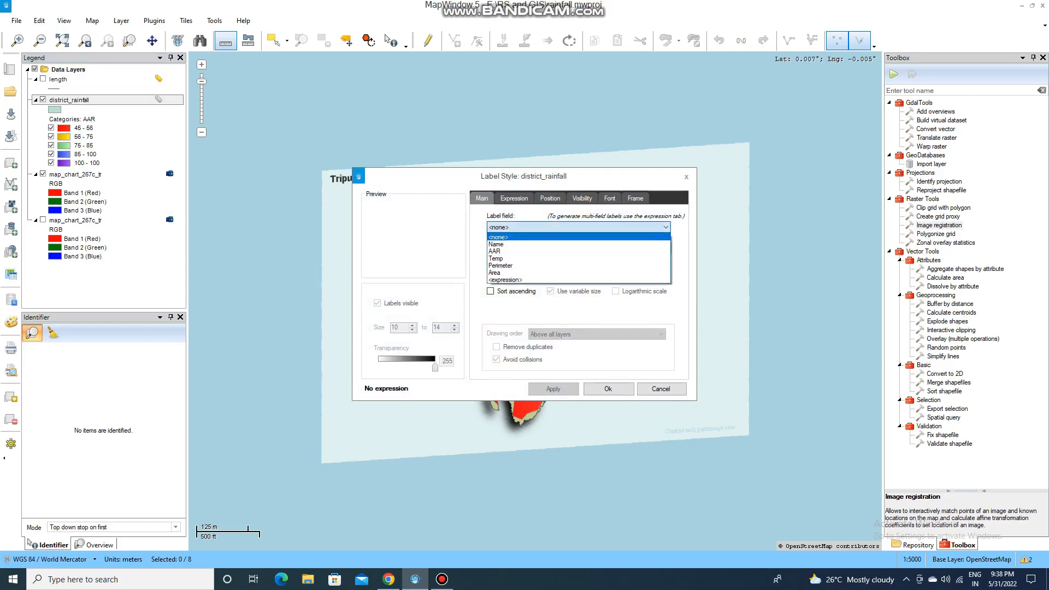
left_click(578, 245)
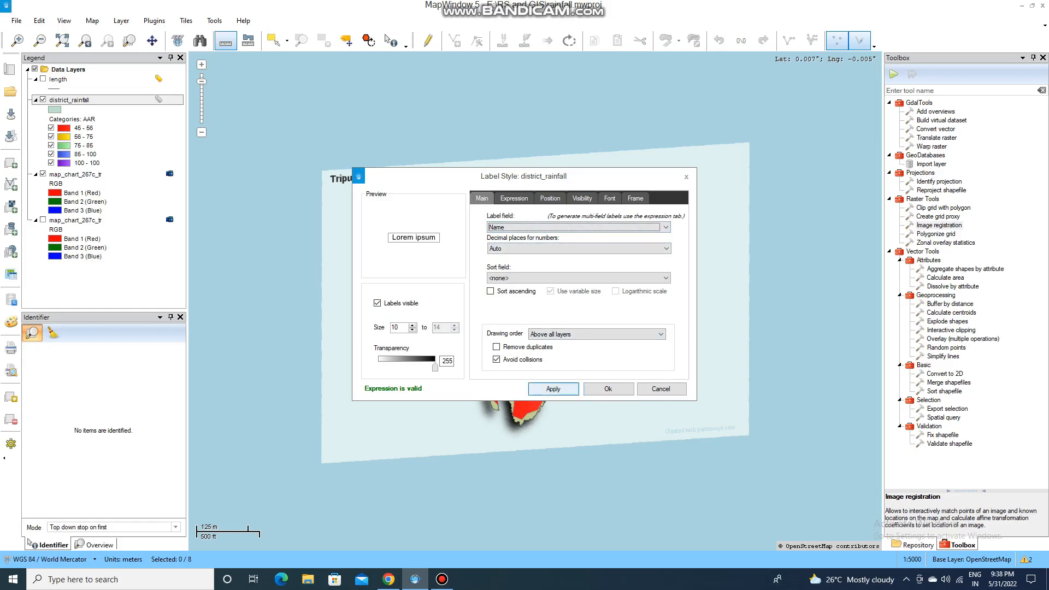
left_click(553, 388)
left_click(607, 388)
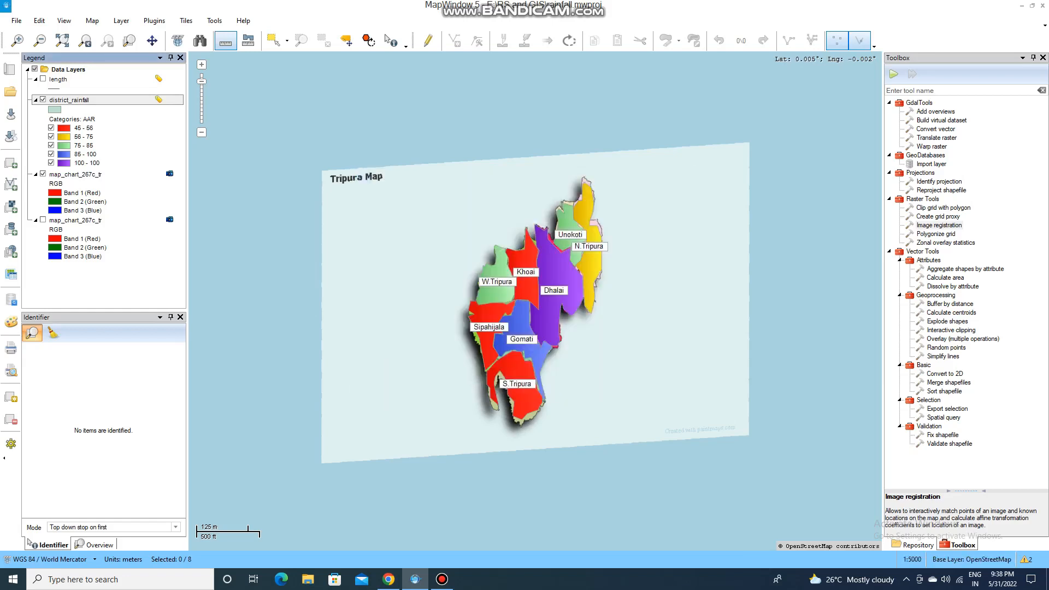
Hide and show the district_rainfall layer to compare its classified polygons with the raster map beneath
left_click(44, 100)
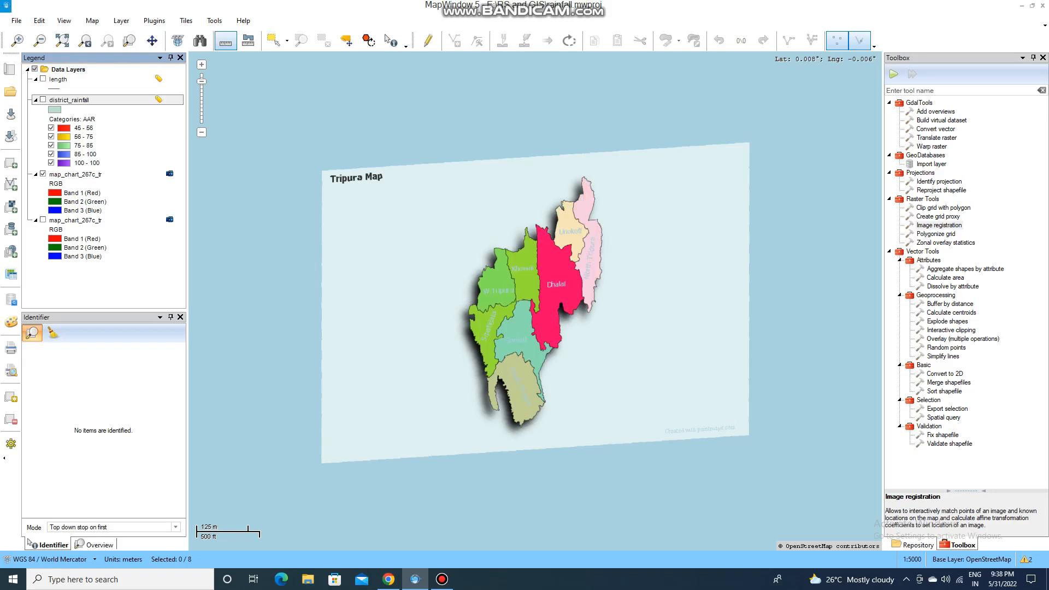
left_click(43, 100)
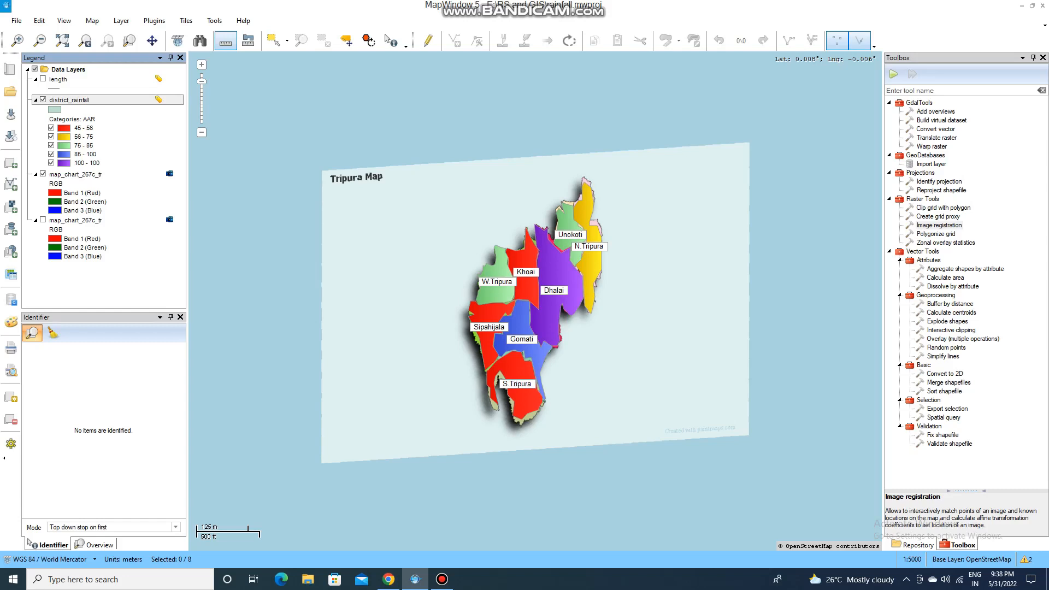
left_click(44, 100)
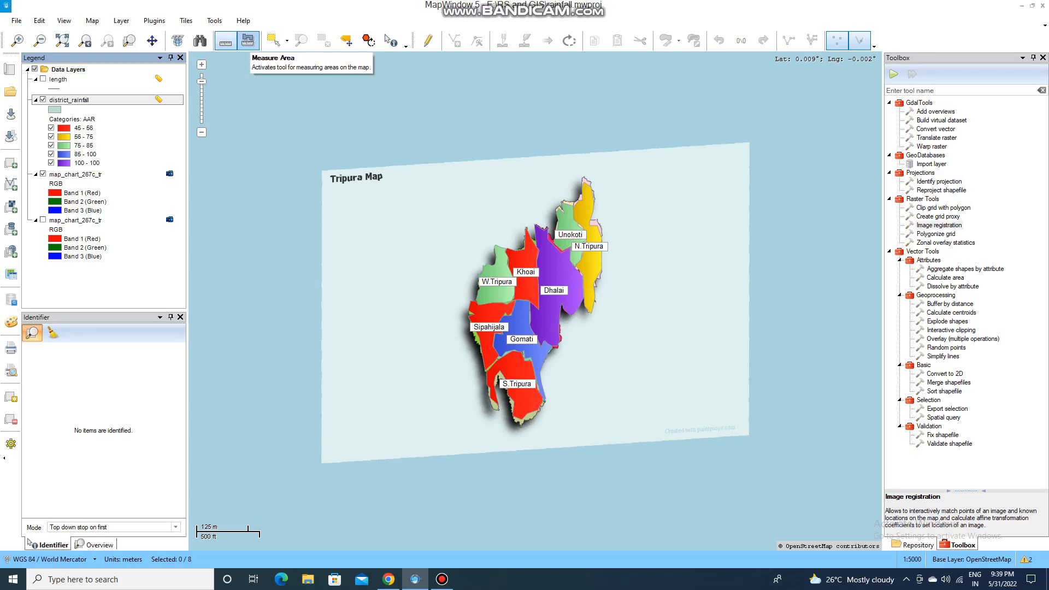
Measure the area of the W.Tripura district by tracing its boundary on the map
left_click(248, 41)
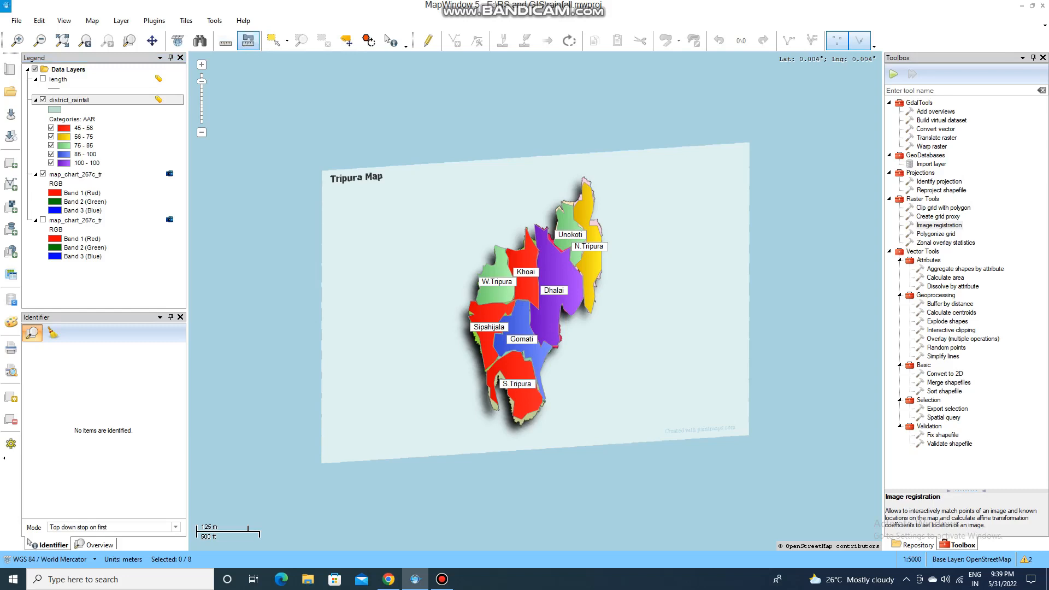
left_click(495, 246)
left_click(495, 254)
left_click(496, 264)
left_click(488, 264)
left_click(484, 266)
left_click(481, 275)
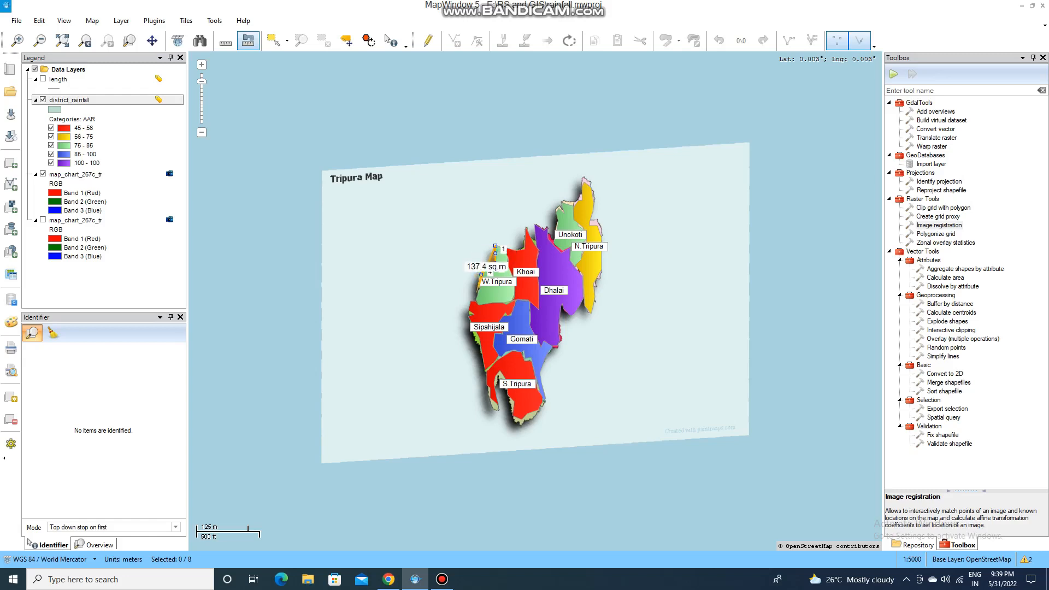
left_click(477, 288)
left_click(476, 296)
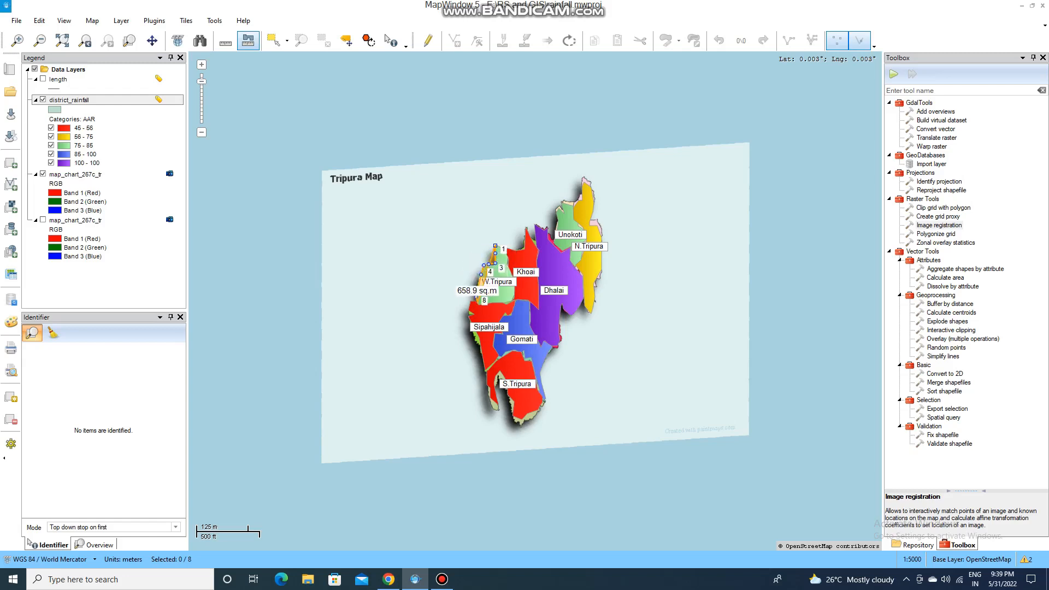
left_click(479, 301)
left_click(487, 302)
left_click(501, 303)
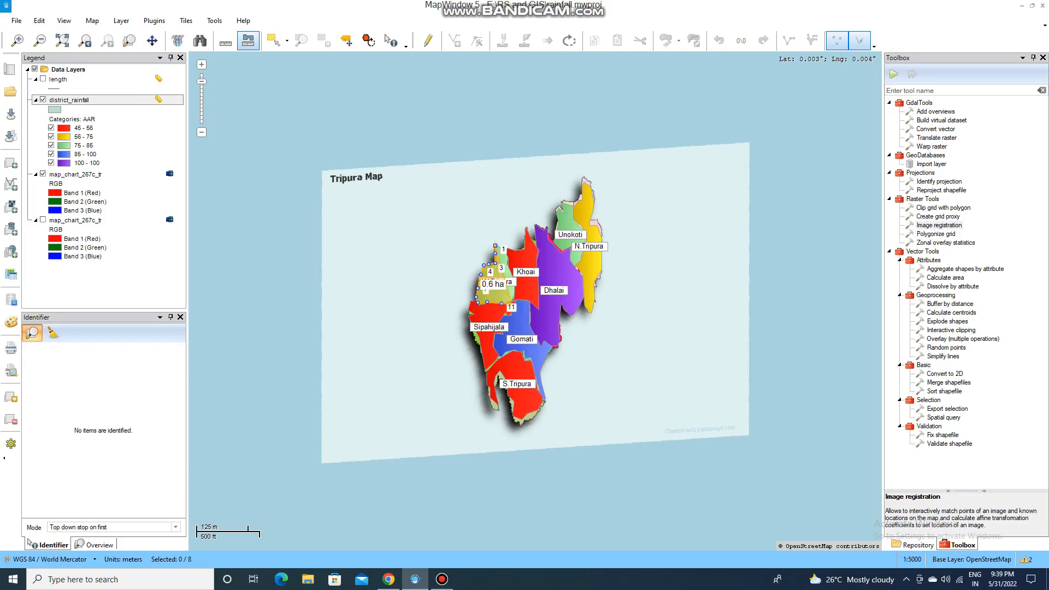
left_click(512, 303)
left_click(513, 296)
left_click(513, 285)
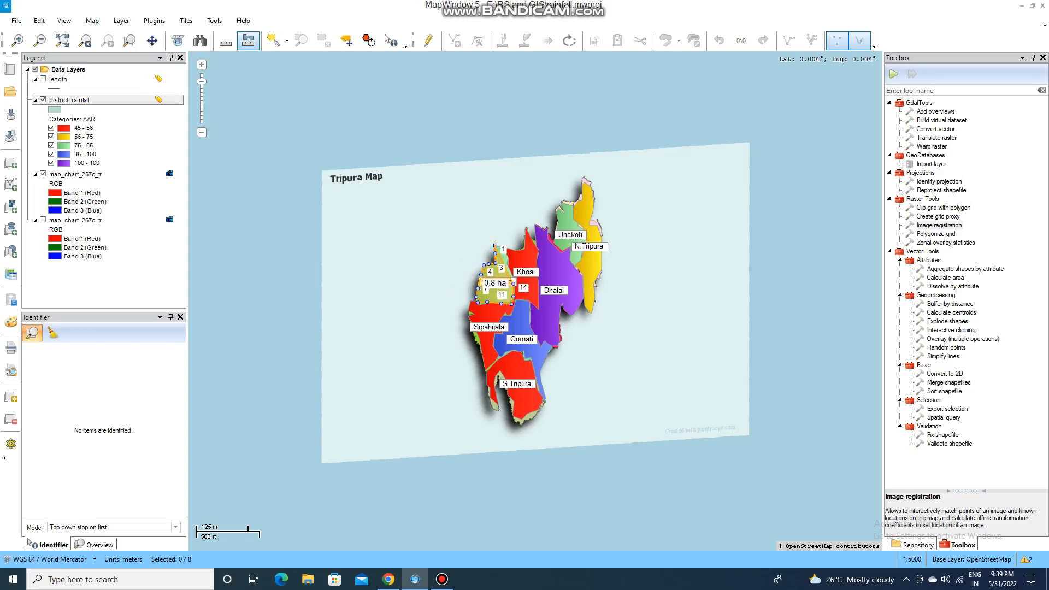
left_click(514, 276)
left_click(514, 267)
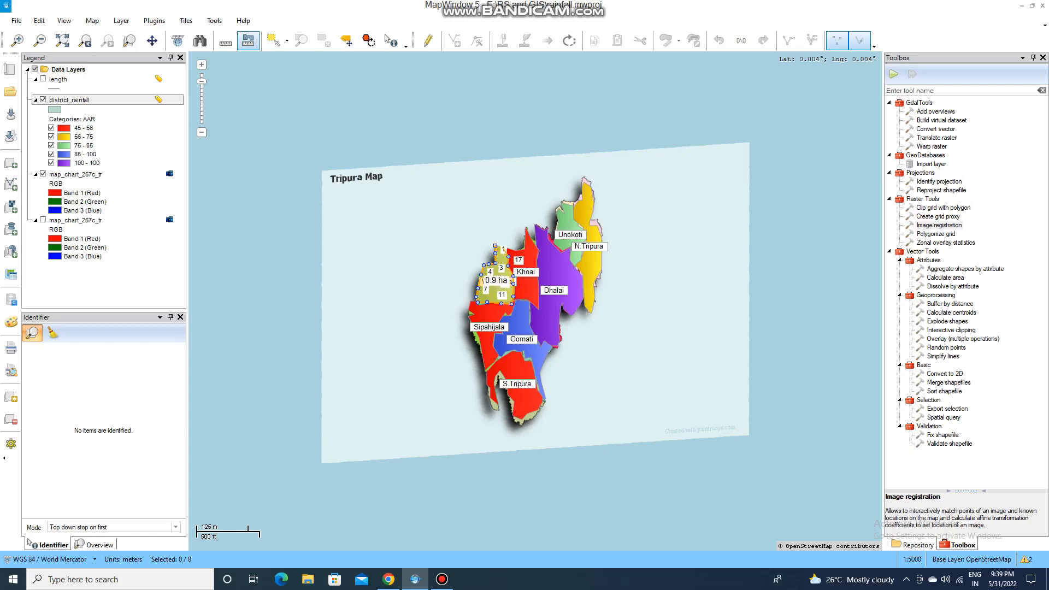
left_click(508, 256)
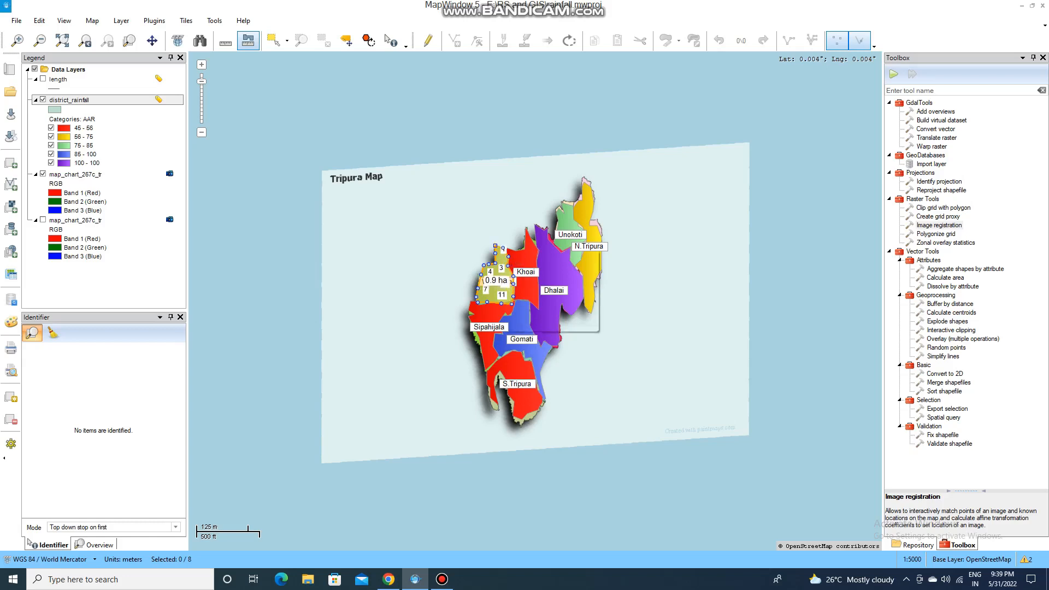
right_click(503, 249)
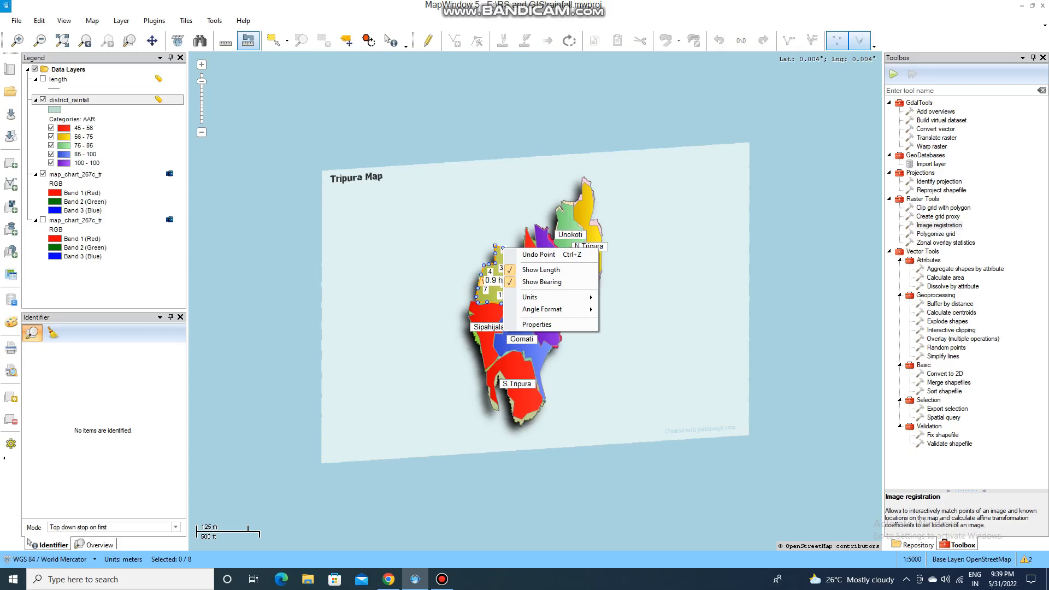
left_click(503, 217)
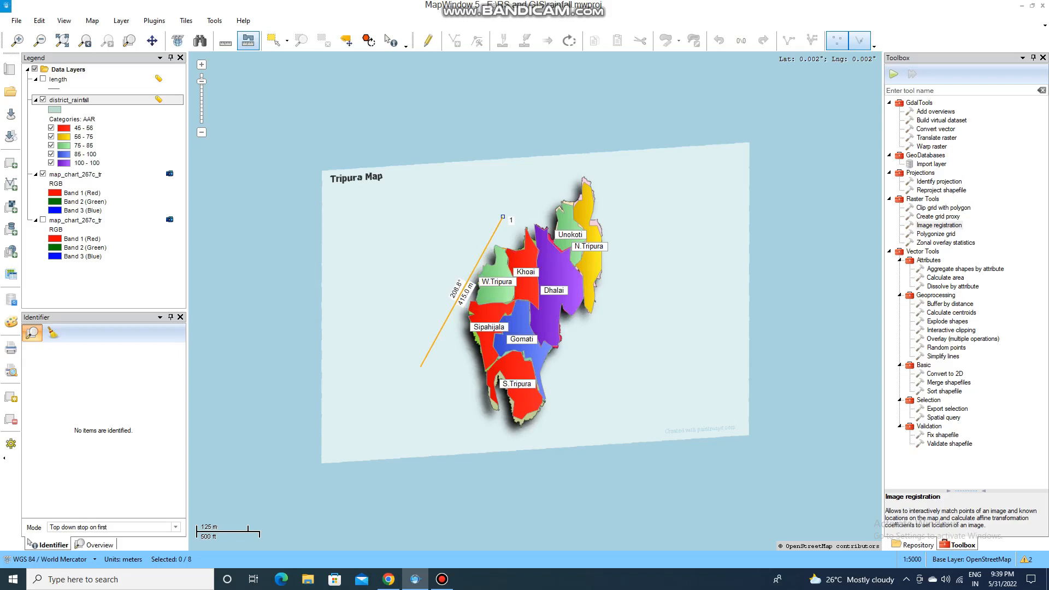
right_click(388, 340)
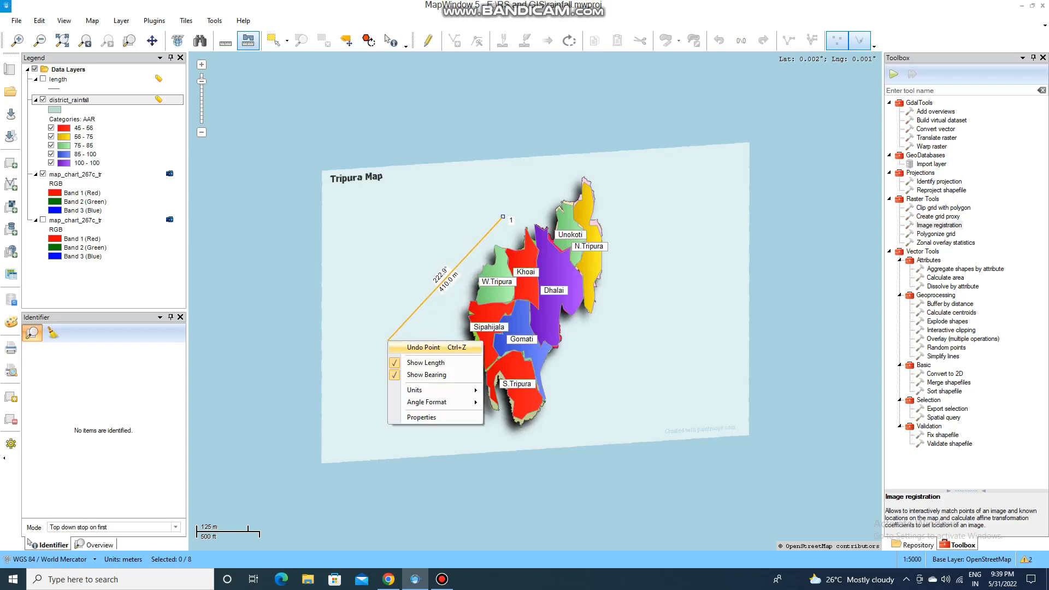
left_click(424, 348)
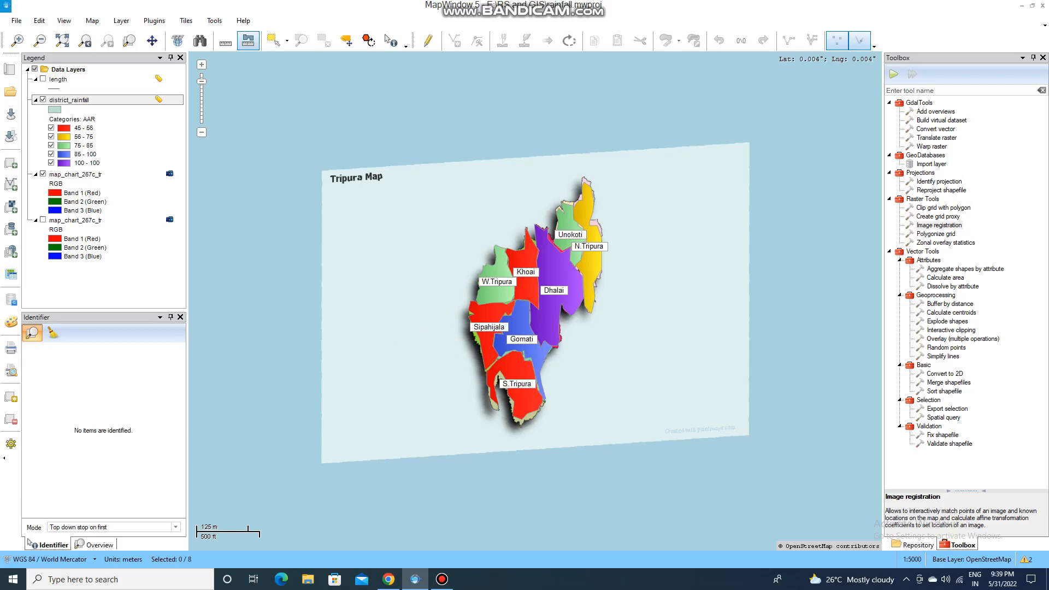
Trace the W.Tripura boundary again from its northern tip to measure the district's area
left_click(495, 247)
left_click(495, 255)
left_click(496, 265)
left_click(484, 266)
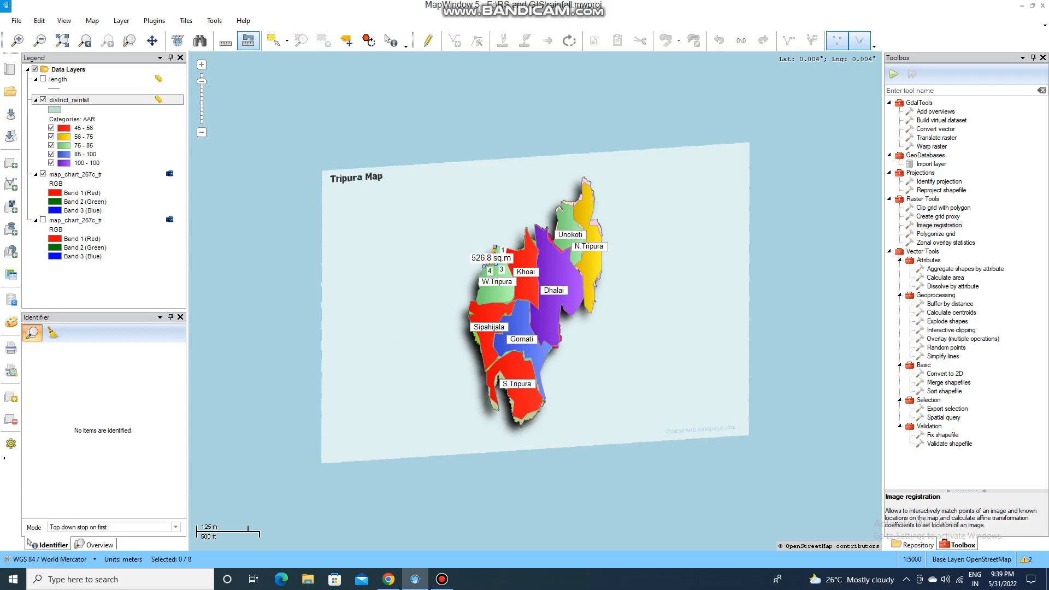
left_click(480, 275)
left_click(479, 285)
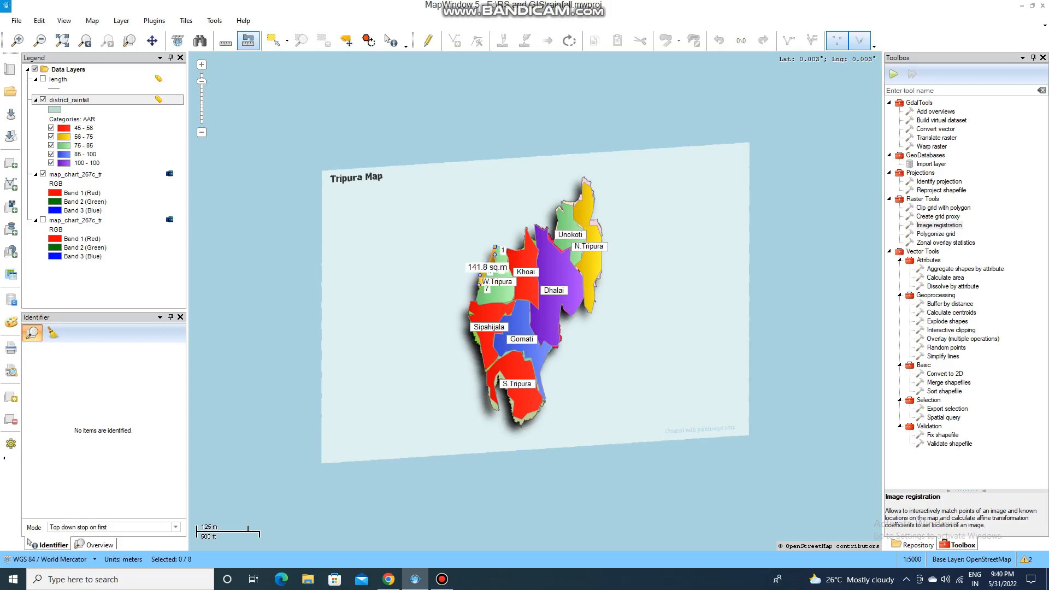
left_click(477, 298)
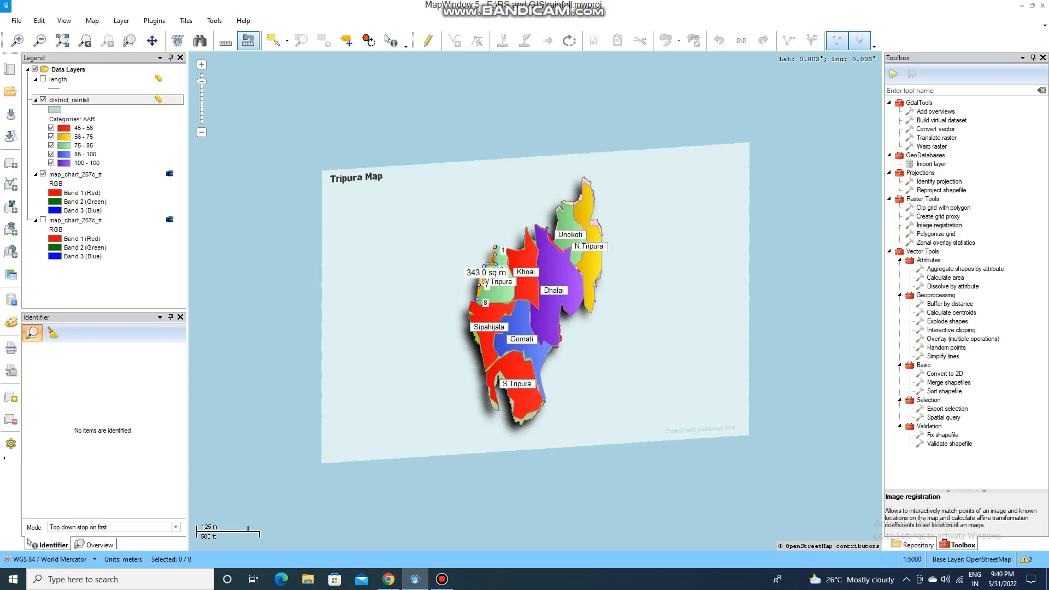
left_click(482, 304)
left_click(499, 303)
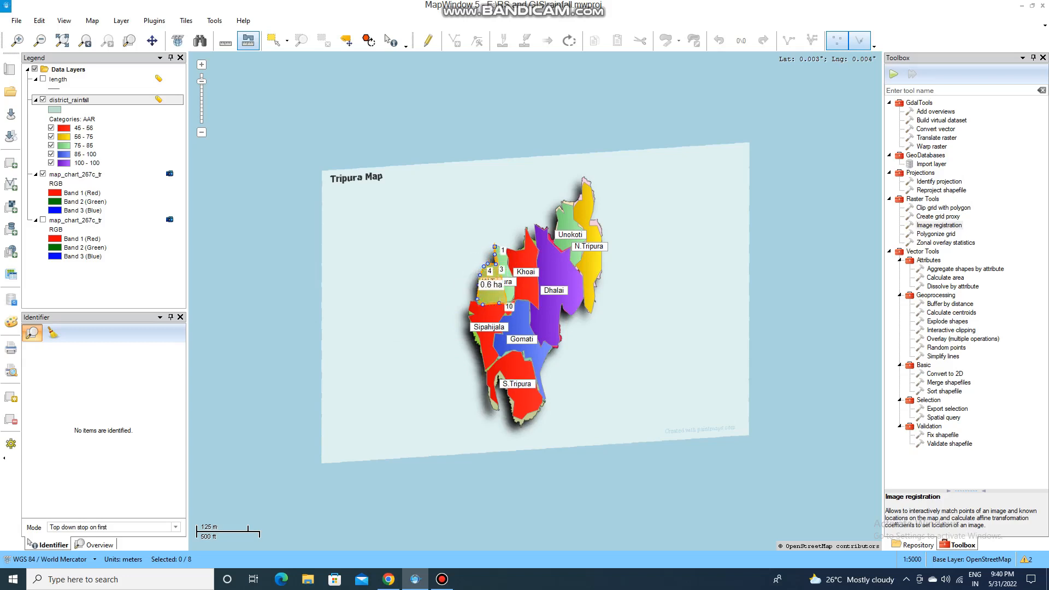
left_click(508, 304)
left_click(511, 298)
left_click(512, 296)
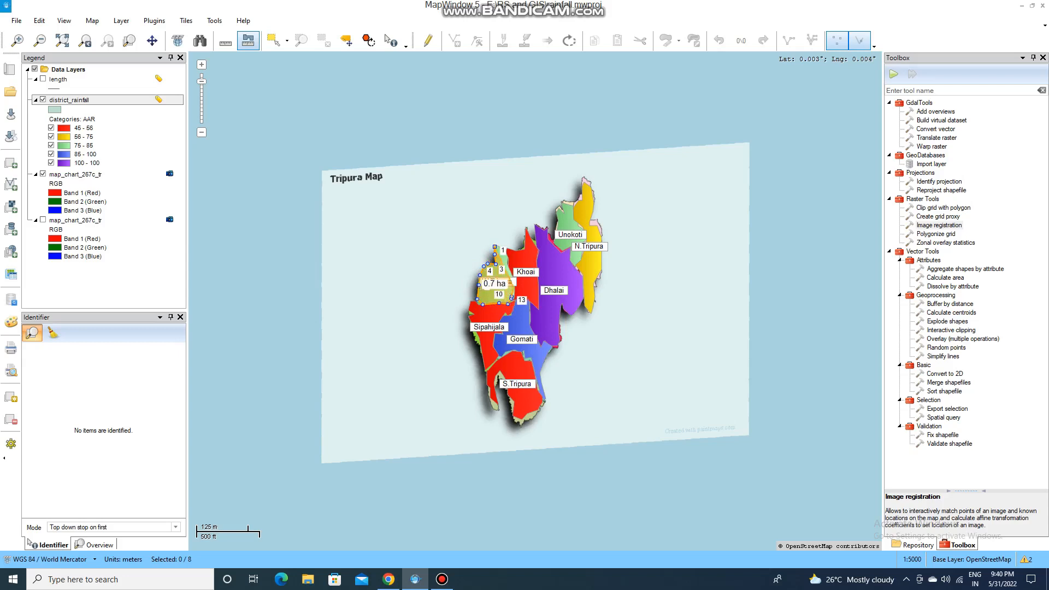
left_click(514, 288)
left_click(514, 275)
left_click(513, 270)
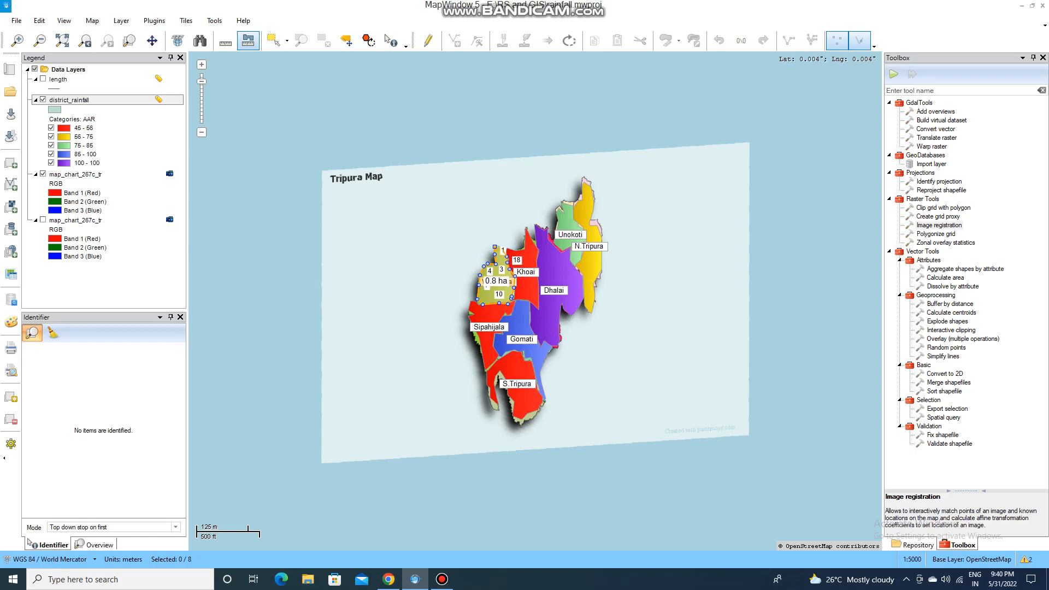
left_click(503, 249)
Undo the last points of the W.Tripura area measurement one after another
right_click(513, 228)
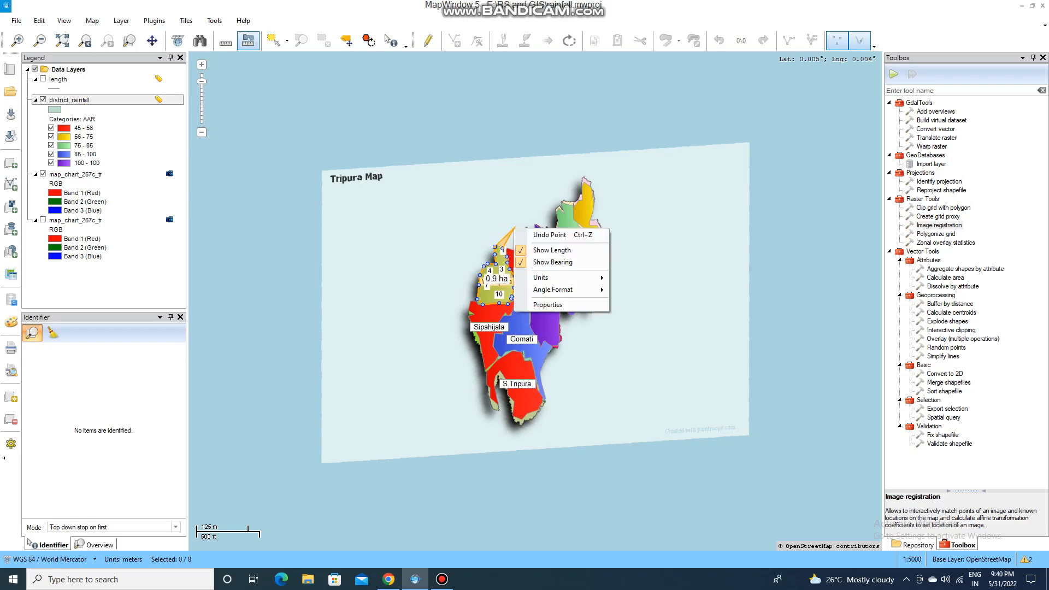
left_click(546, 234)
right_click(418, 302)
left_click(437, 307)
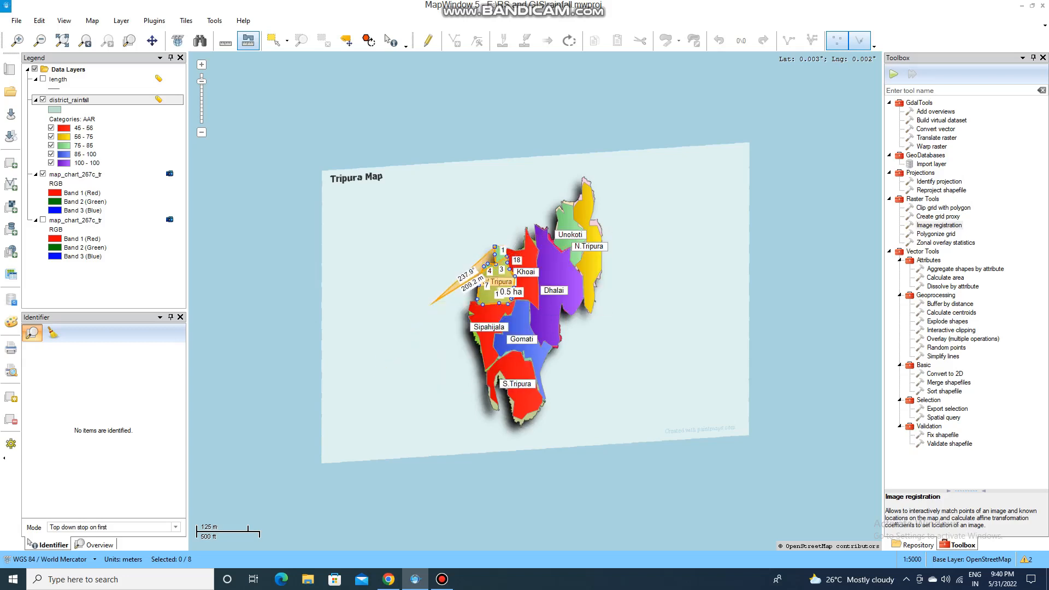
right_click(444, 348)
left_click(463, 353)
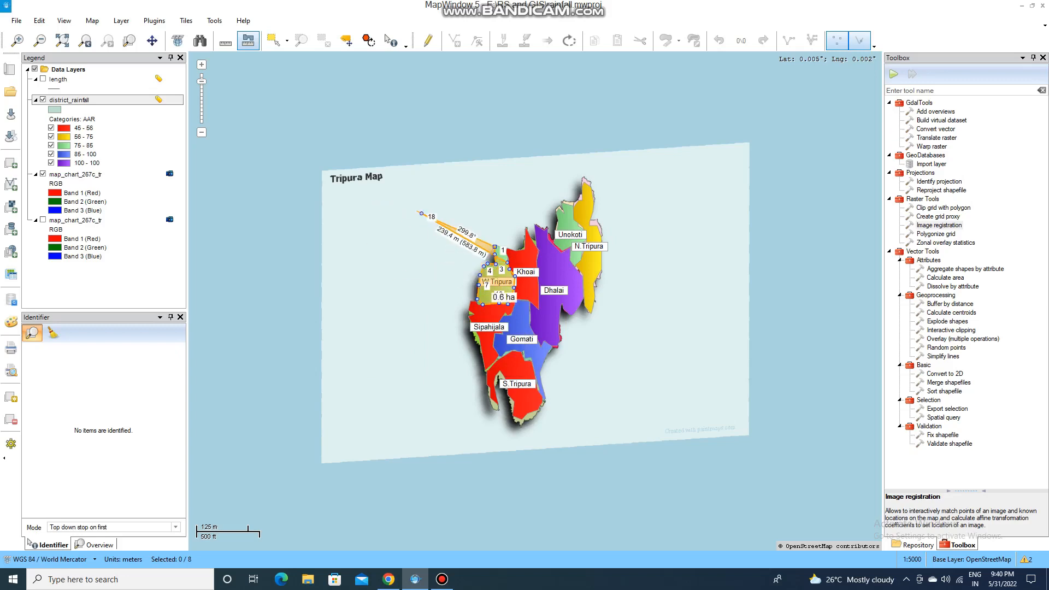
right_click(421, 213)
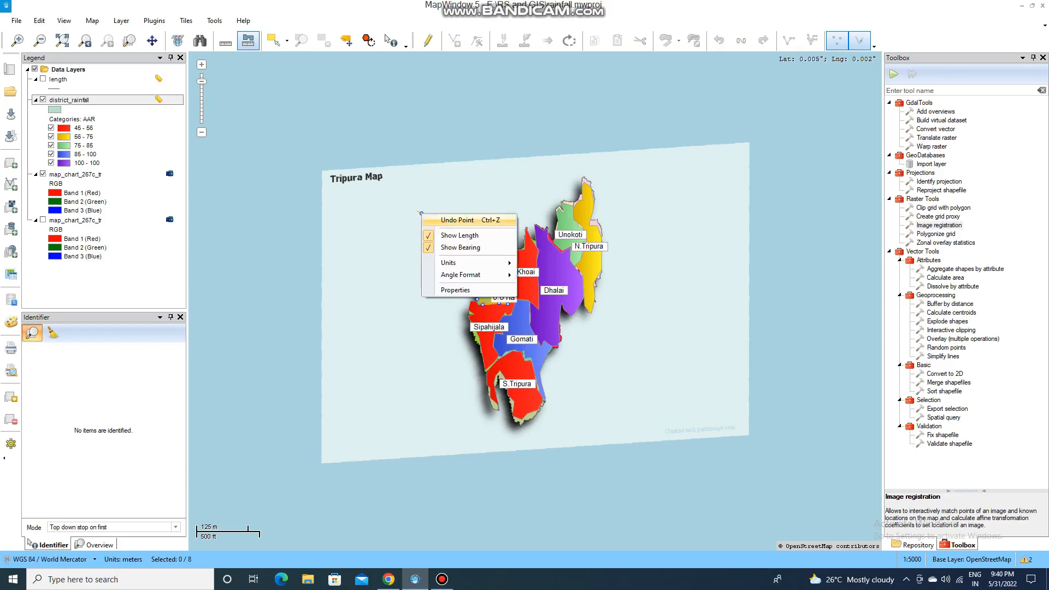
left_click(458, 220)
right_click(495, 222)
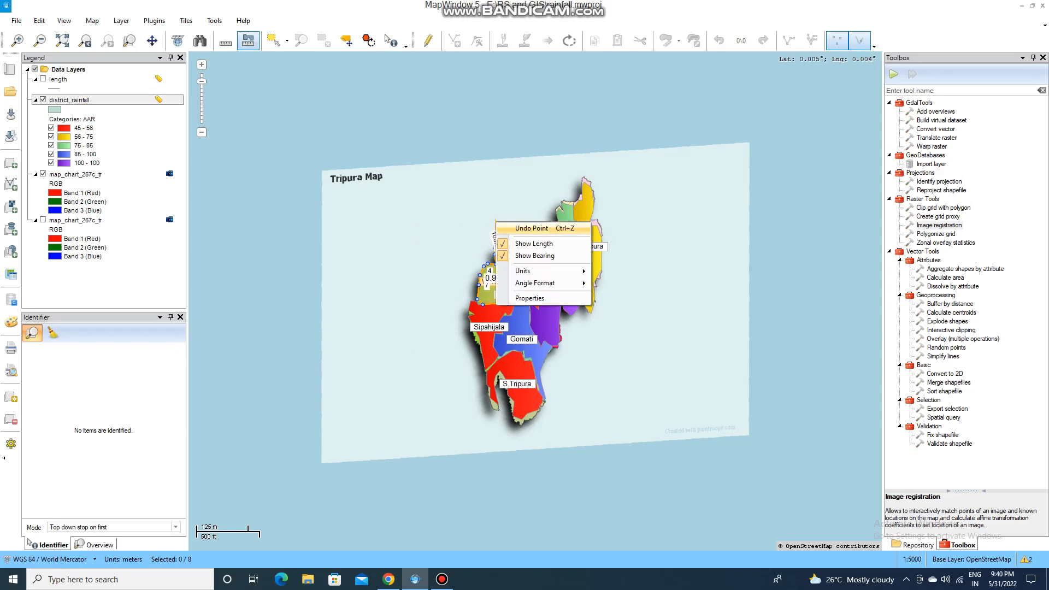
left_click(519, 228)
right_click(513, 244)
left_click(532, 251)
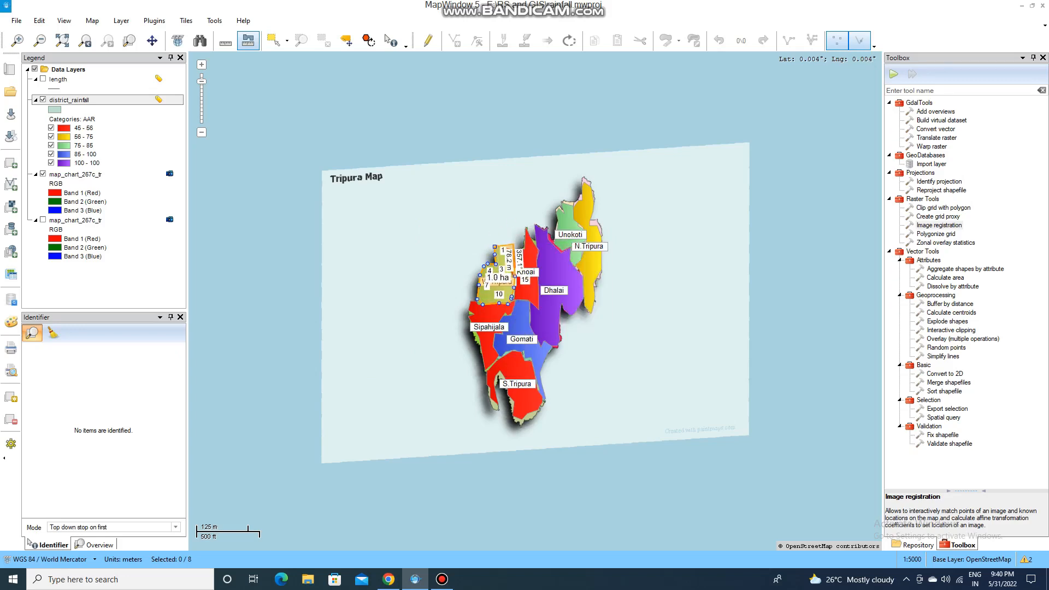
right_click(518, 262)
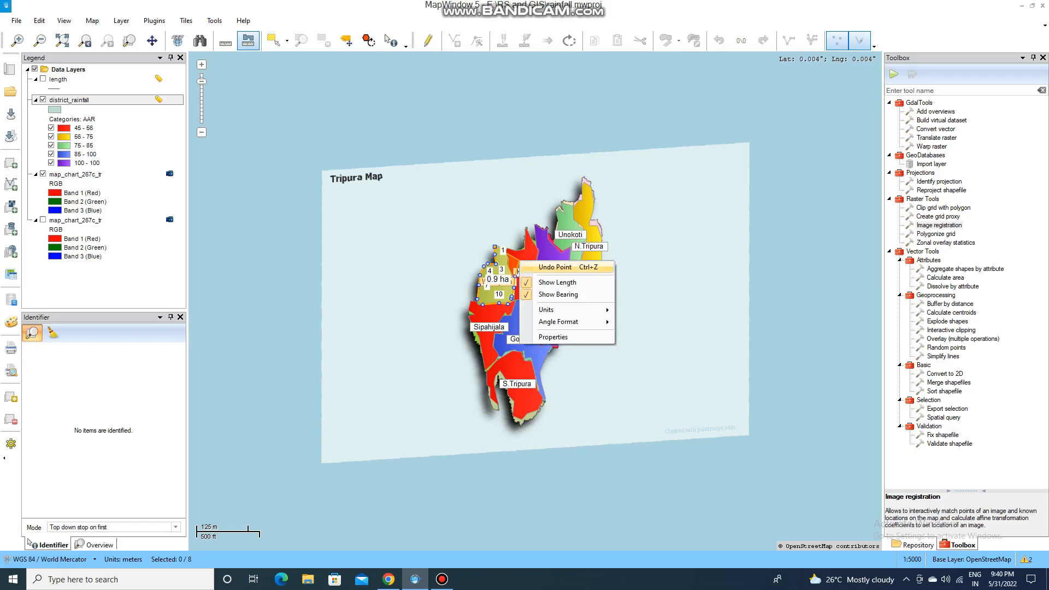
left_click(555, 267)
Set the measuring tool's area units to Hectars with a precision of 2 and apply the settings
right_click(544, 267)
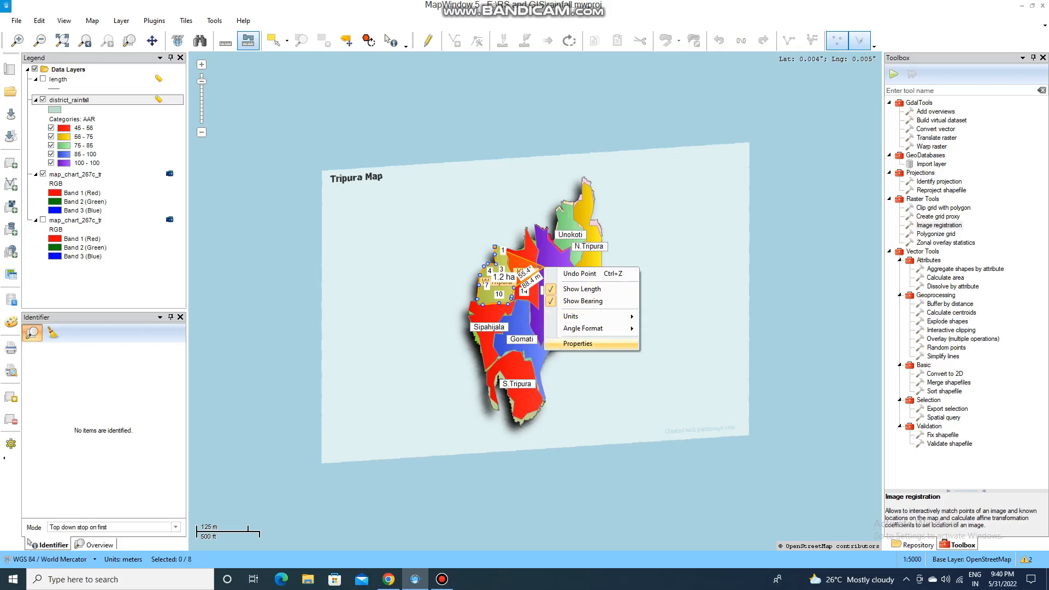
left_click(568, 344)
key("Down")
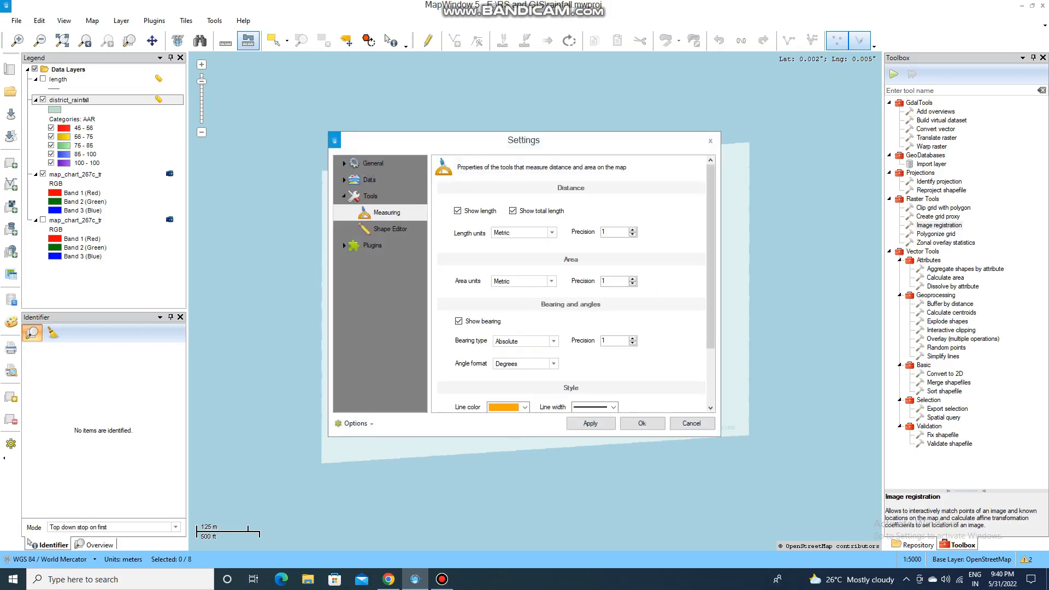
left_click(551, 281)
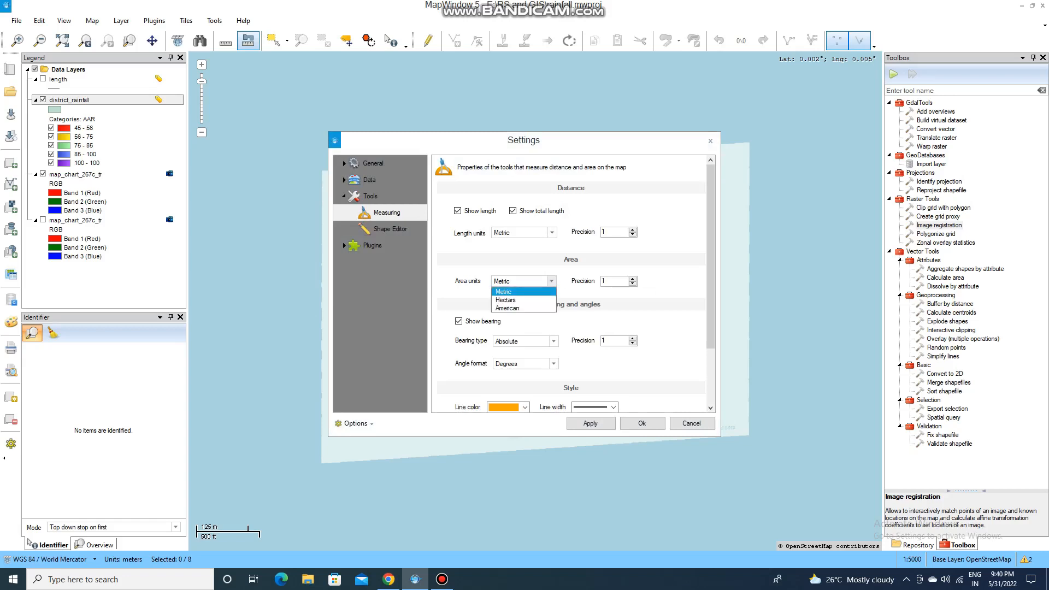
key("Down")
key("Return")
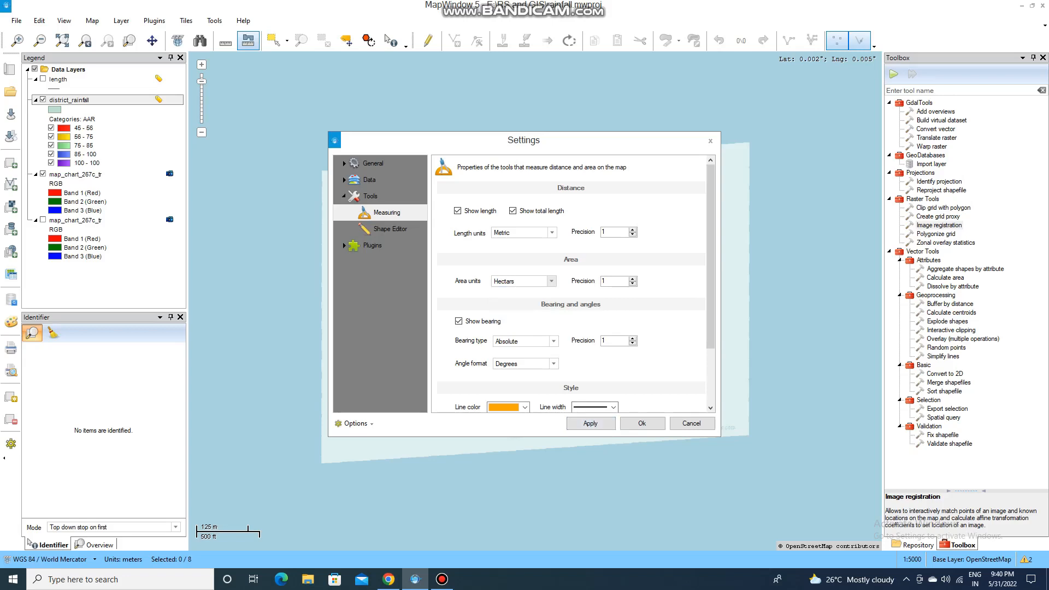
key("Tab")
type("2")
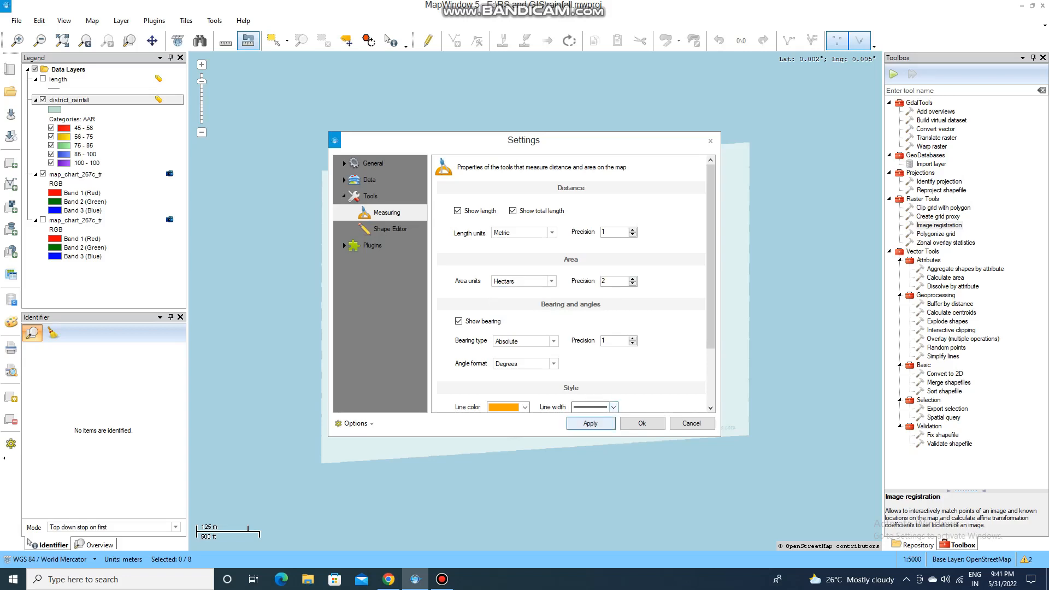
left_click(590, 424)
left_click(579, 328)
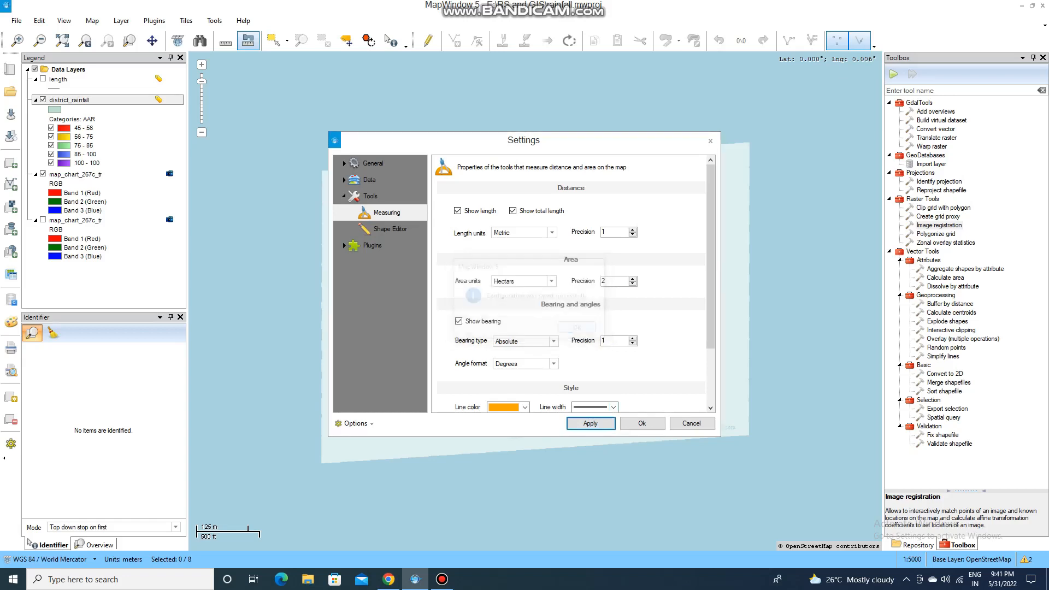
left_click(642, 423)
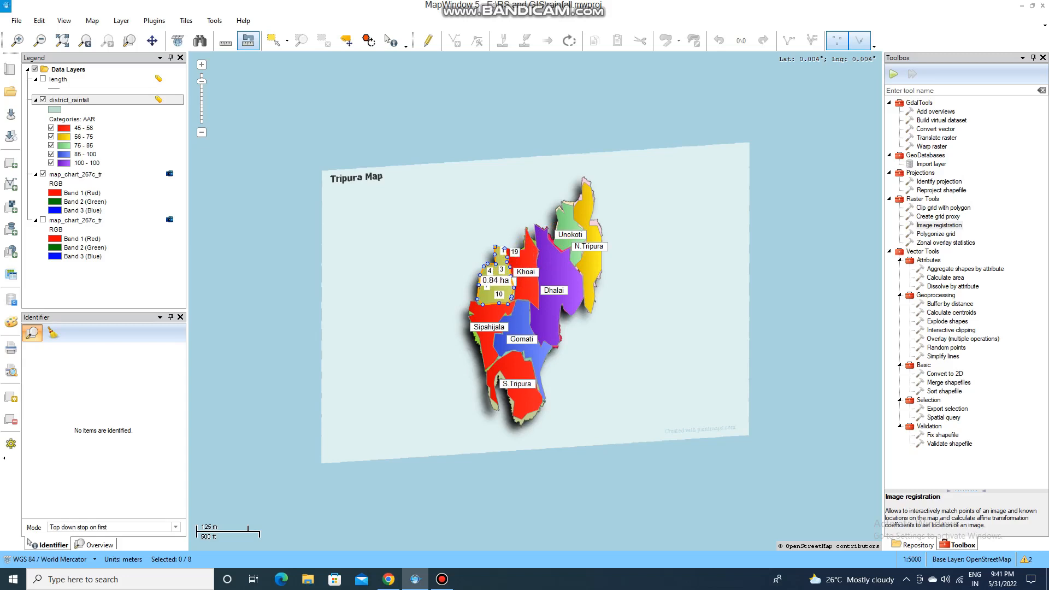
right_click(504, 249)
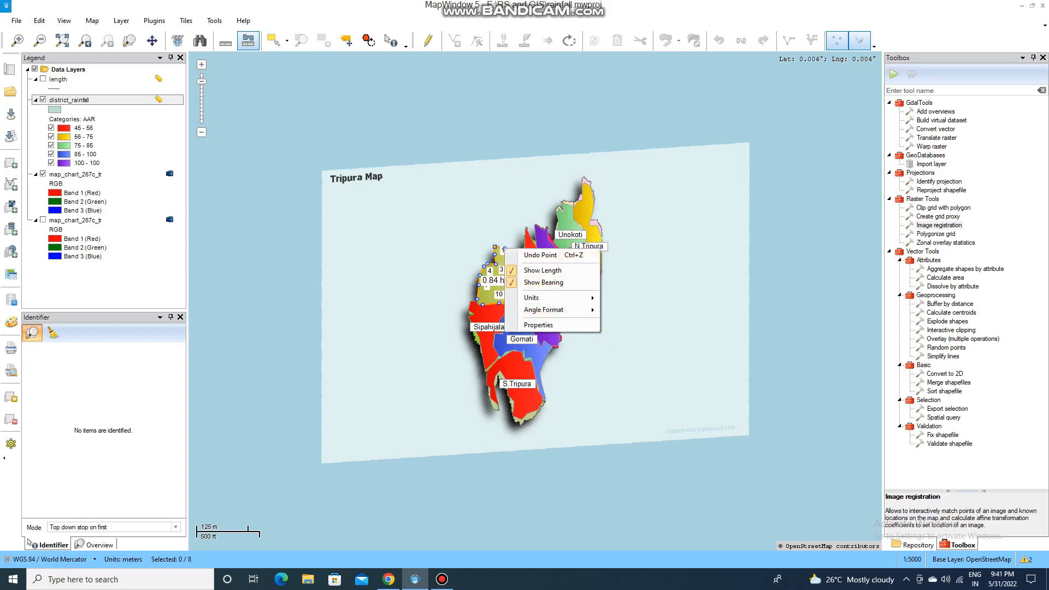
left_click(248, 41)
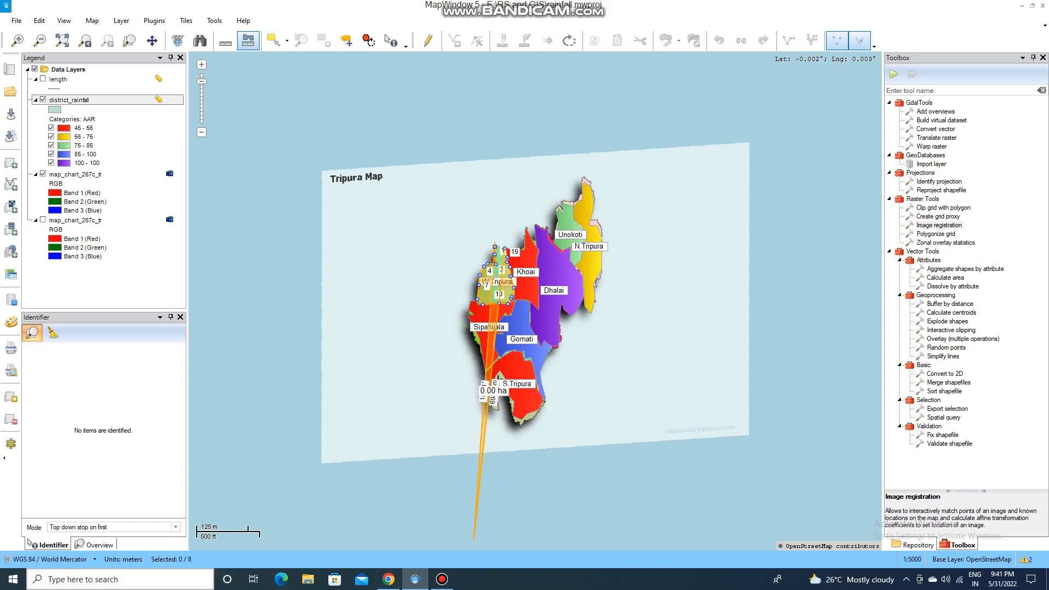
Switch to Calculator and multiply 5000 by 0.85
left_click(120, 579)
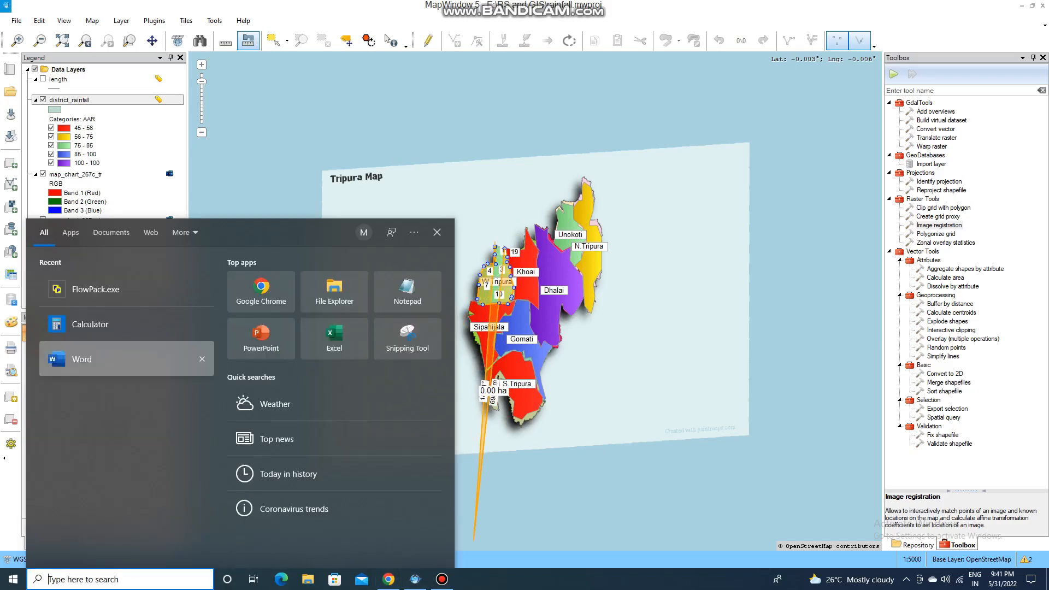
left_click(110, 324)
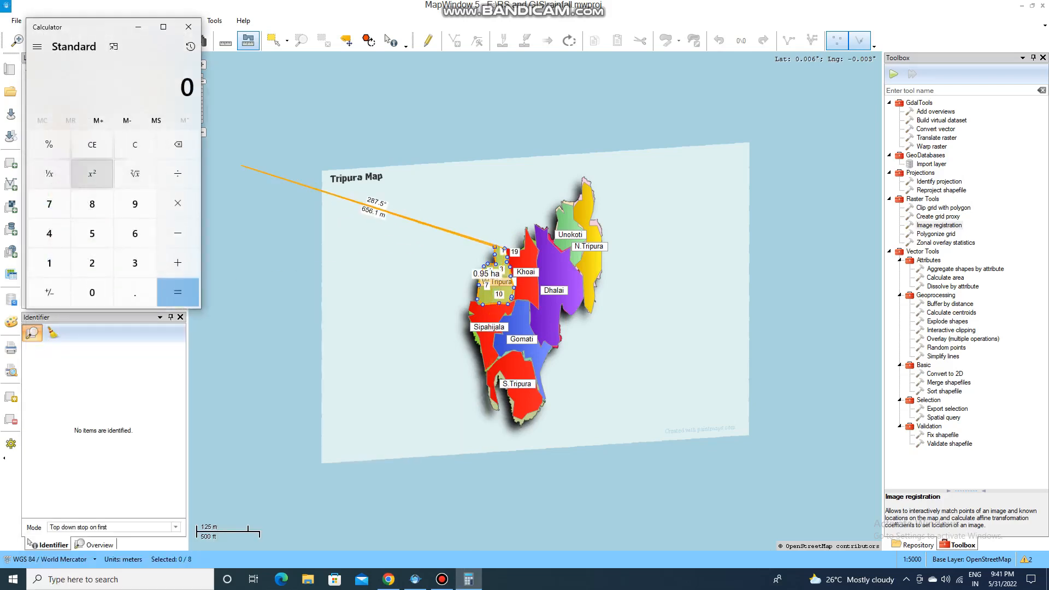
left_click(92, 233)
left_click(91, 293)
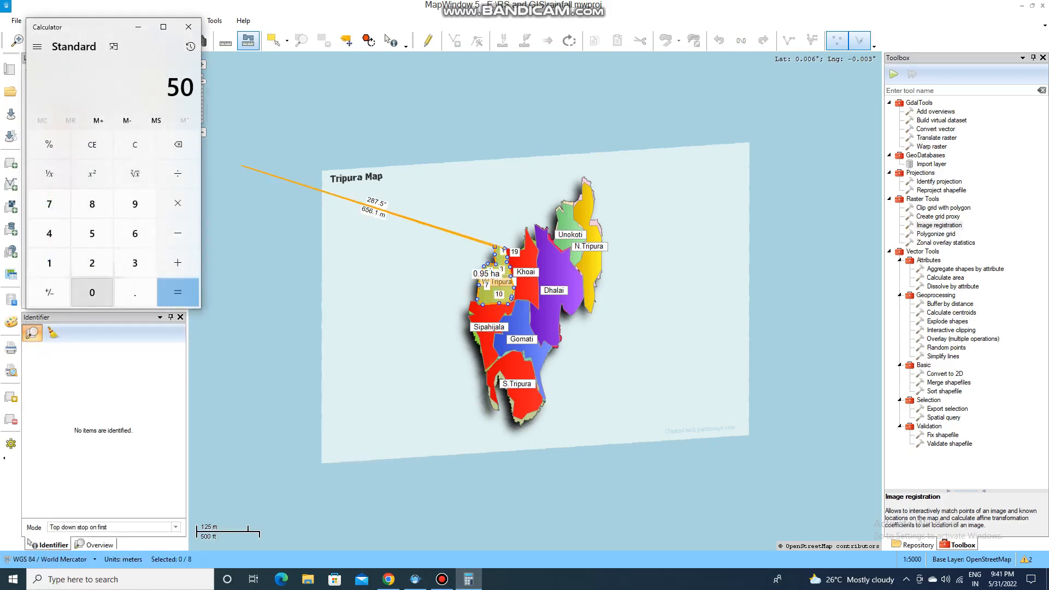
left_click(92, 293)
left_click(92, 292)
left_click(177, 203)
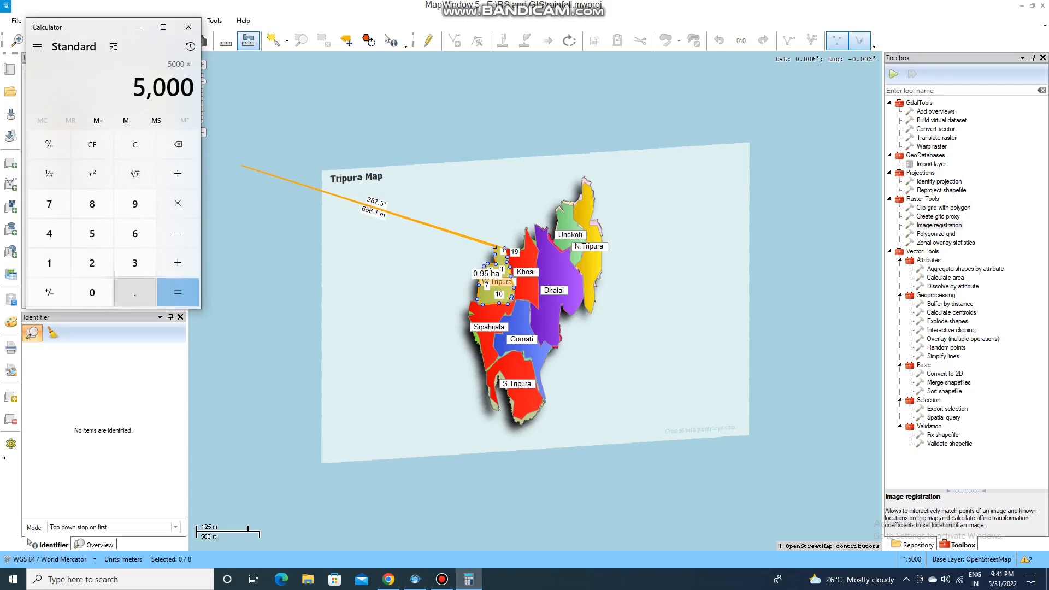
left_click(135, 293)
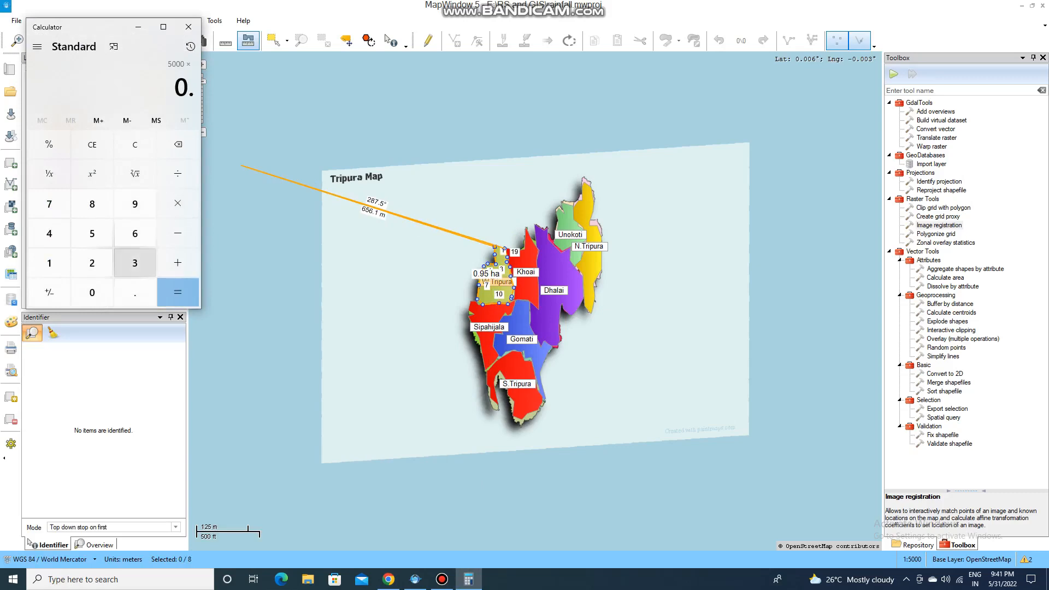
left_click(92, 204)
left_click(92, 233)
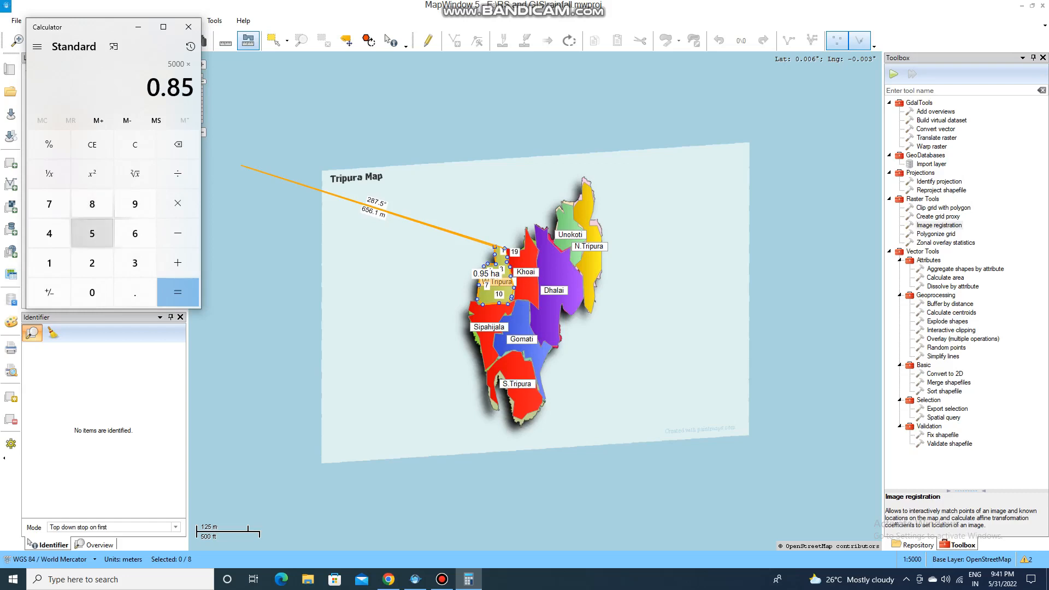
left_click(178, 292)
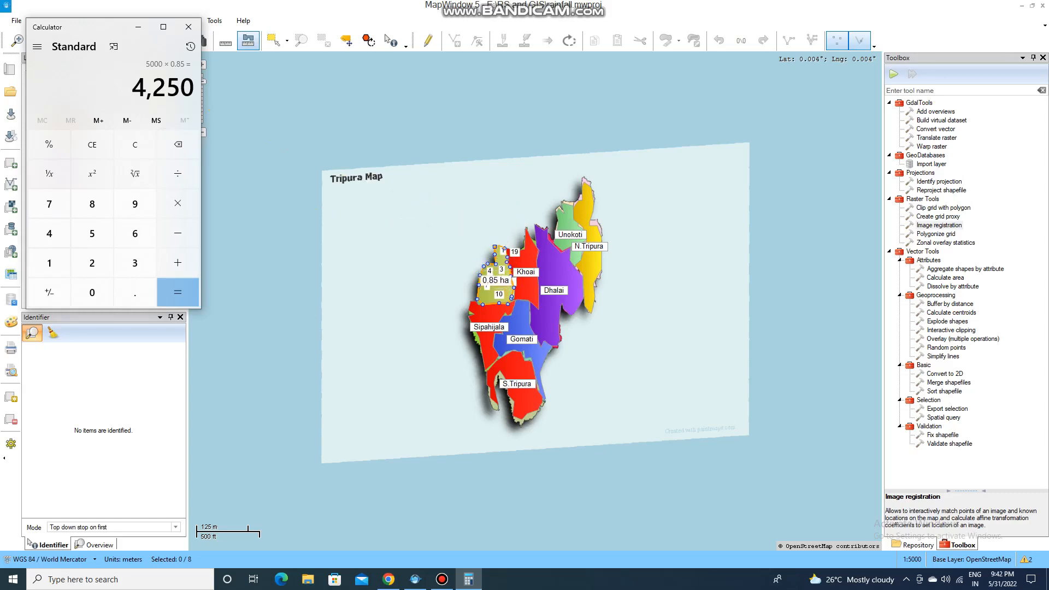
Return to MapWindow and add a closing point near the northern tip of W.Tripura to the area measurement
left_click(499, 246)
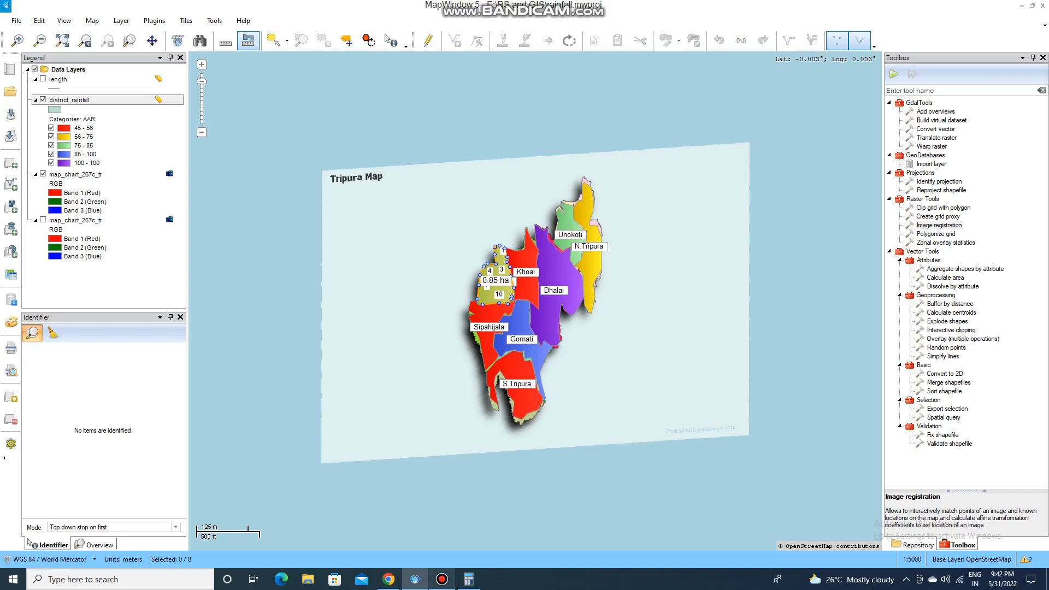
left_click(442, 580)
left_click(442, 579)
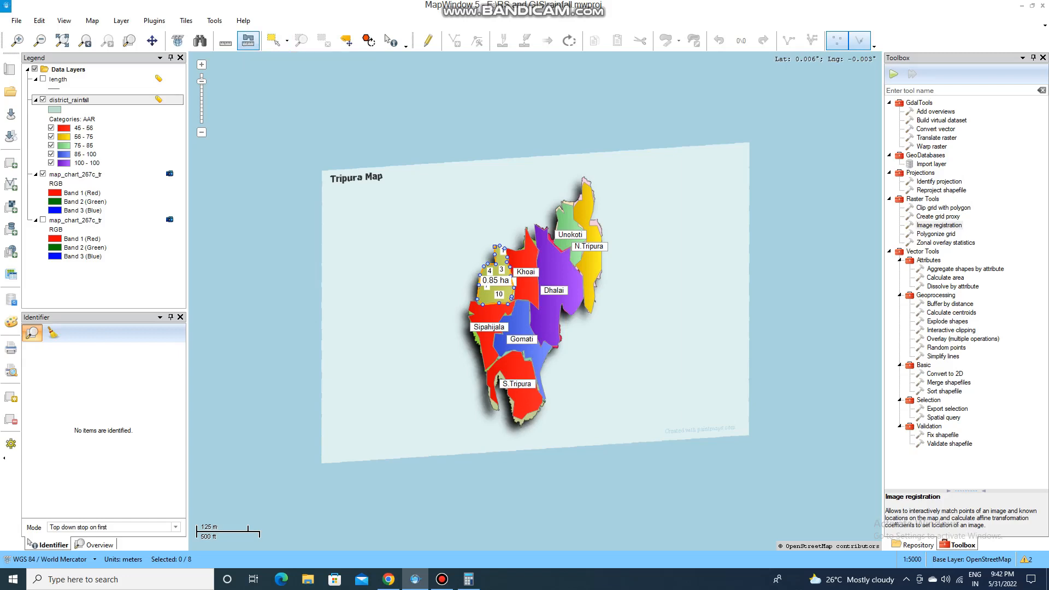
Open the attribute table of the district_rainfall layer and run Recalculate Fields
right_click(131, 104)
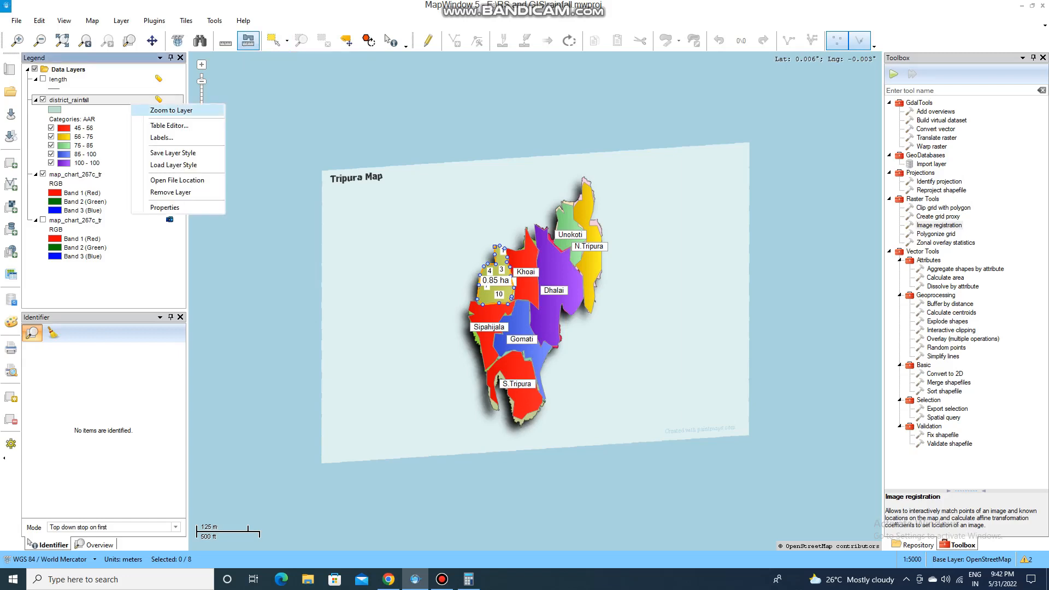
left_click(169, 125)
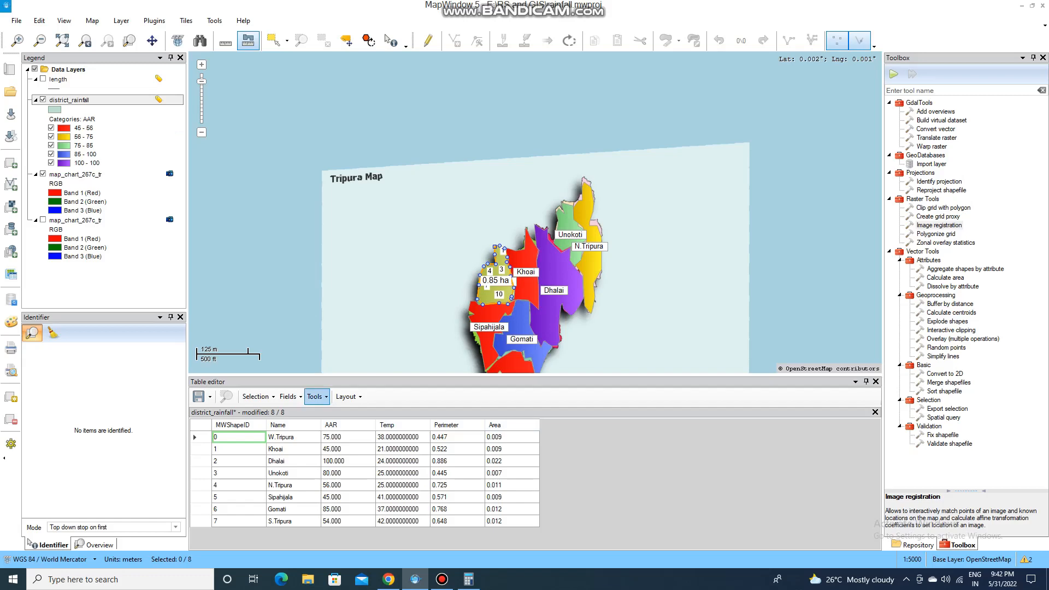
left_click(289, 397)
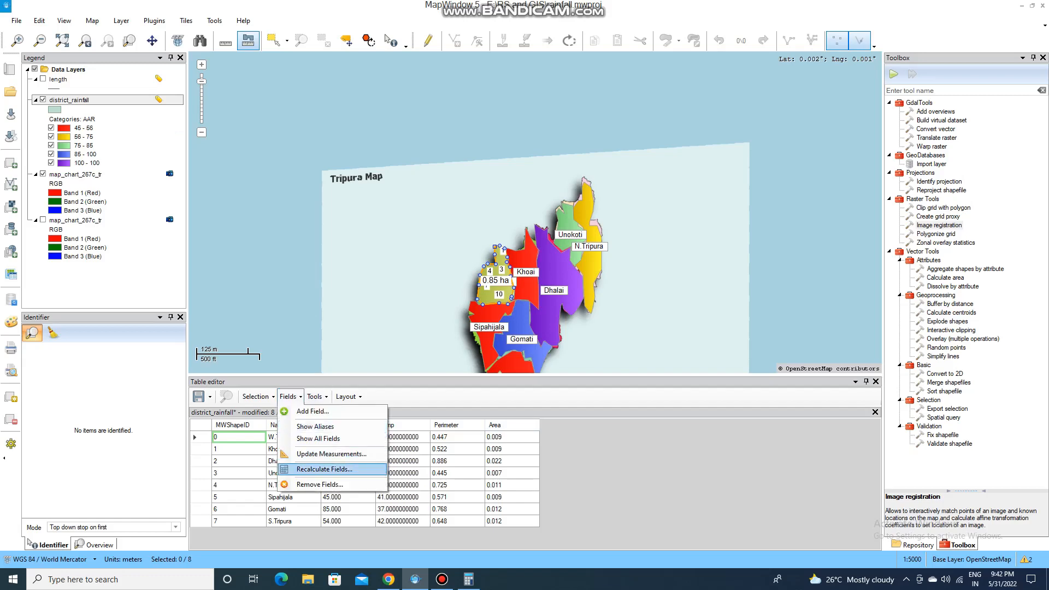
left_click(324, 469)
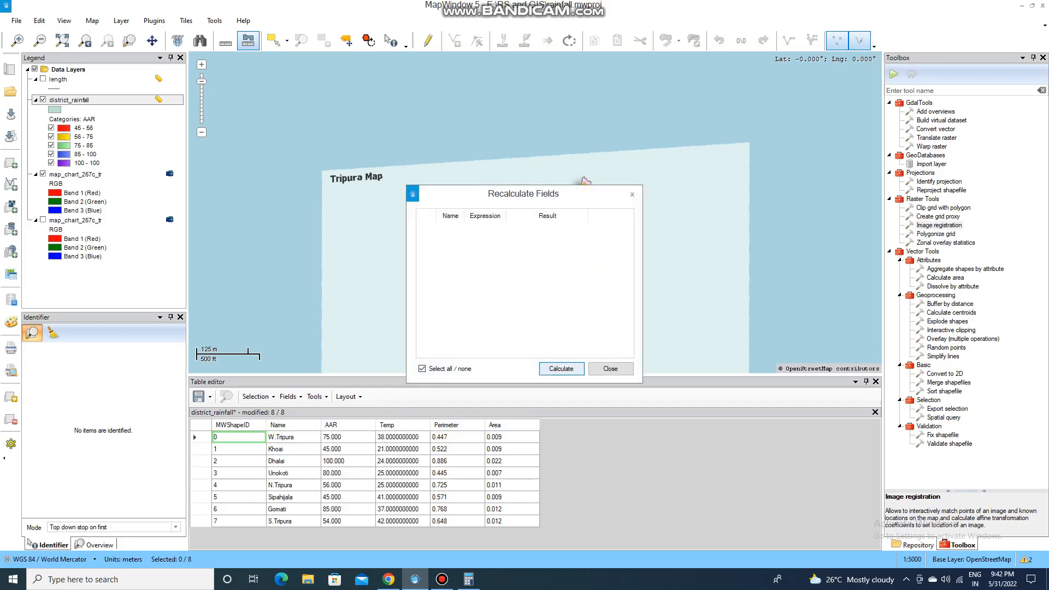
left_click(561, 368)
key("Return")
left_click(611, 369)
Update the measurements in the existing Perimeter field in Kilometers and the existing Area field in Square kilometers
left_click(289, 397)
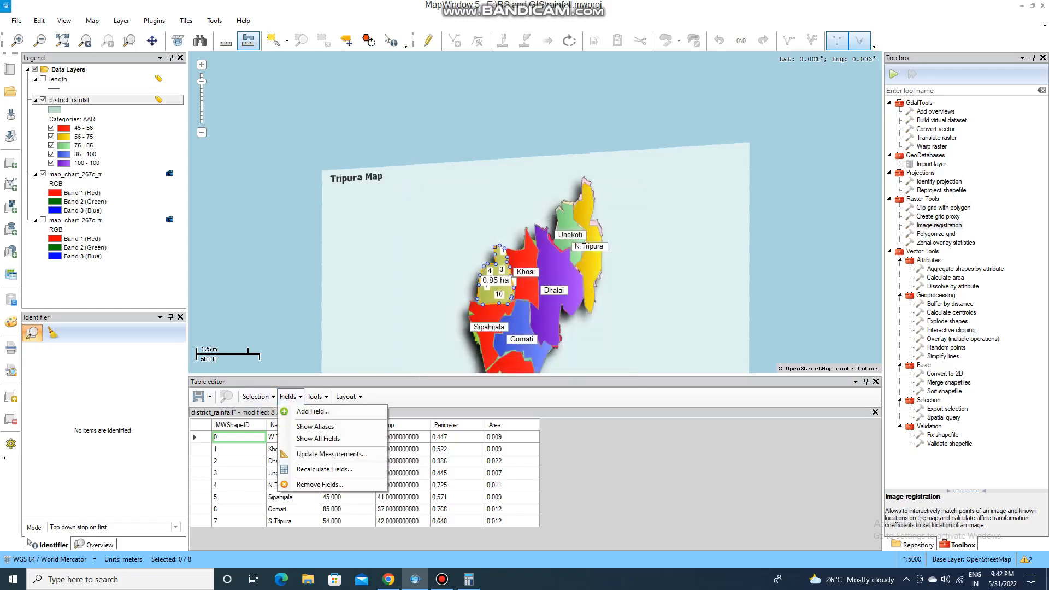
left_click(289, 397)
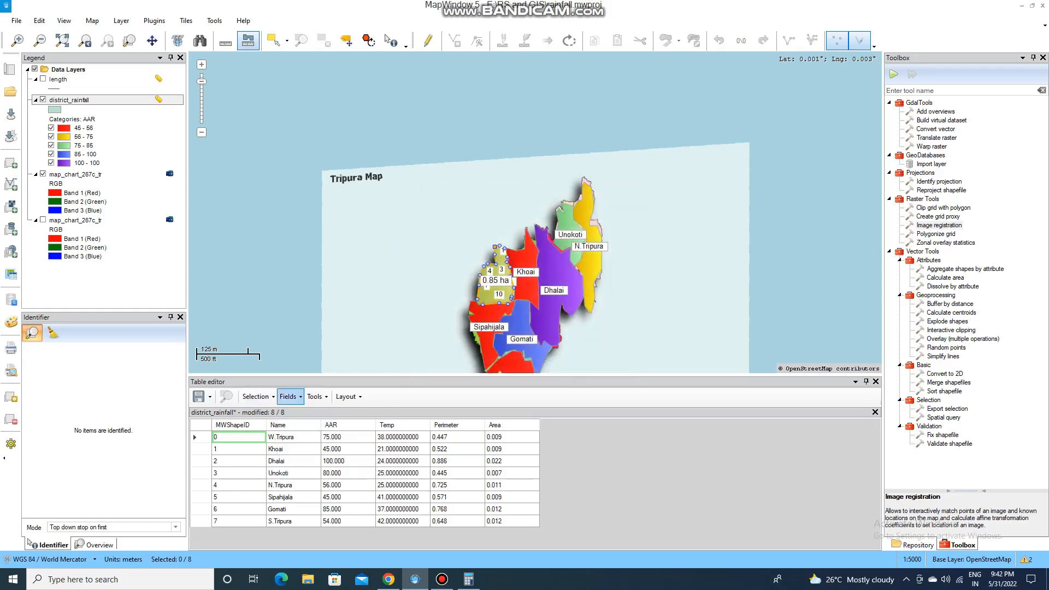
left_click(289, 397)
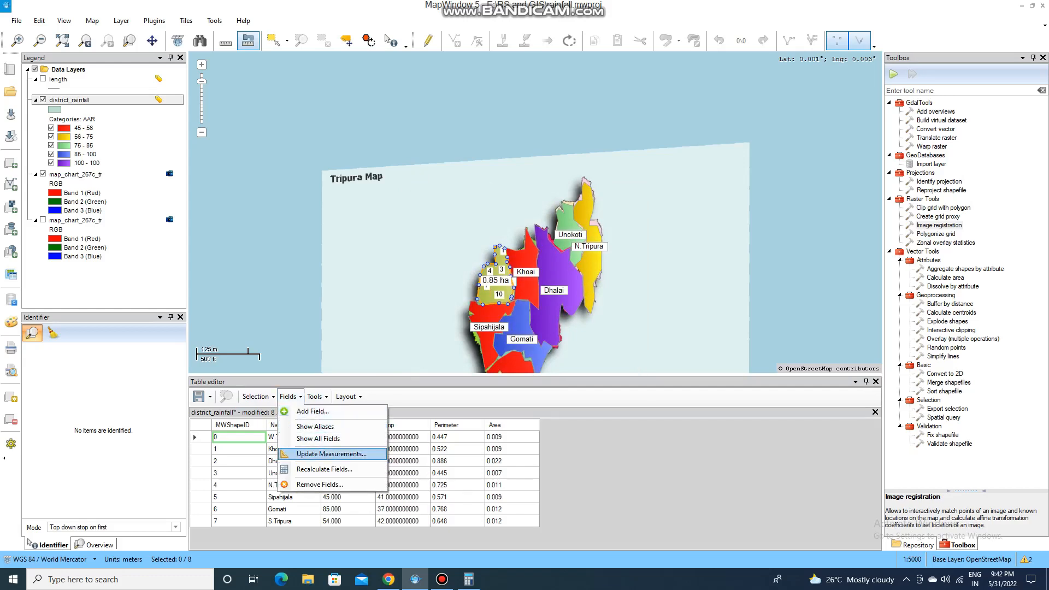
left_click(331, 454)
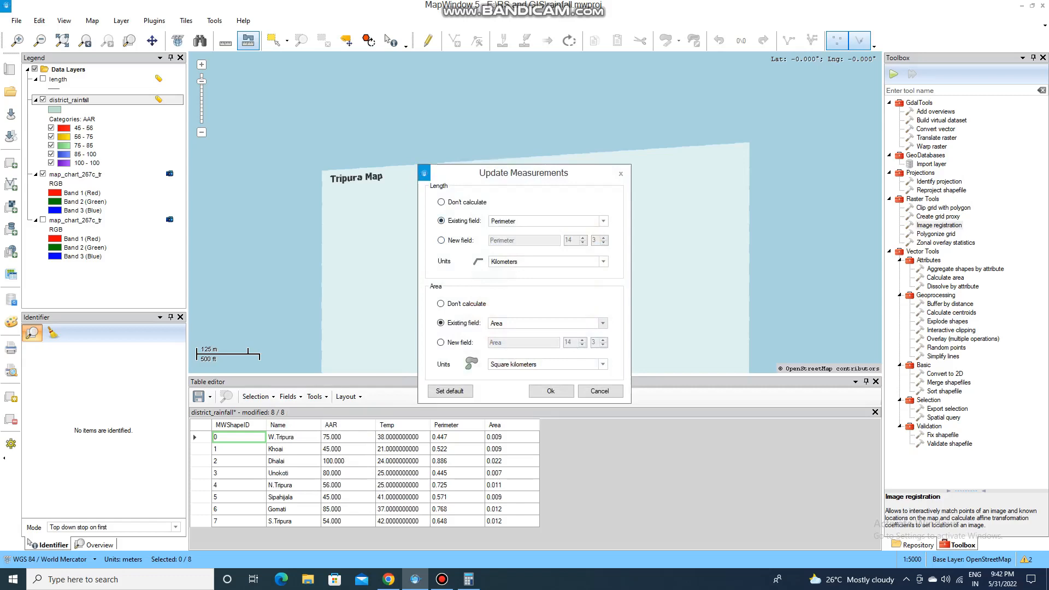
left_click(602, 364)
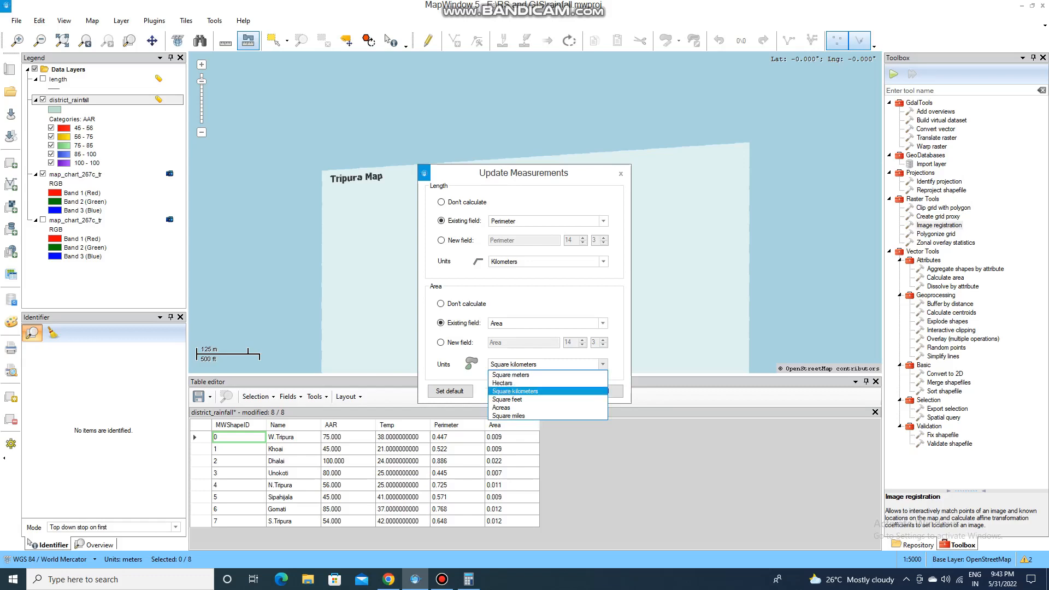
left_click(516, 391)
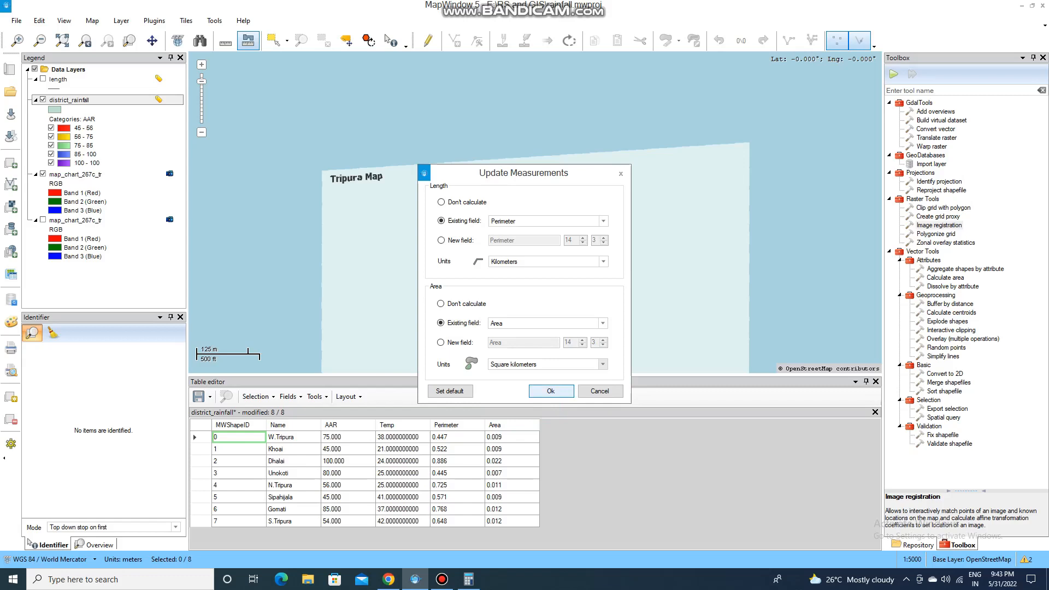
left_click(550, 392)
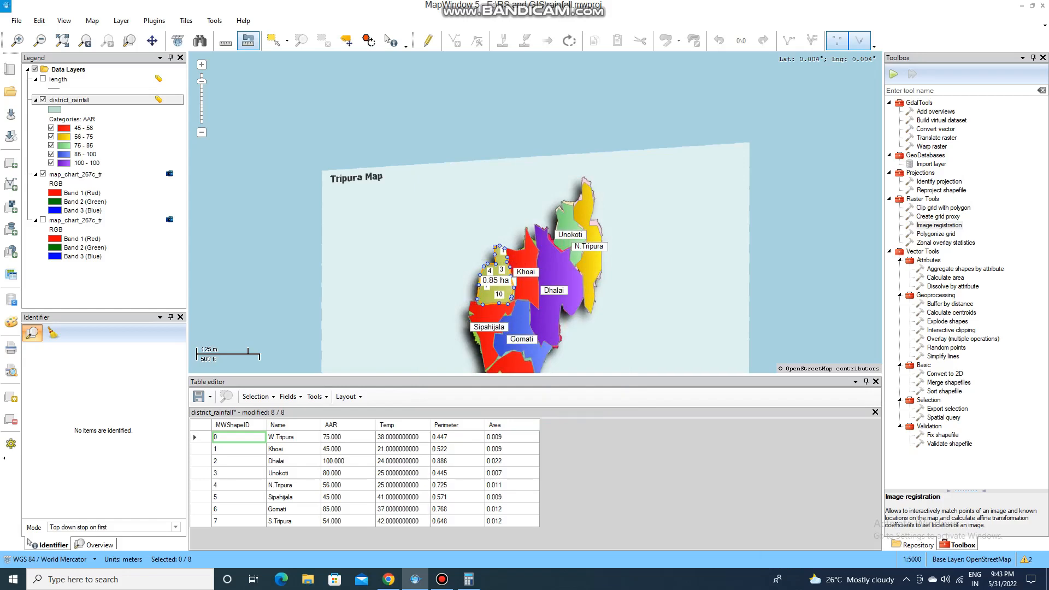
Identify the W.Tripura polygon on the map to read its attributes and select its record in the attribute table
left_click(286, 40)
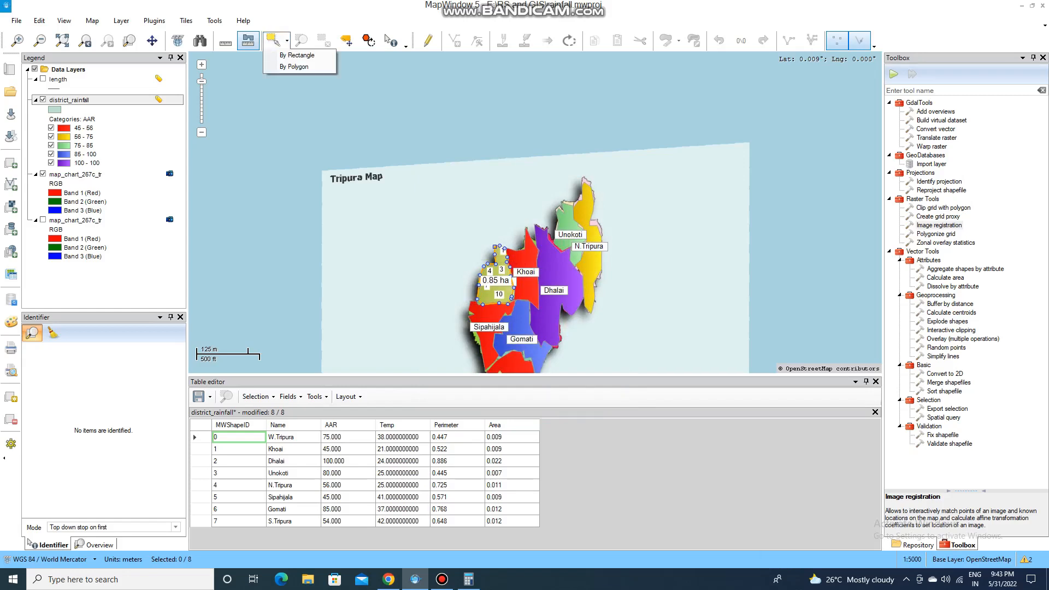
left_click(391, 41)
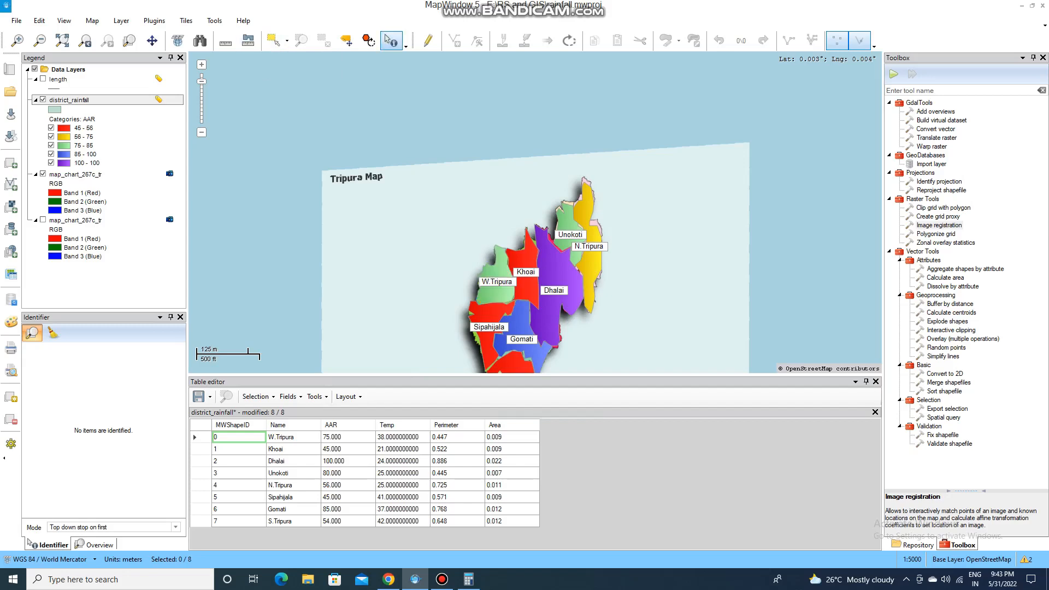
left_click(495, 295)
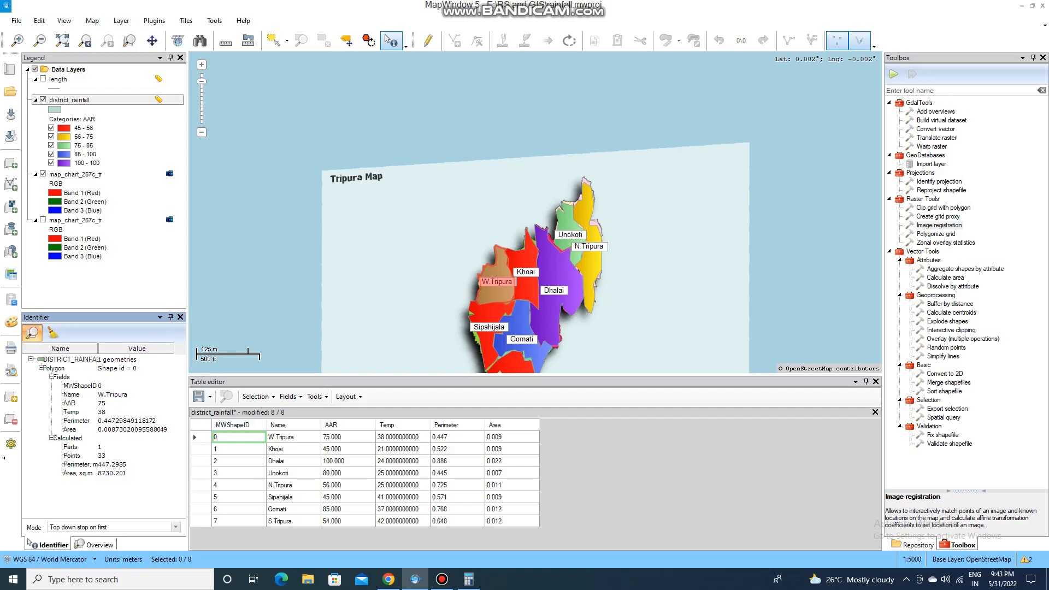
left_click(200, 437)
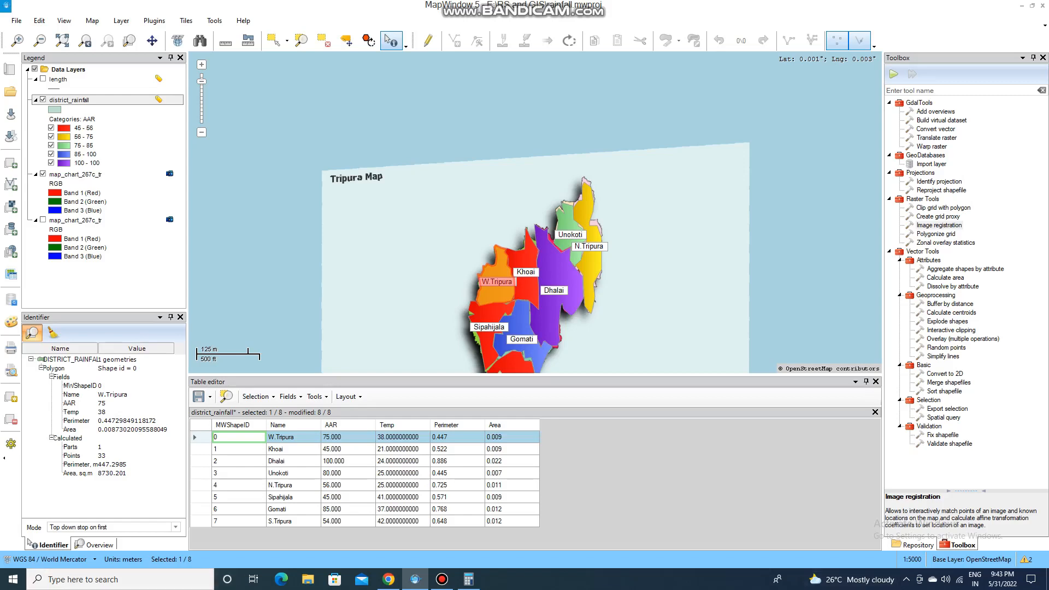
Switch to Calculator, clear the previous calculation, multiply 5000 by 0.009 and close Calculator
mouse_move(469, 579)
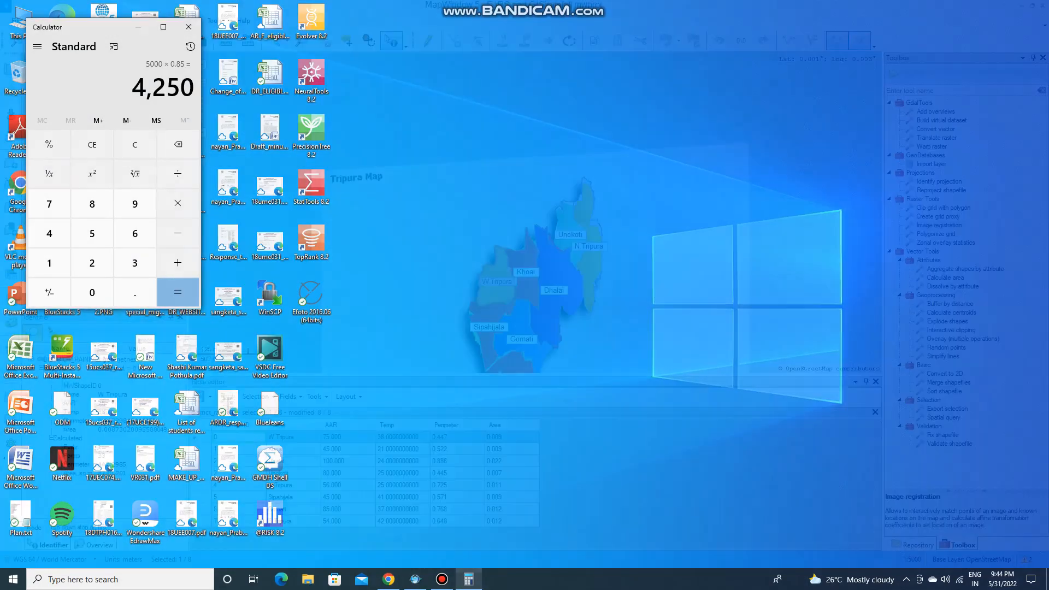
left_click(469, 532)
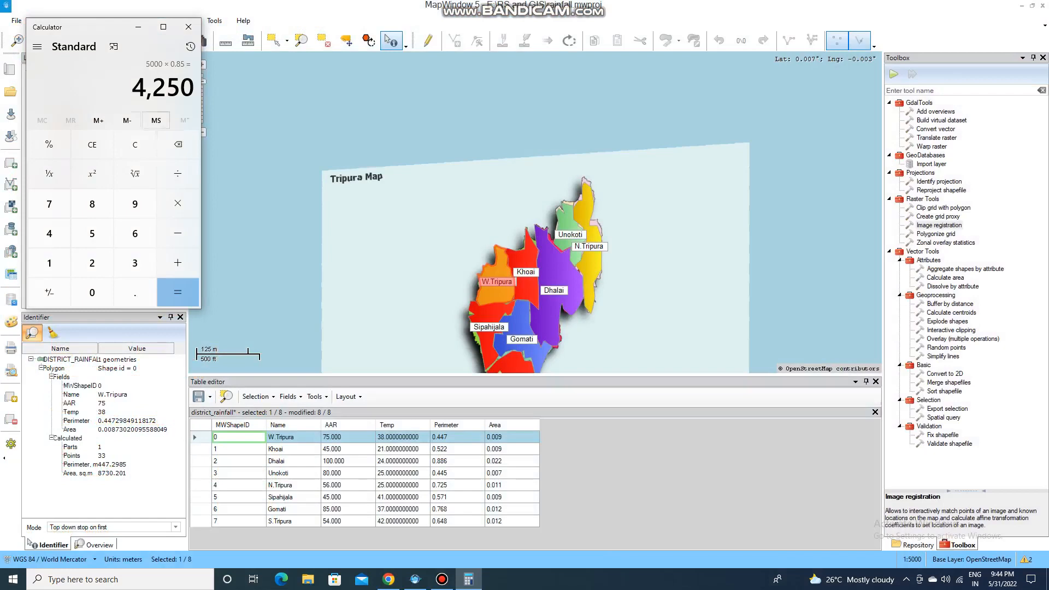
left_click(135, 144)
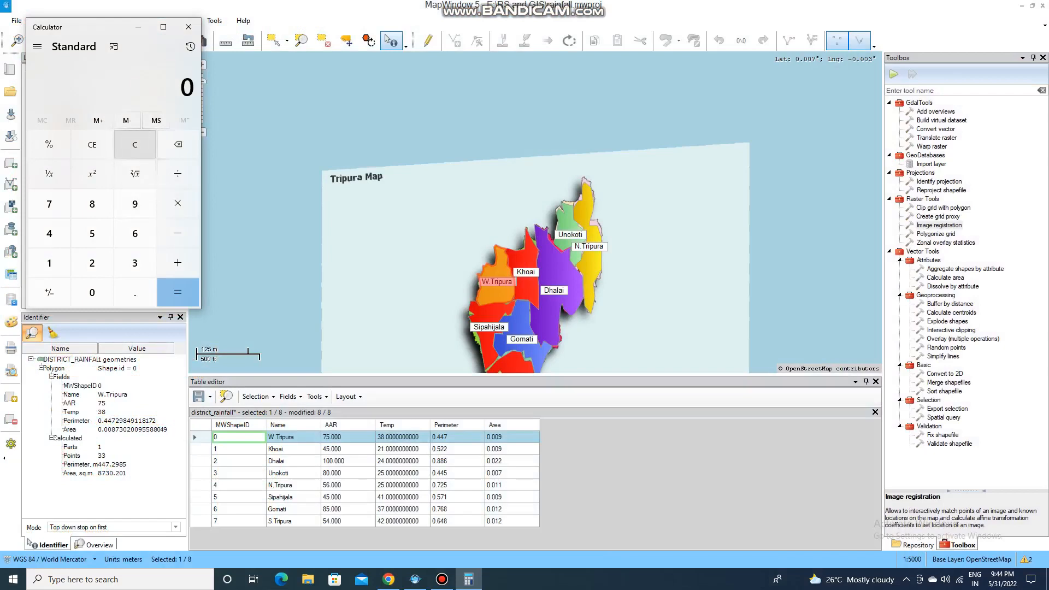
left_click(92, 233)
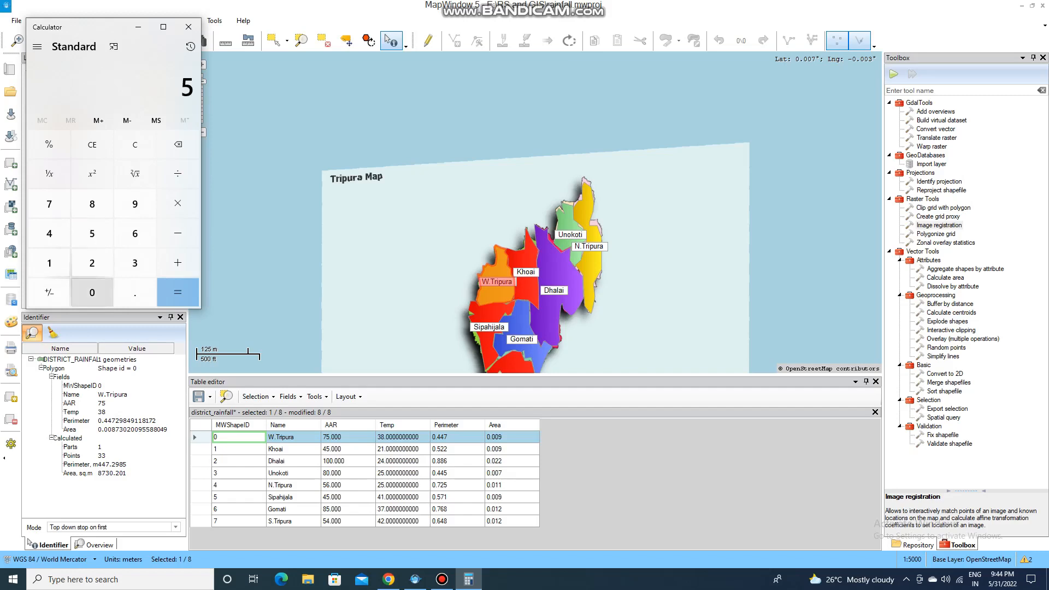
left_click(92, 292)
left_click(91, 293)
left_click(91, 292)
left_click(178, 203)
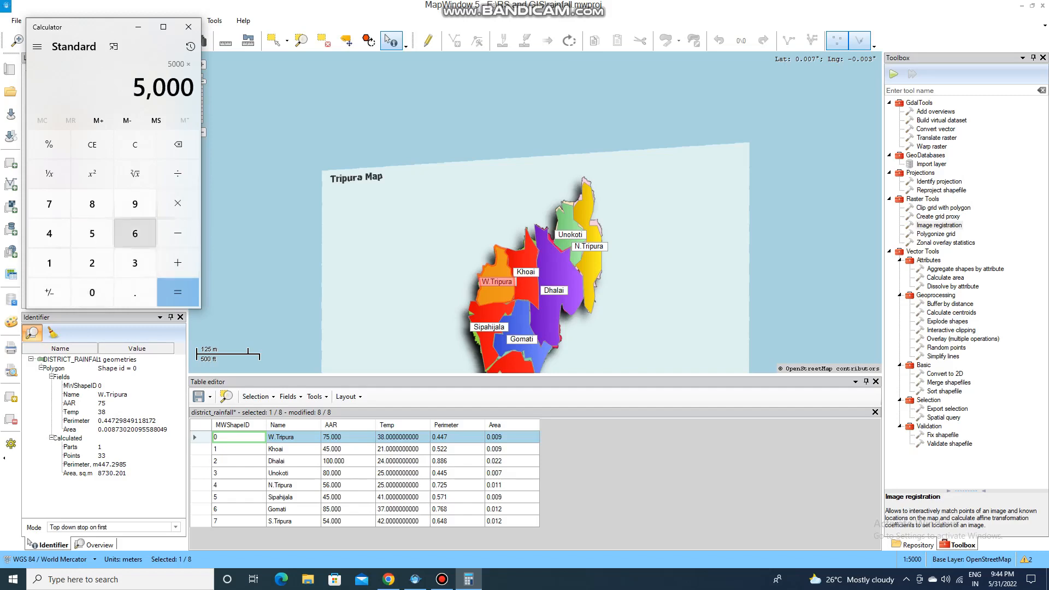
left_click(135, 293)
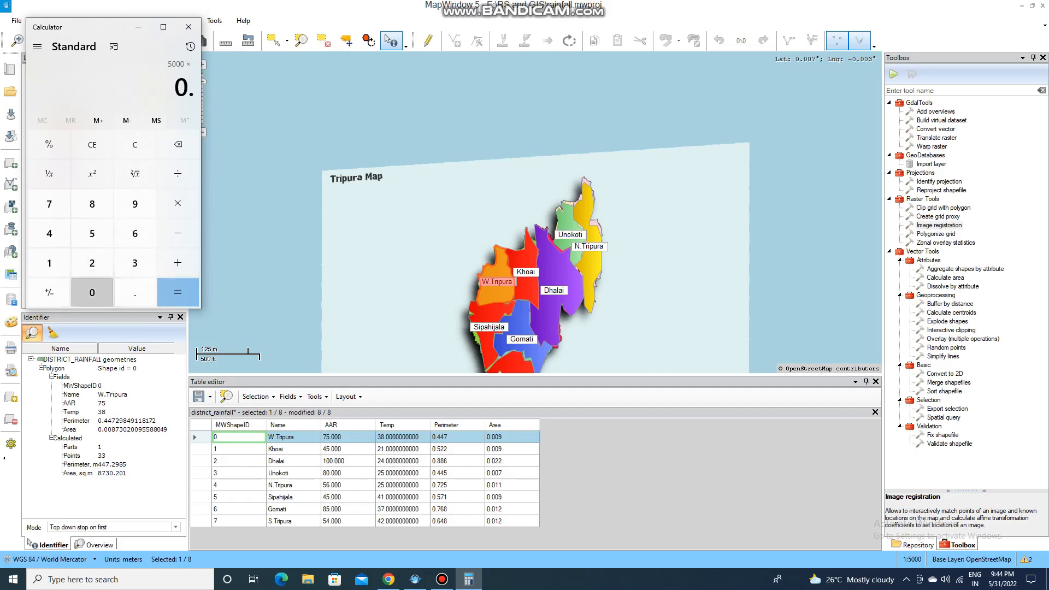
left_click(91, 292)
left_click(92, 292)
left_click(135, 204)
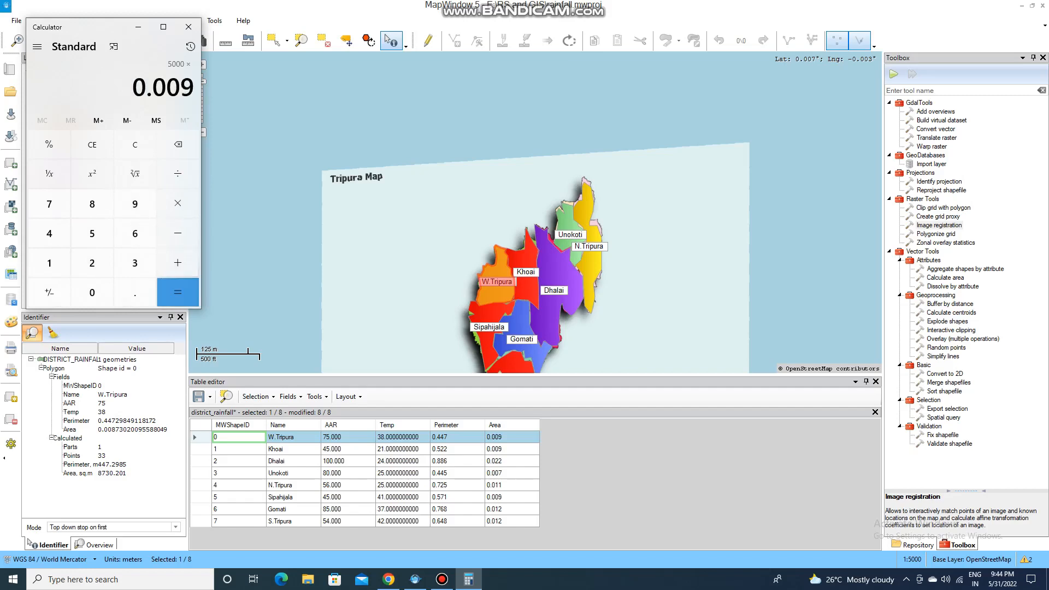
left_click(178, 293)
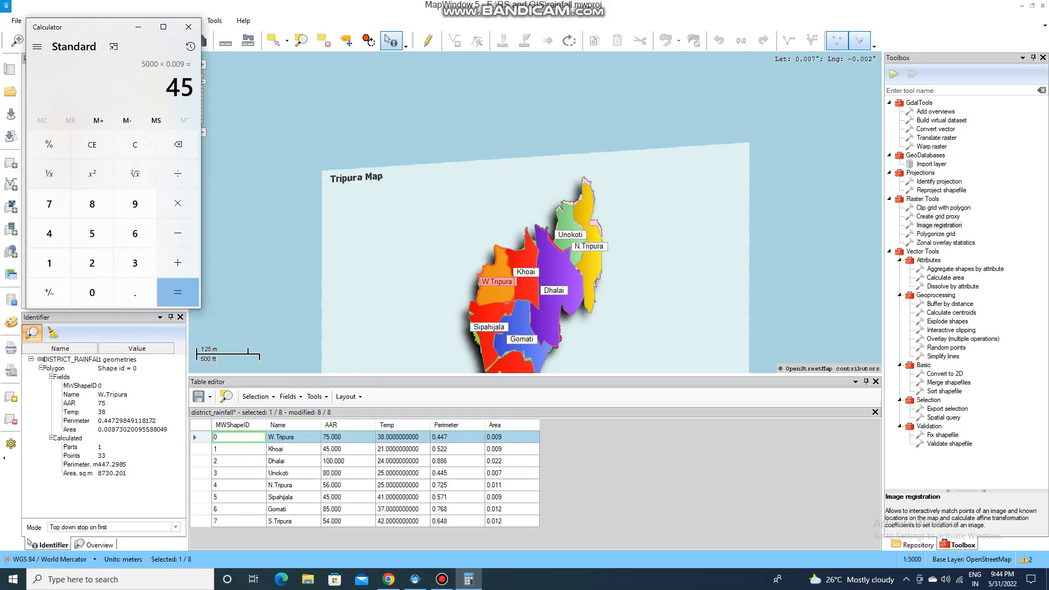
left_click(188, 27)
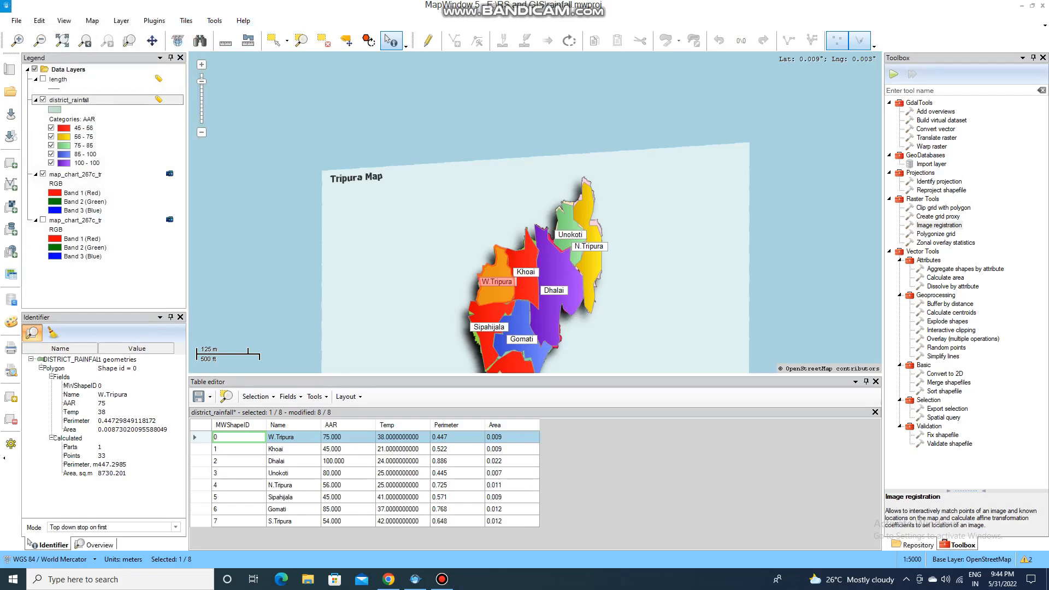
Start the Image registration tool and load map_chart_267c_tr.tif as the image to register
double_click(939, 225)
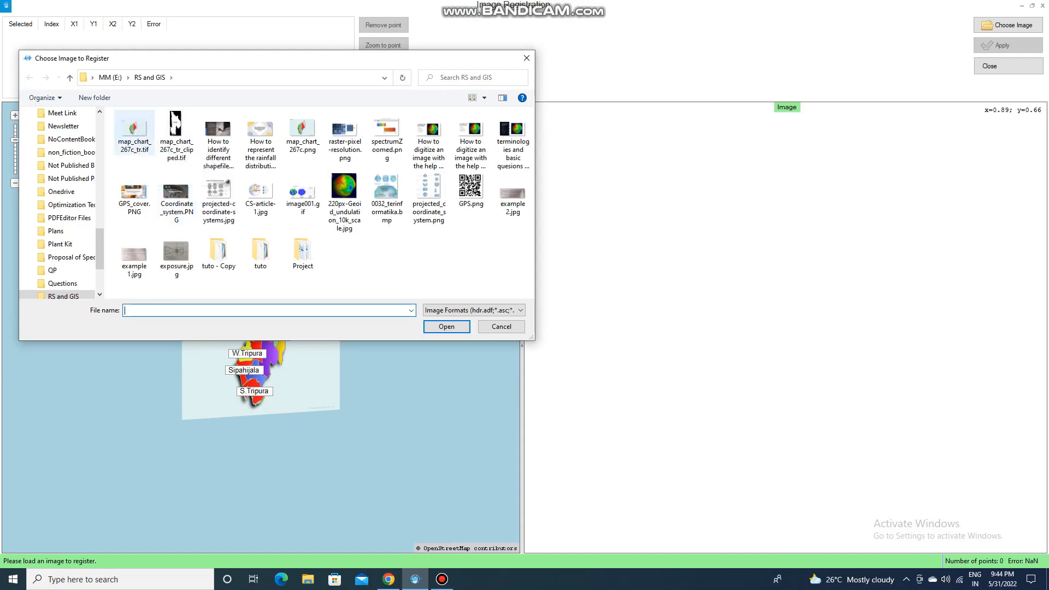
left_click(134, 133)
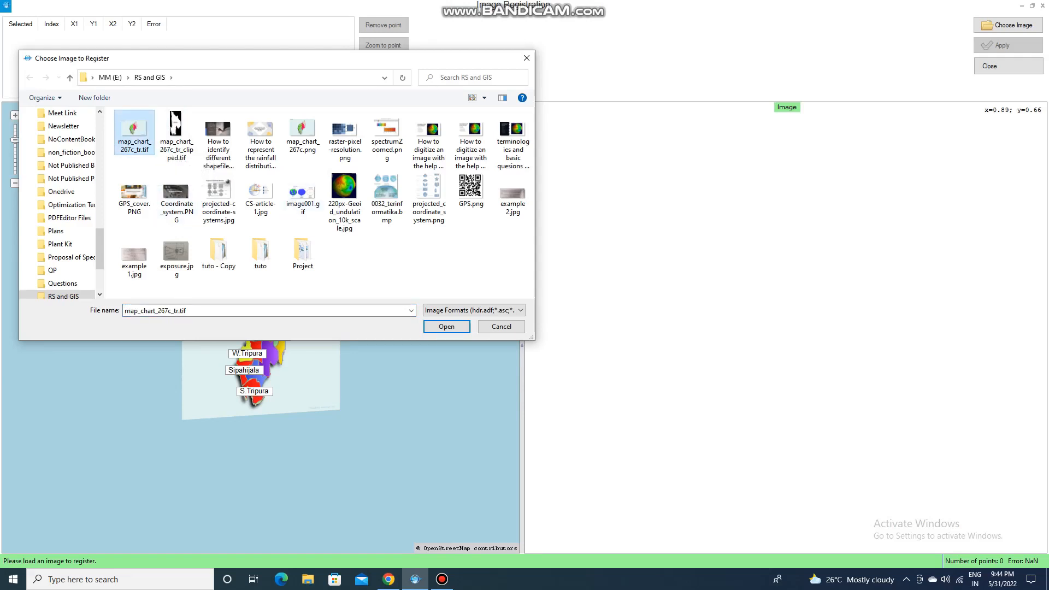
left_click(447, 327)
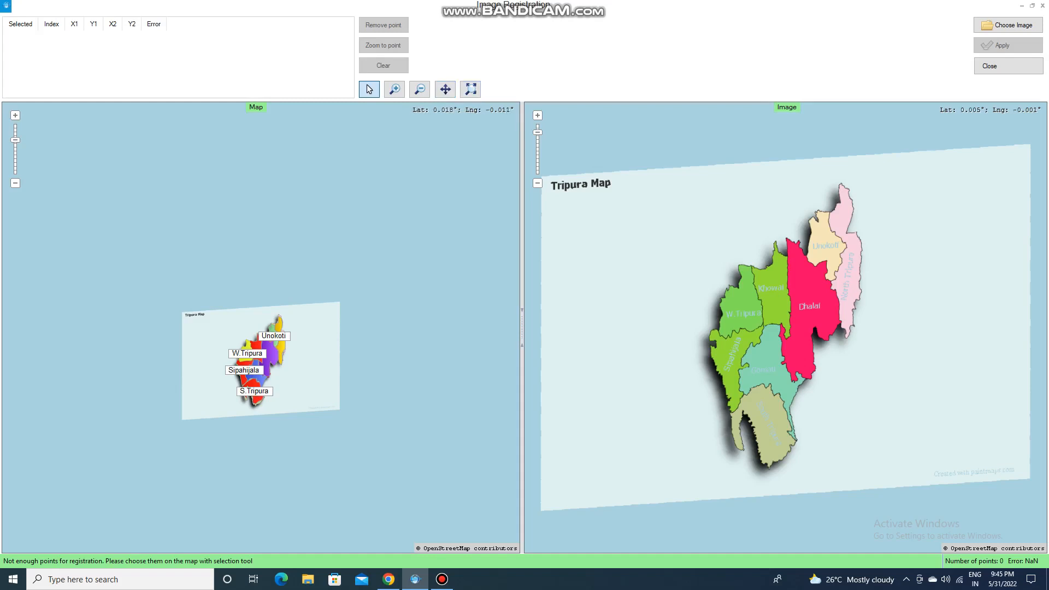
Add matching control points in W.Tripura and Khoai between the map and the image
left_click(16, 115)
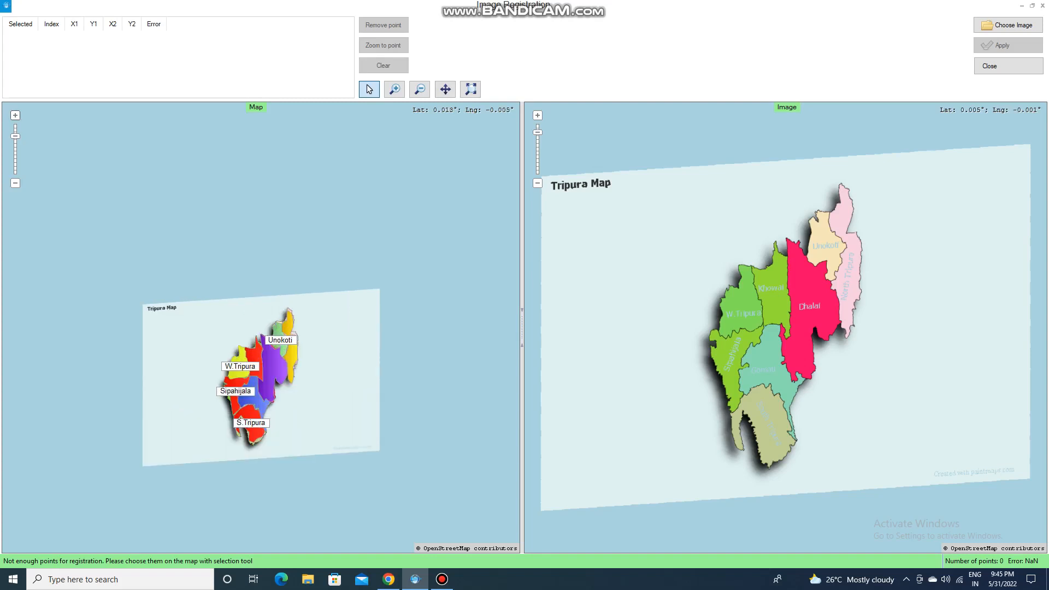
left_click(15, 115)
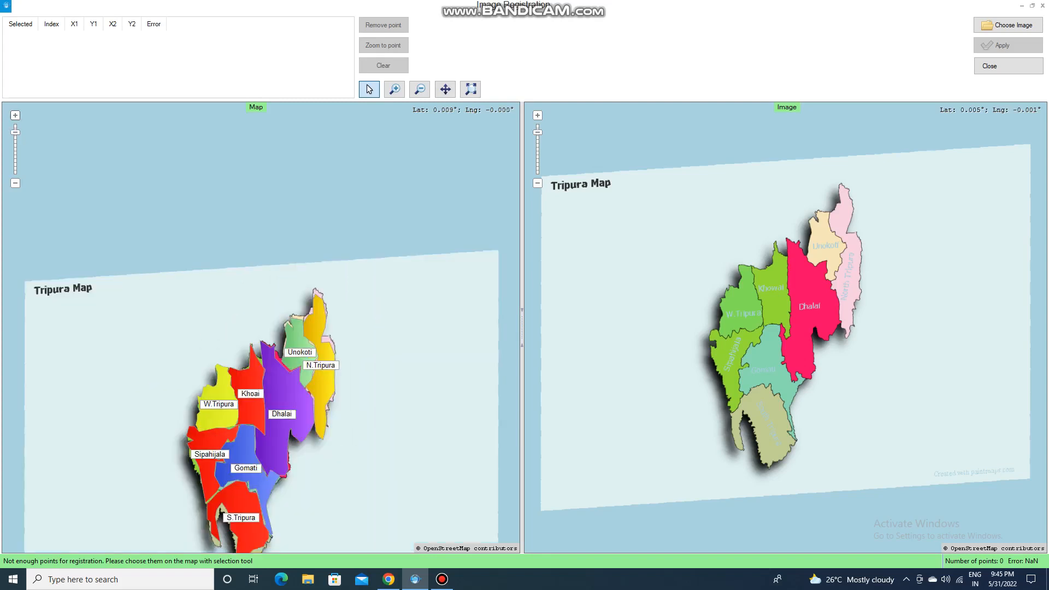
left_click(446, 89)
left_click_drag(381, 319, 395, 245)
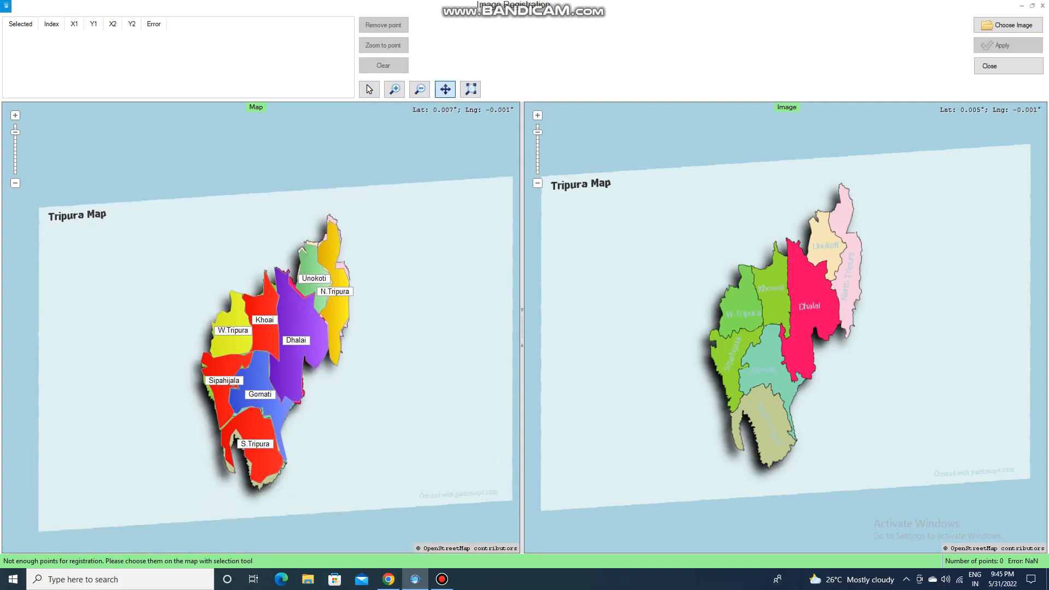
left_click(15, 115)
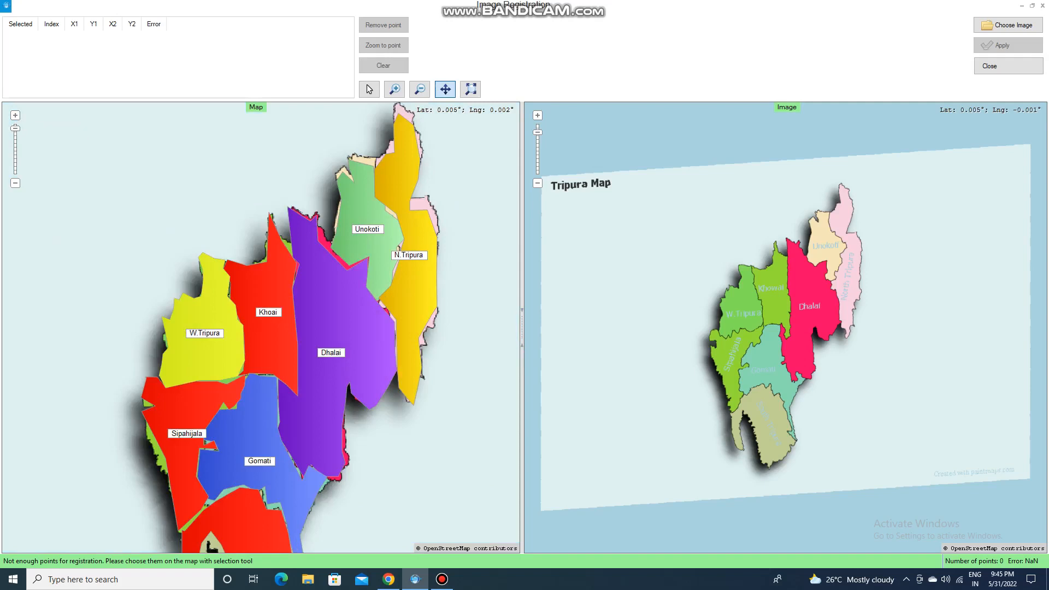
left_click(15, 183)
scroll(53, 170, "up", 1)
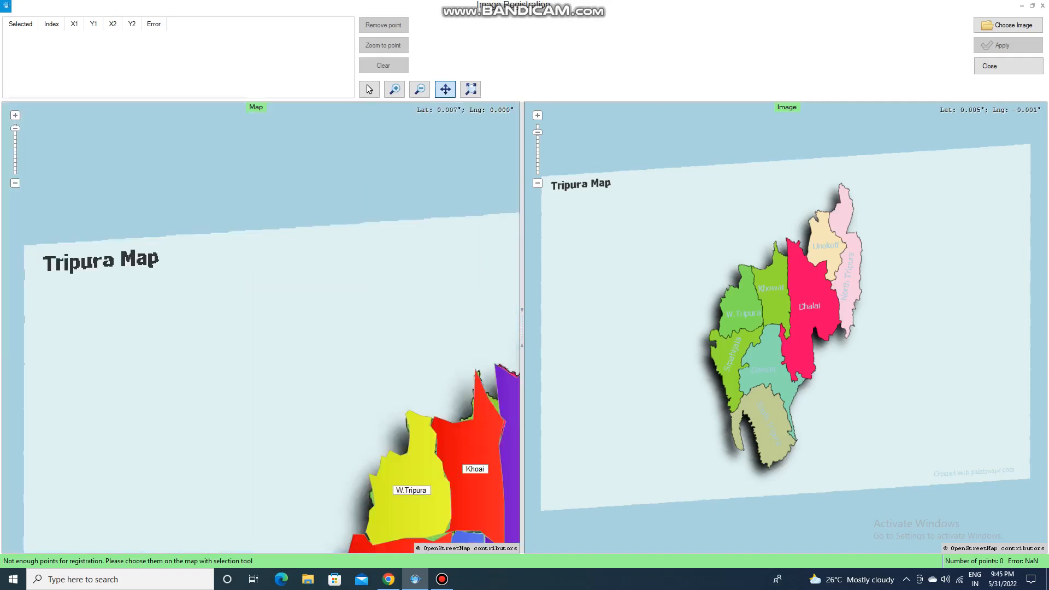
scroll(54, 170, "down", 1)
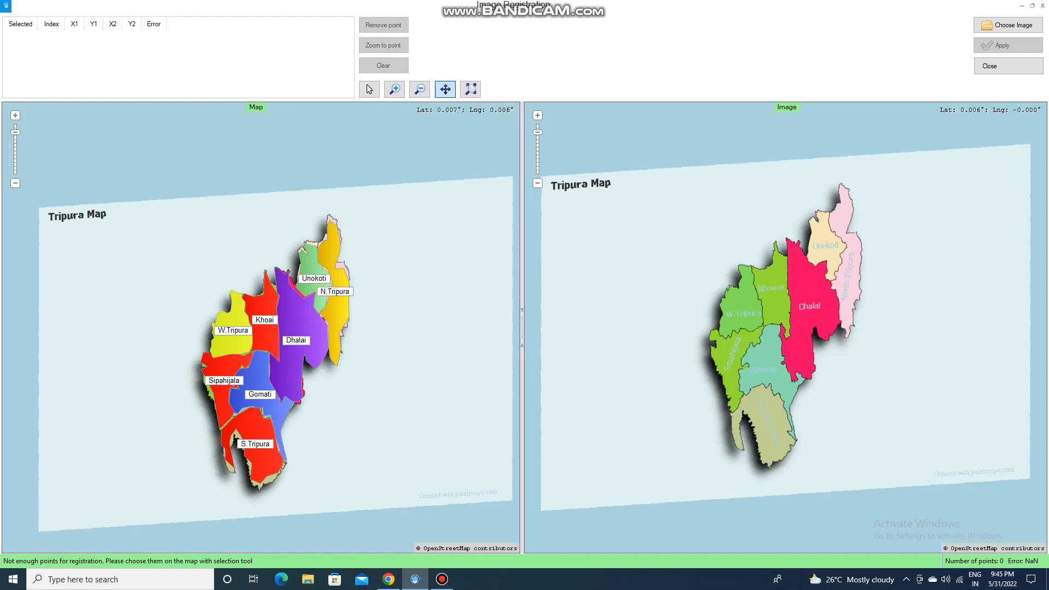
left_click(369, 90)
left_click(442, 579)
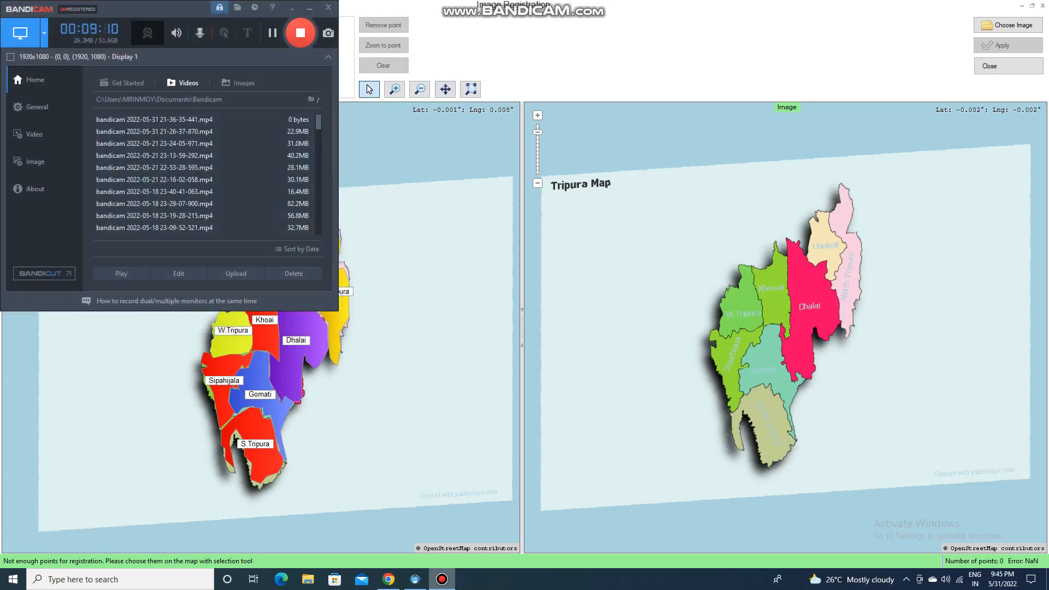
left_click(442, 579)
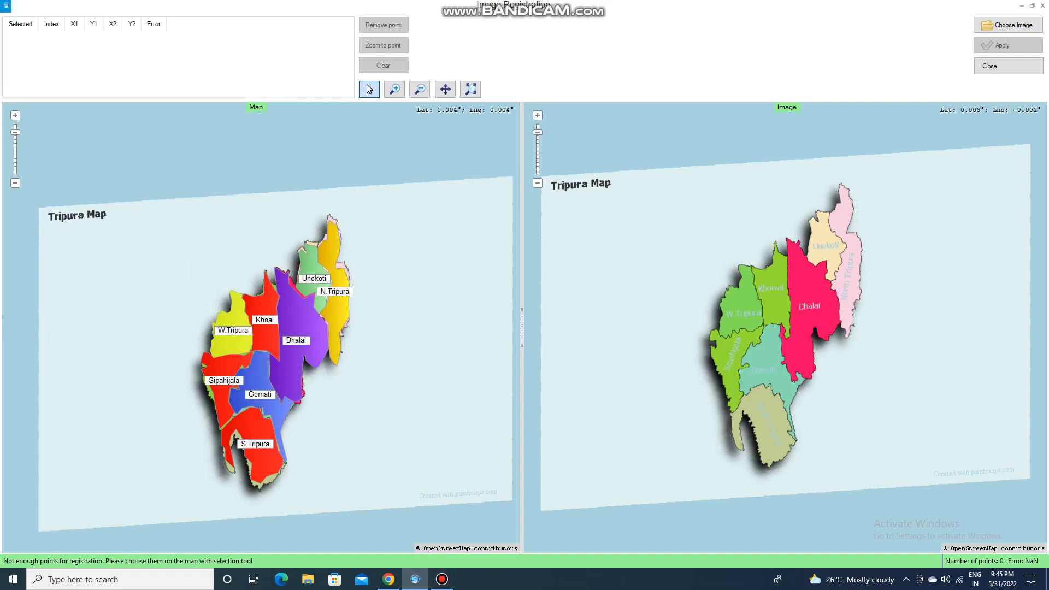
left_click(227, 330)
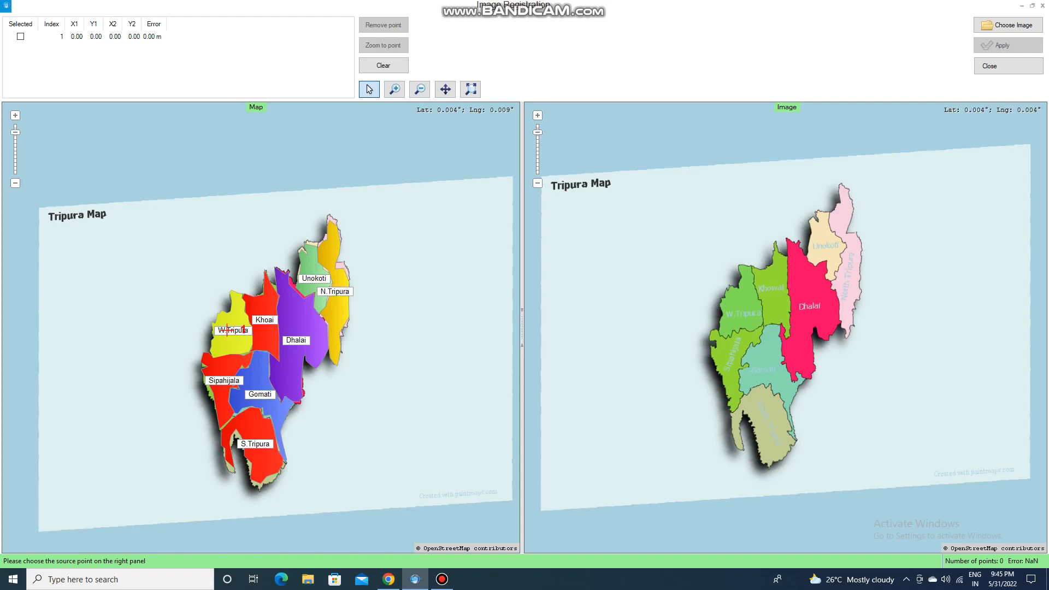
left_click(738, 306)
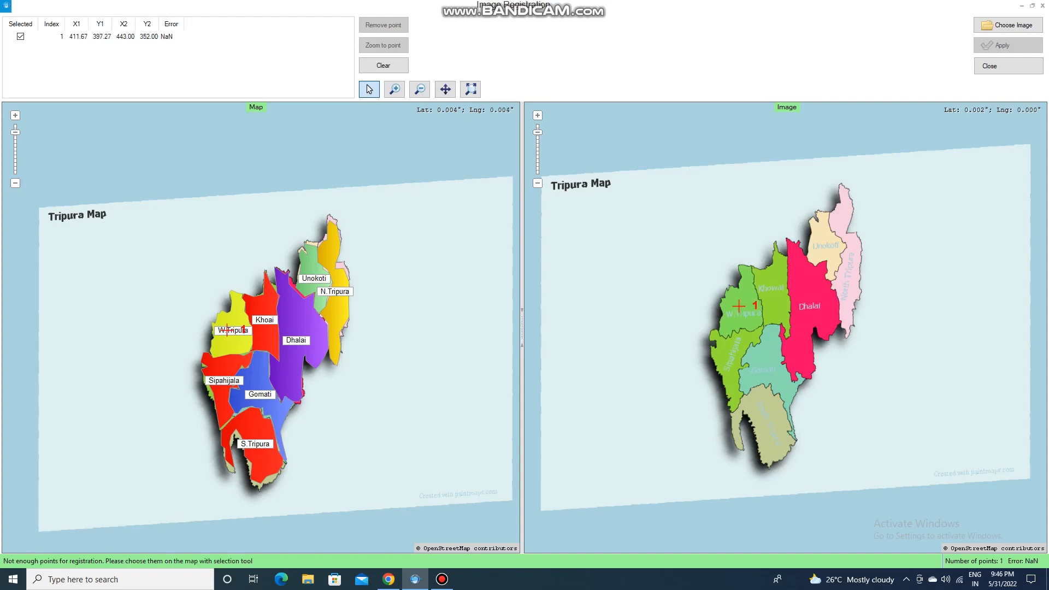
left_click(264, 320)
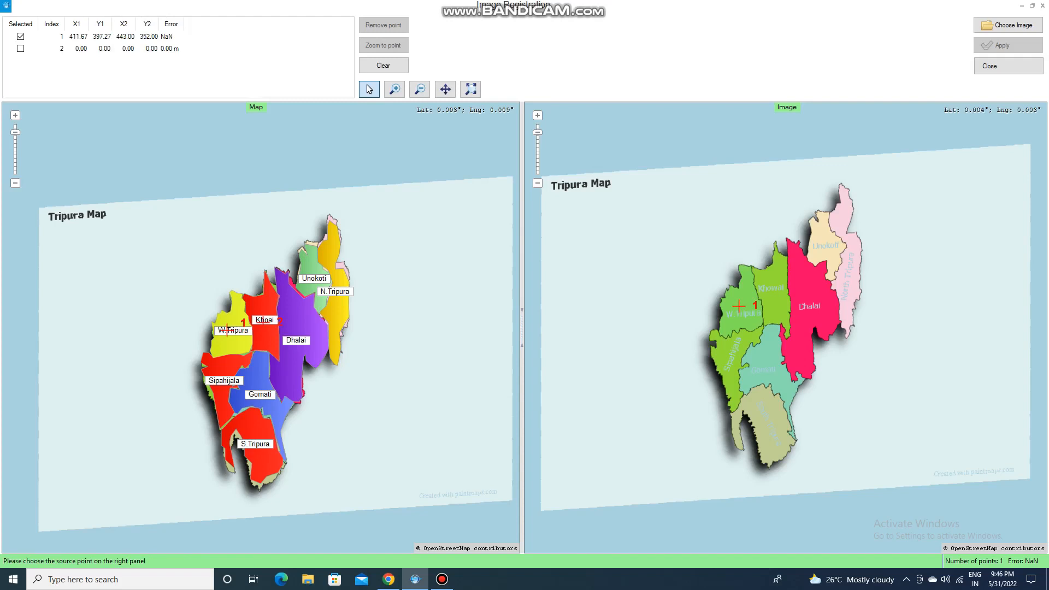
left_click(771, 291)
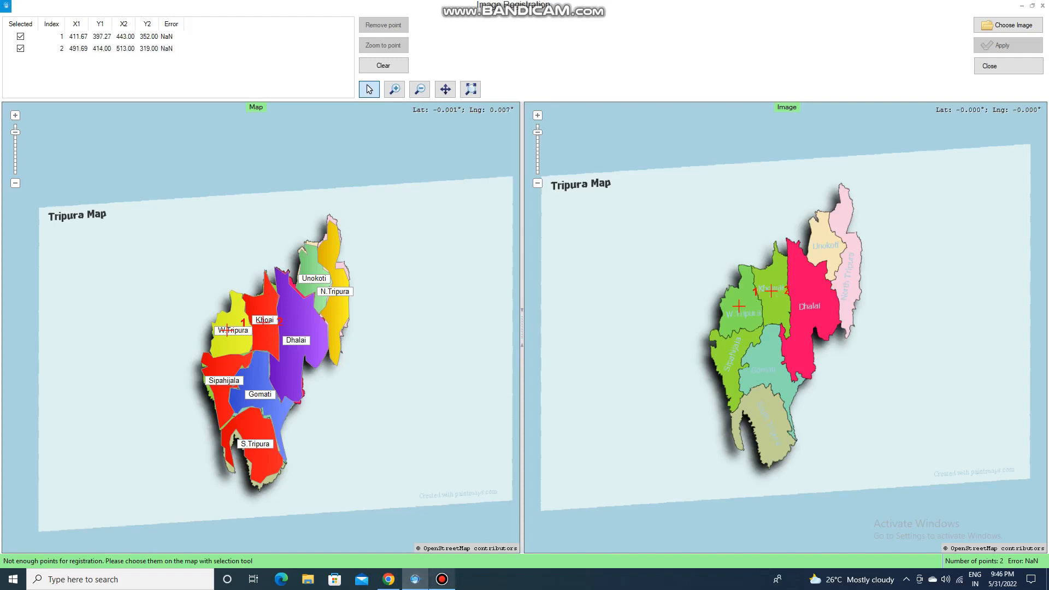
Add matching control points in Dhalai, Unokoti and the northern part of N.Tripura on the map and the image
mouse_move(442, 580)
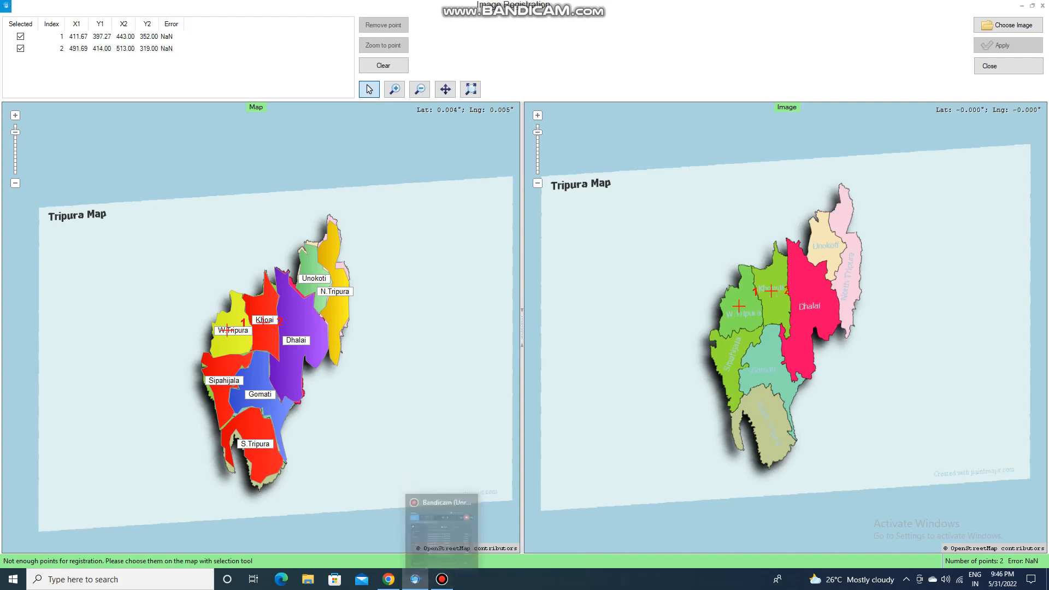
left_click(298, 329)
left_click(814, 305)
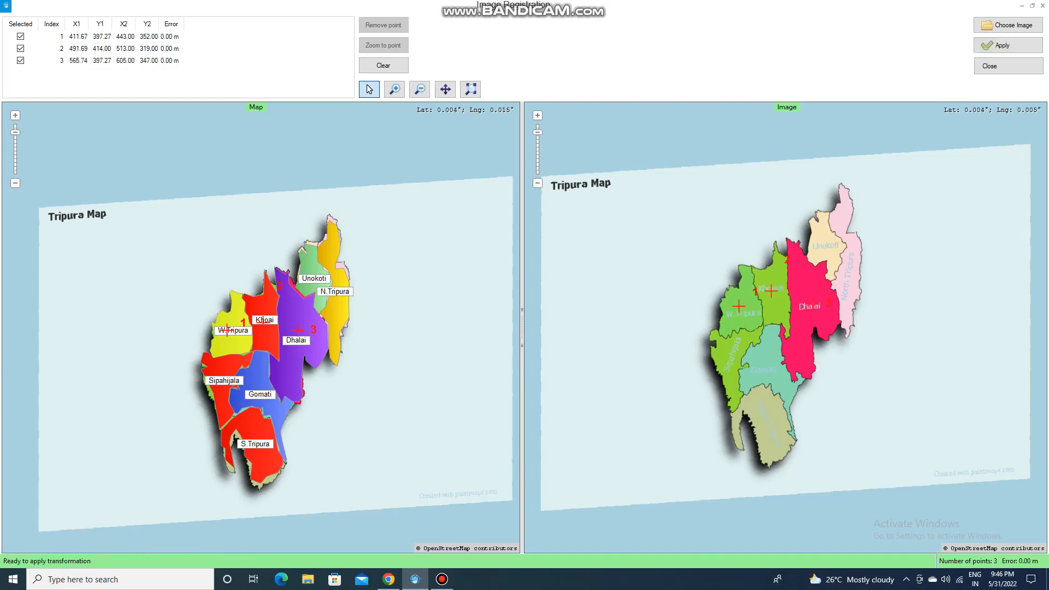
left_click(312, 281)
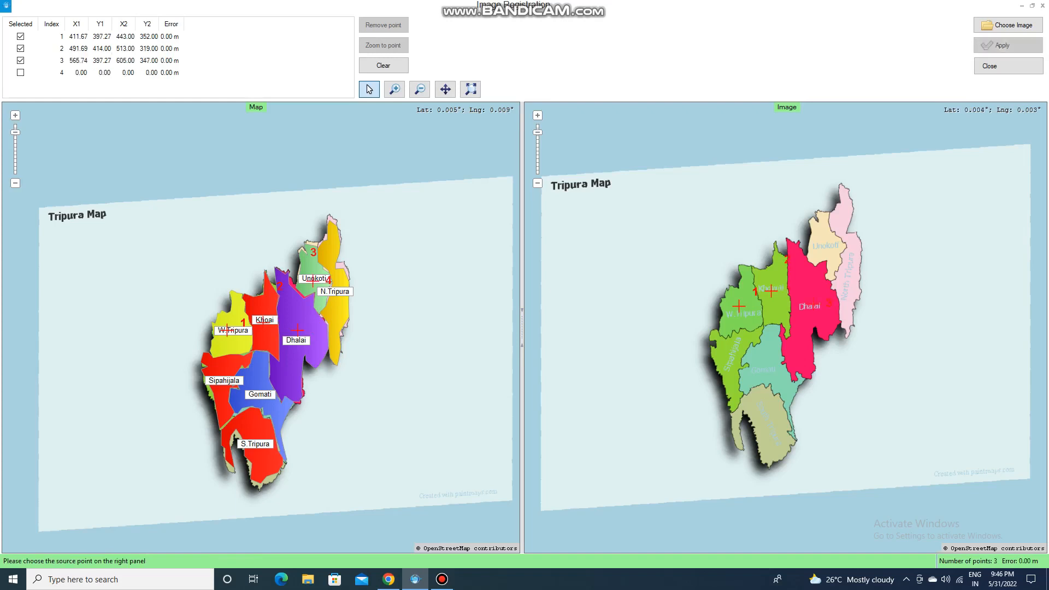
left_click(826, 248)
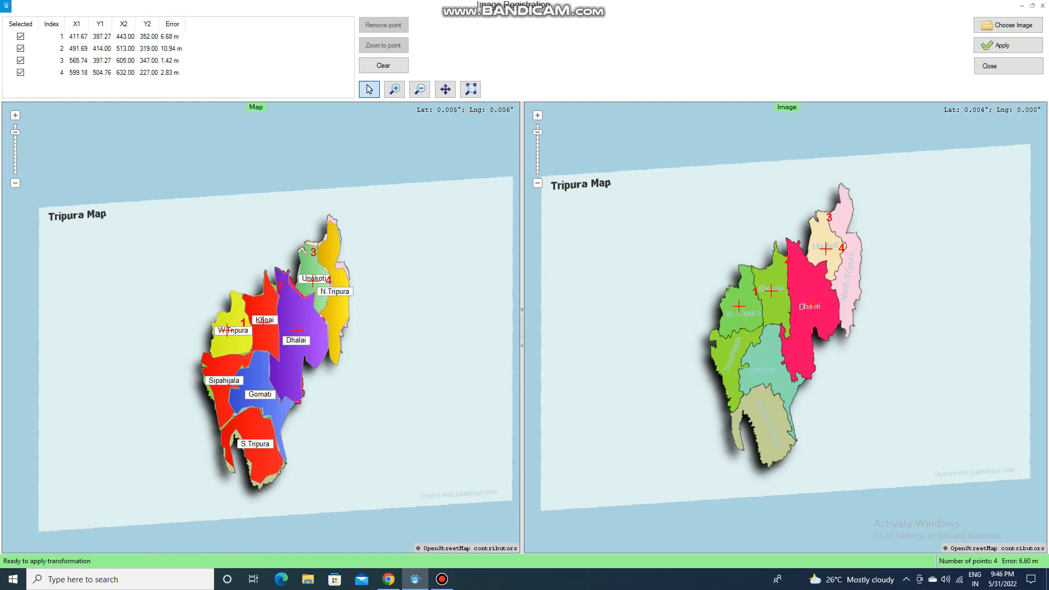
left_click(328, 249)
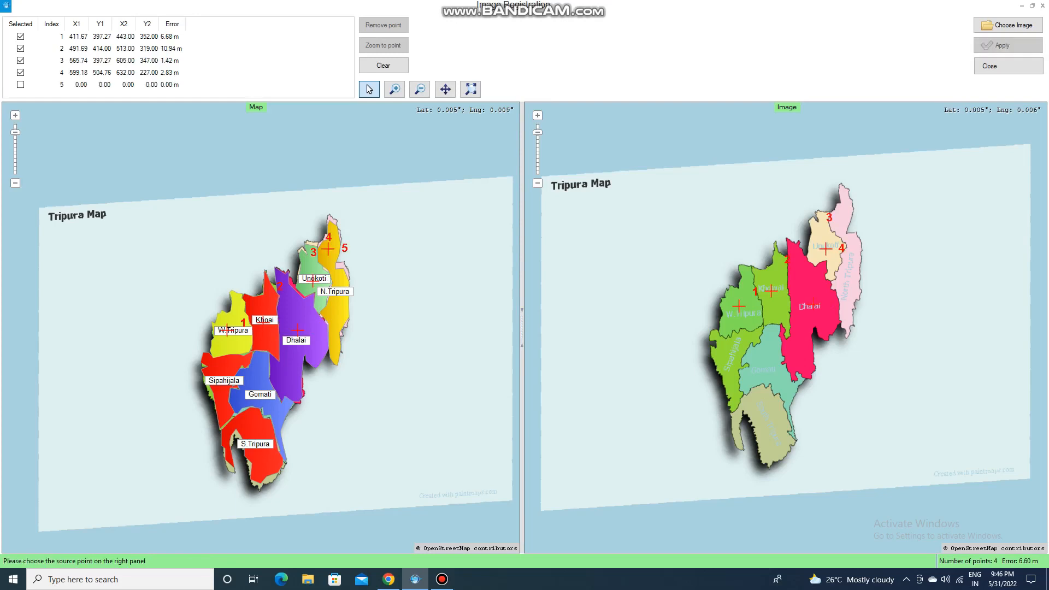
left_click(841, 218)
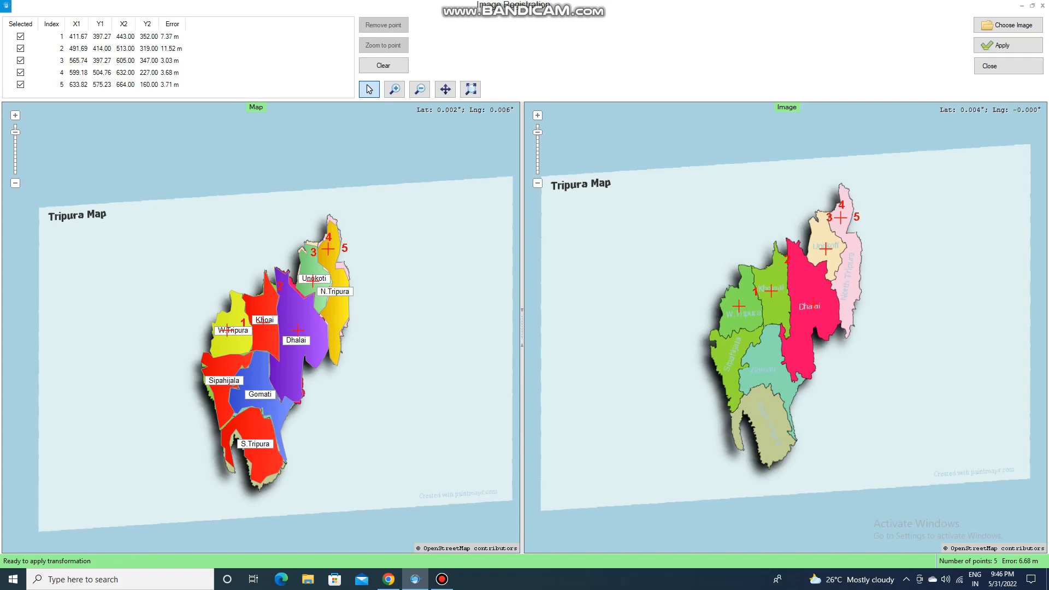
Add matching control points in Sipahijala, Gomati and S.Tripura on both the map and the image
left_click(234, 385)
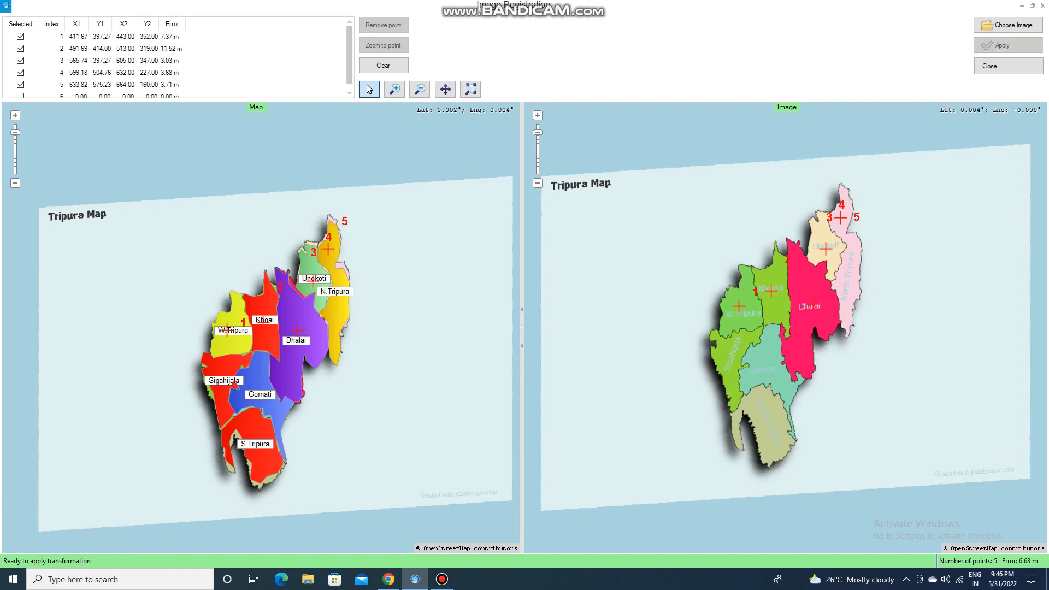
left_click(727, 362)
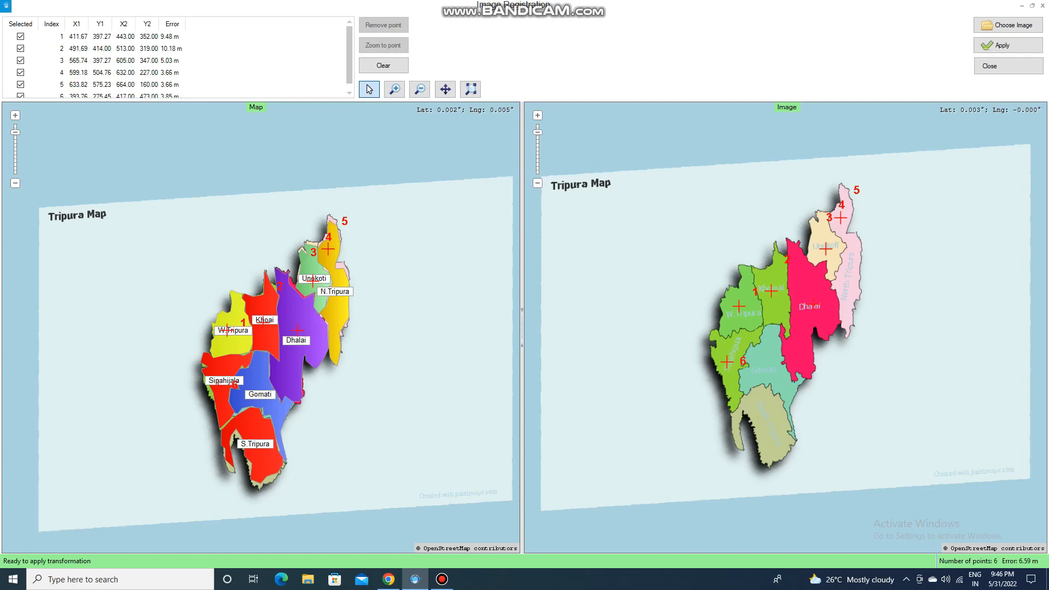
left_click(261, 393)
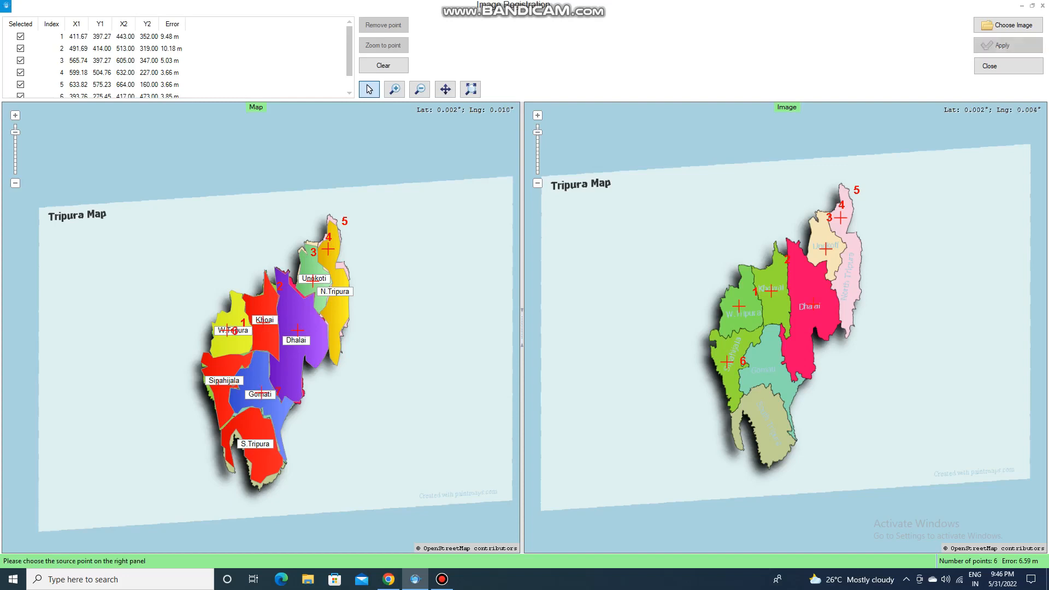
left_click(769, 366)
left_click(267, 437)
left_click(767, 418)
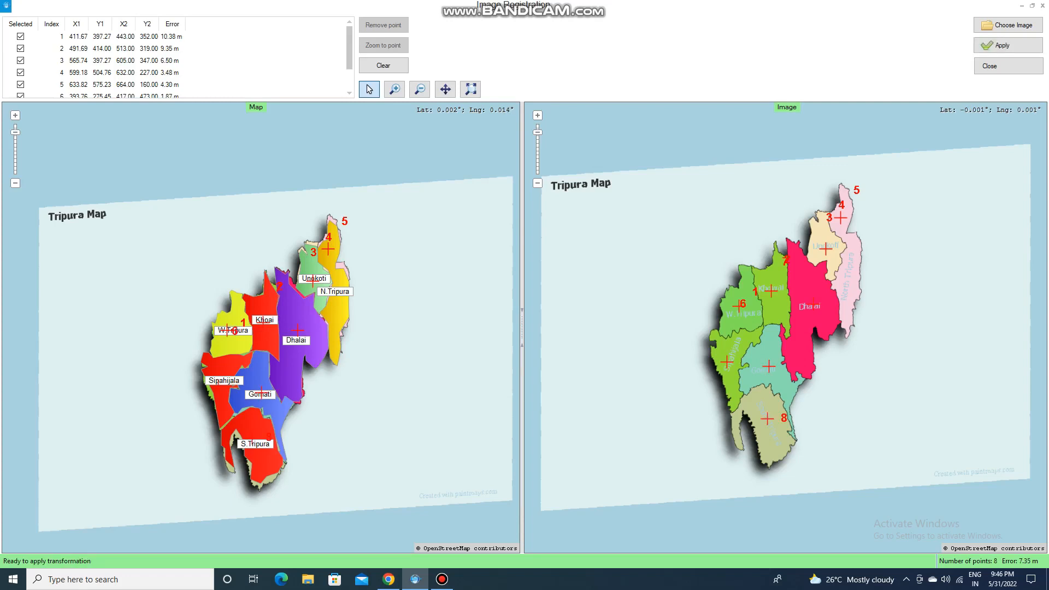
left_click(442, 580)
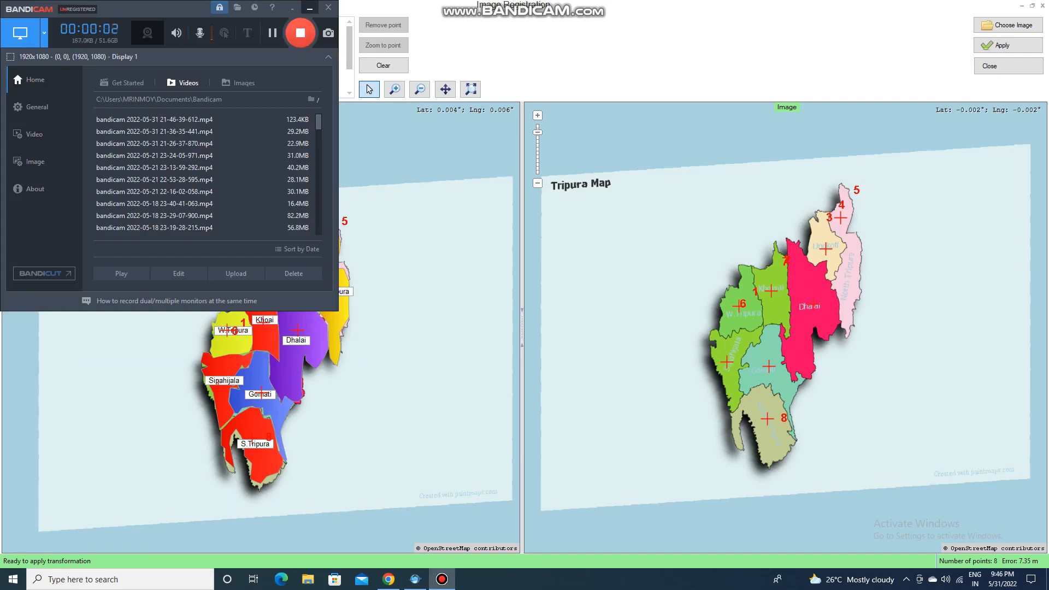
left_click(310, 8)
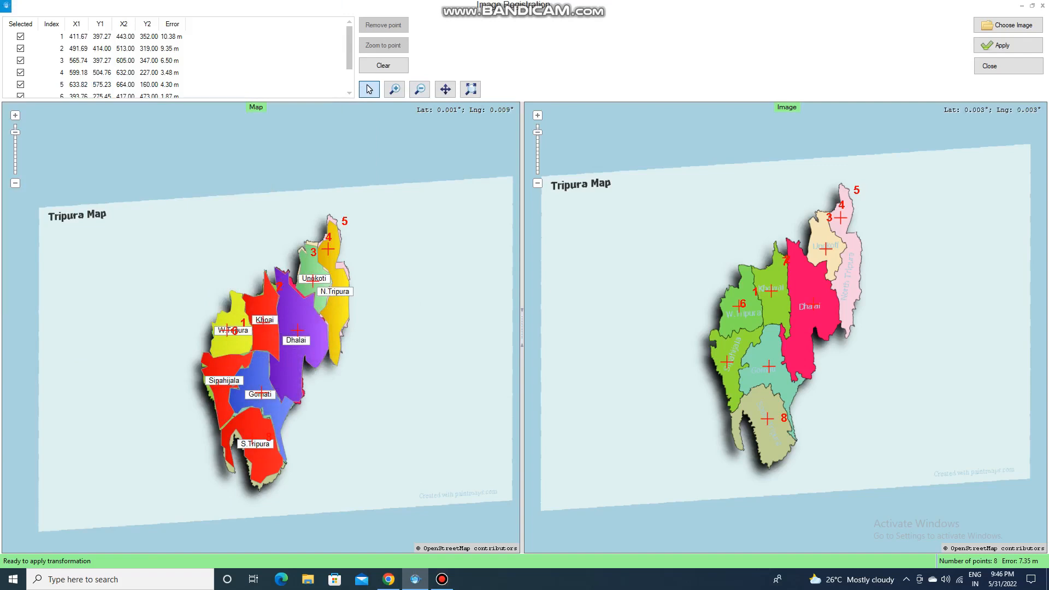
Apply the registration transformation to the image and close Image Registration
left_click(1008, 45)
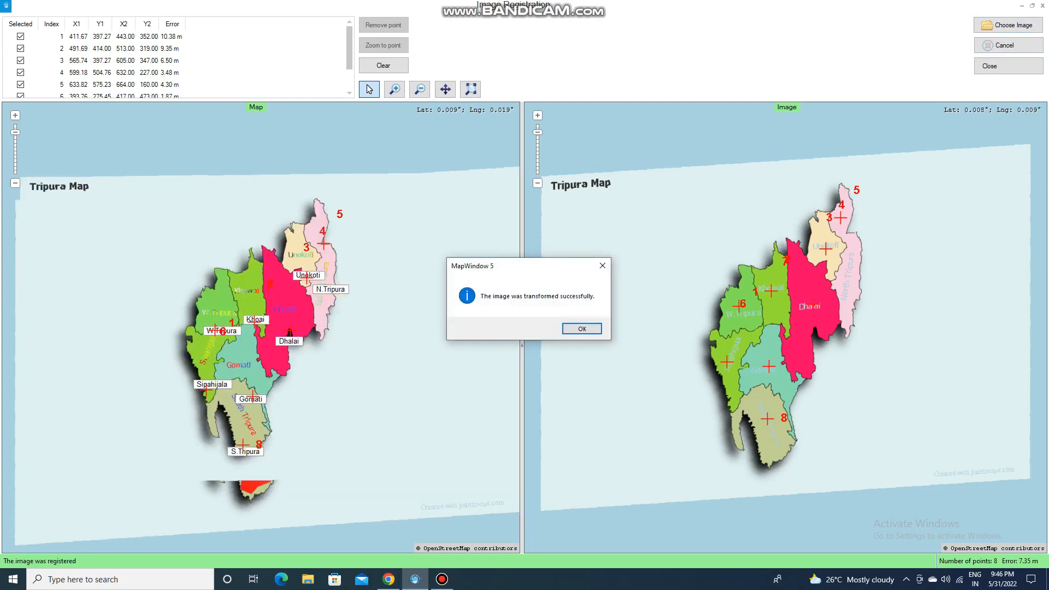
key("Return")
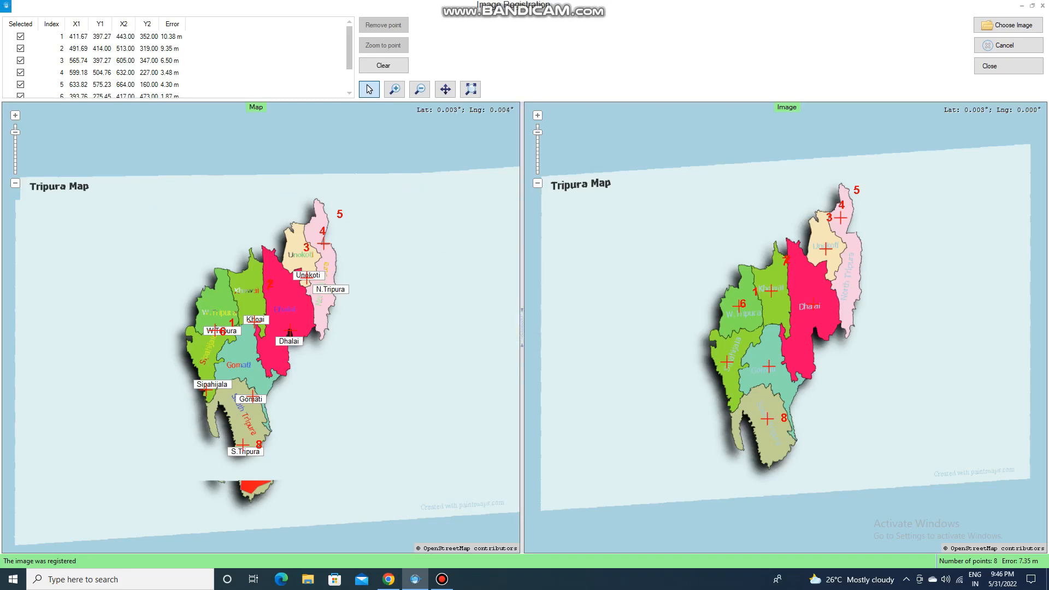
left_click(1008, 66)
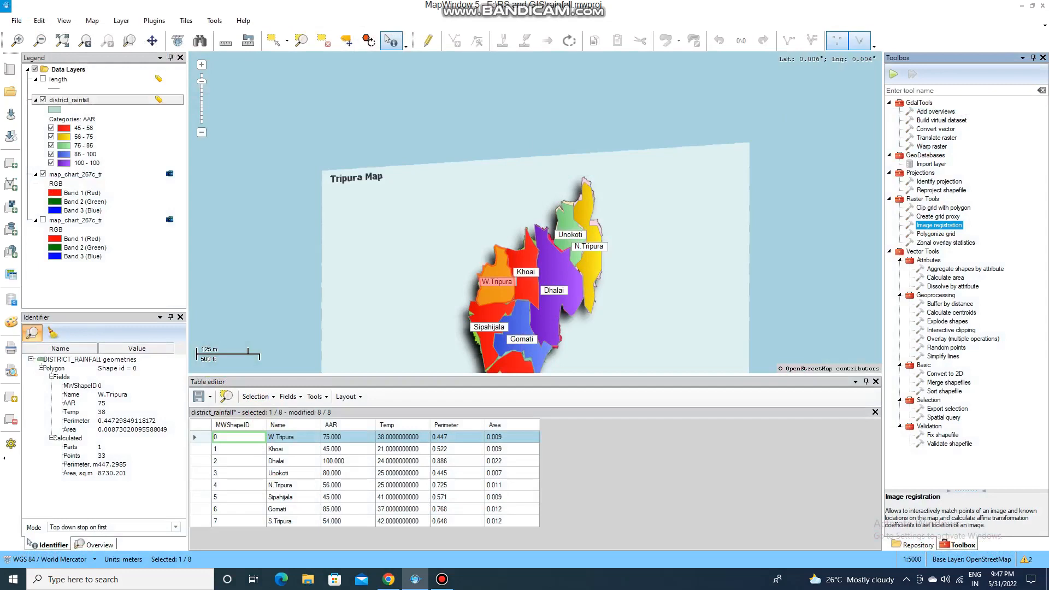
Open the Debug message log to check the messages and close it
left_click(1027, 559)
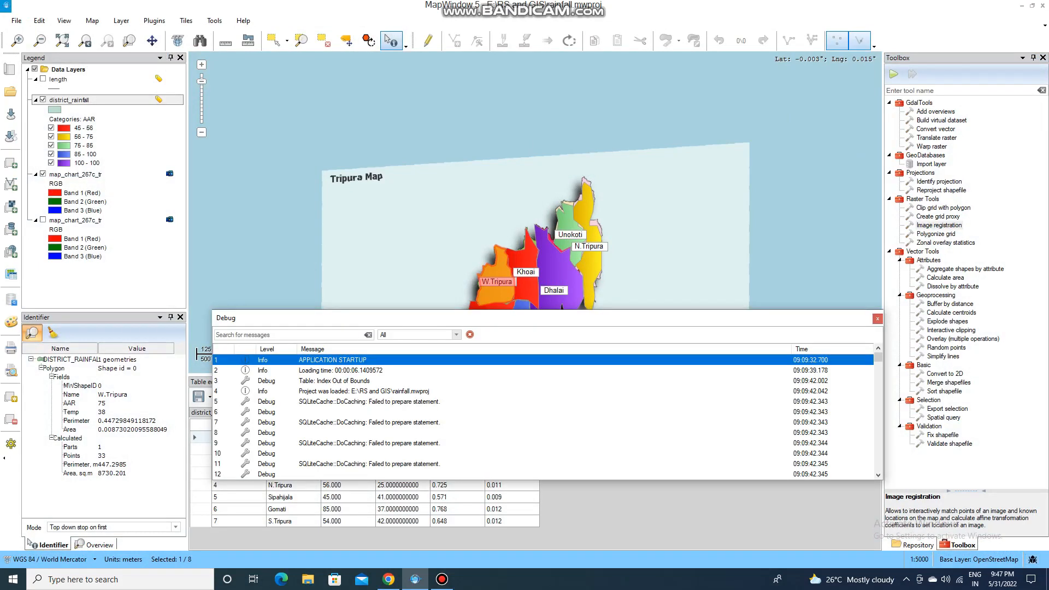
left_click(877, 319)
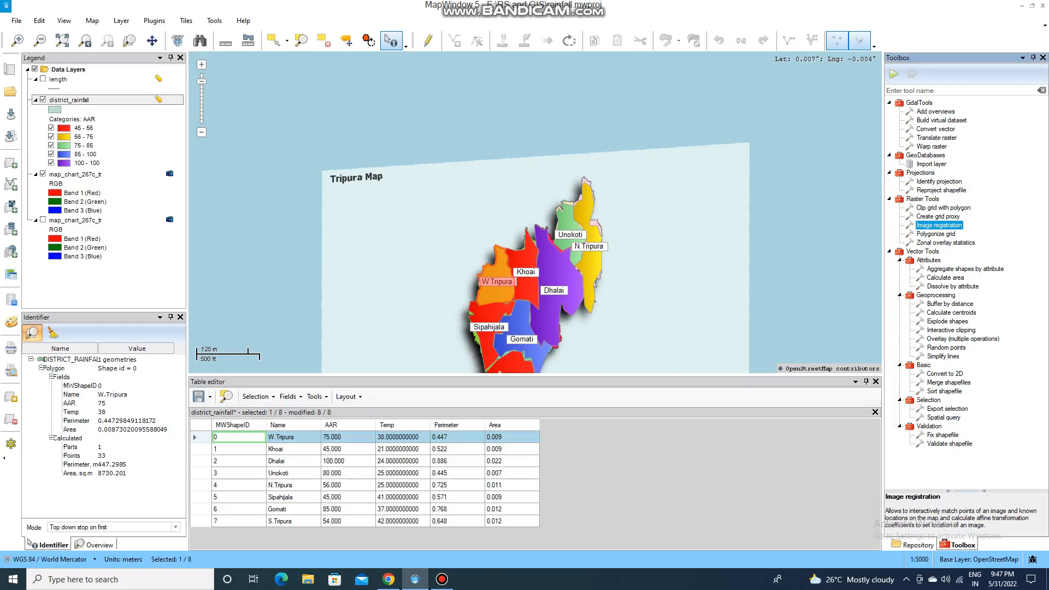
Hide the old map image and load the raster map_chart_267c_tr.tif beneath the district_rainfall layer
left_click(43, 175)
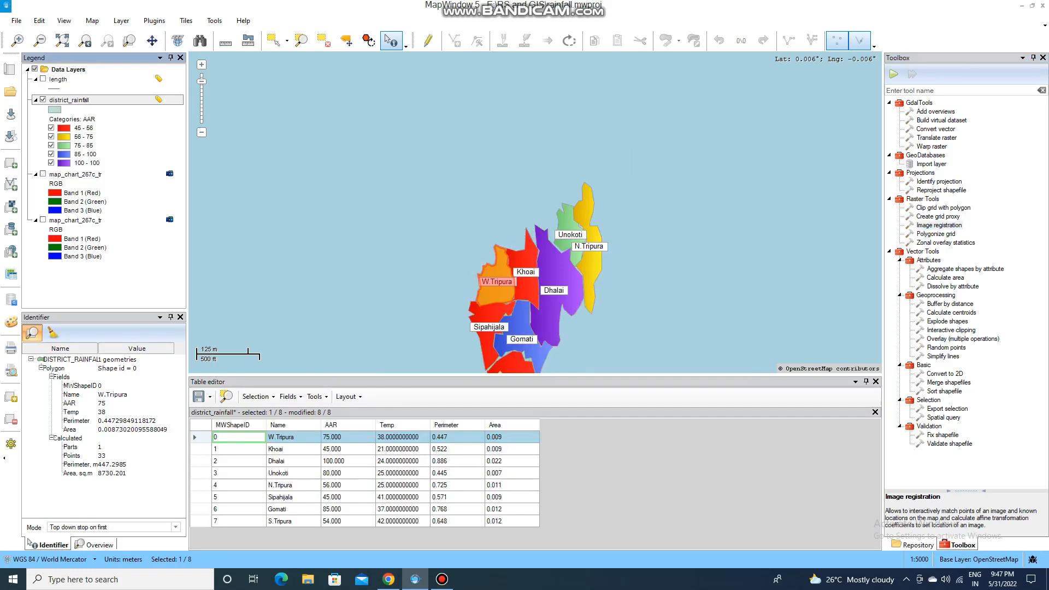
left_click(43, 100)
left_click(11, 206)
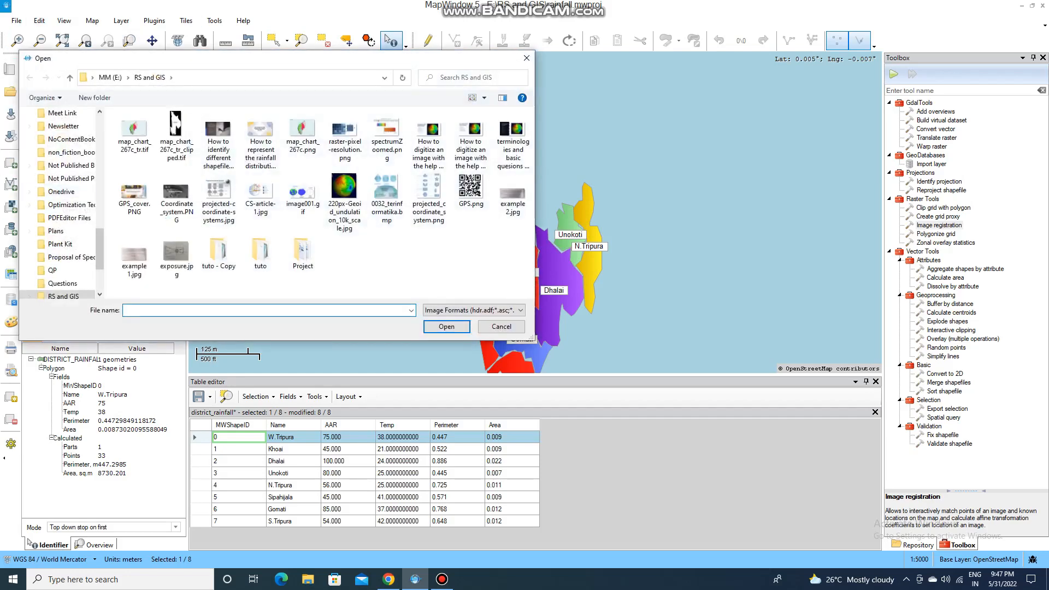
left_click(134, 134)
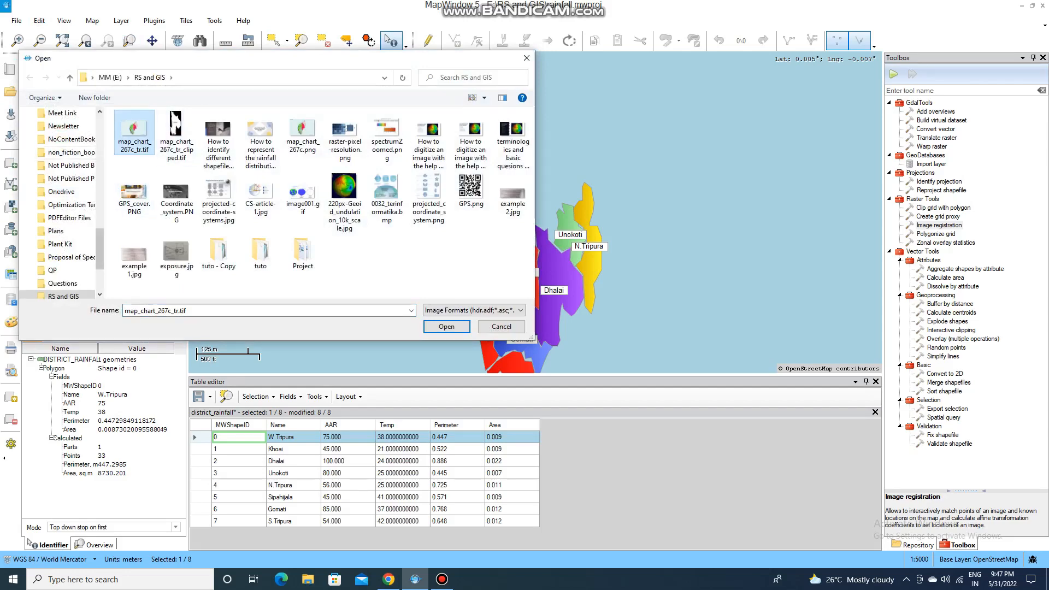
left_click(447, 326)
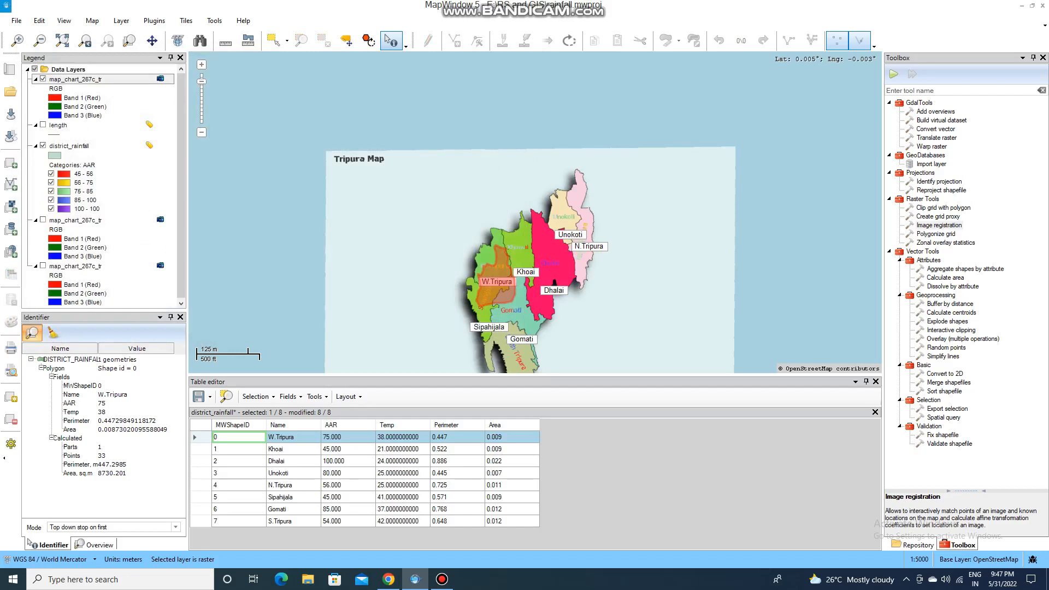
left_click_drag(75, 79, 77, 213)
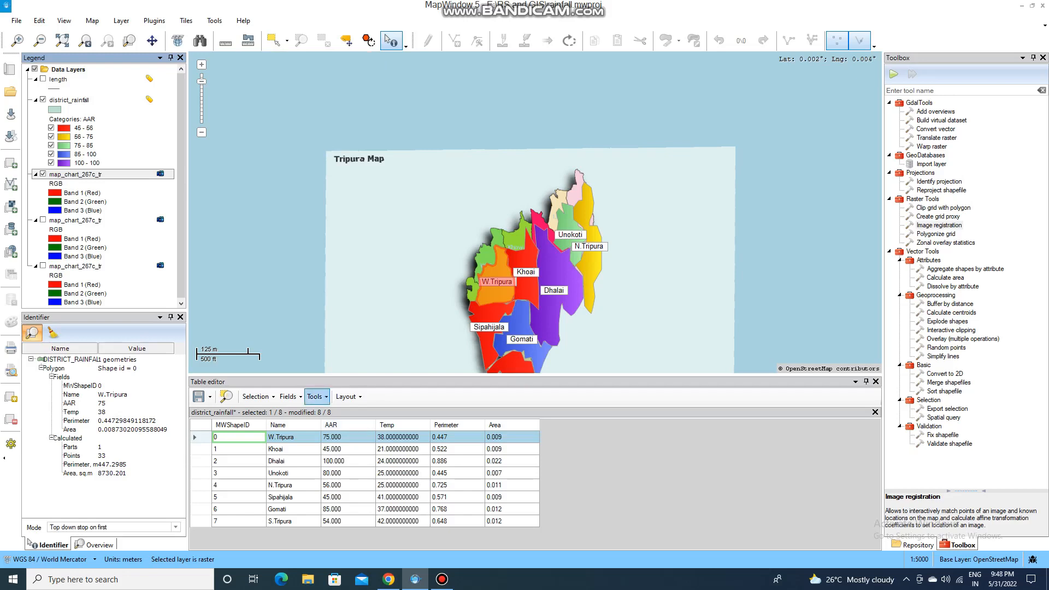
Examine the length and area units in district_rainfall's Update Measurements settings and check the current map scale
left_click(289, 397)
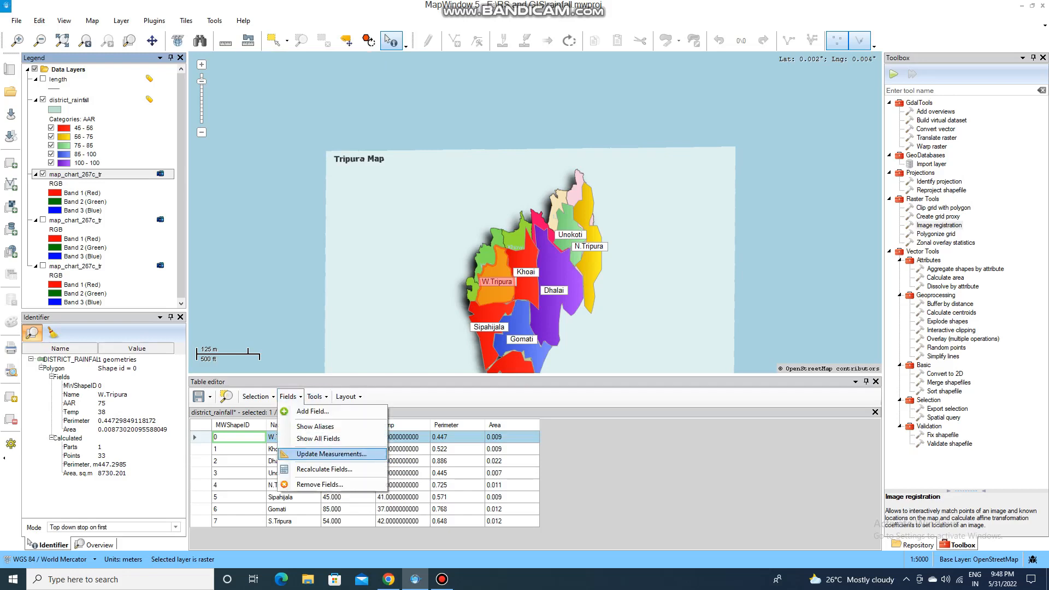
left_click(332, 455)
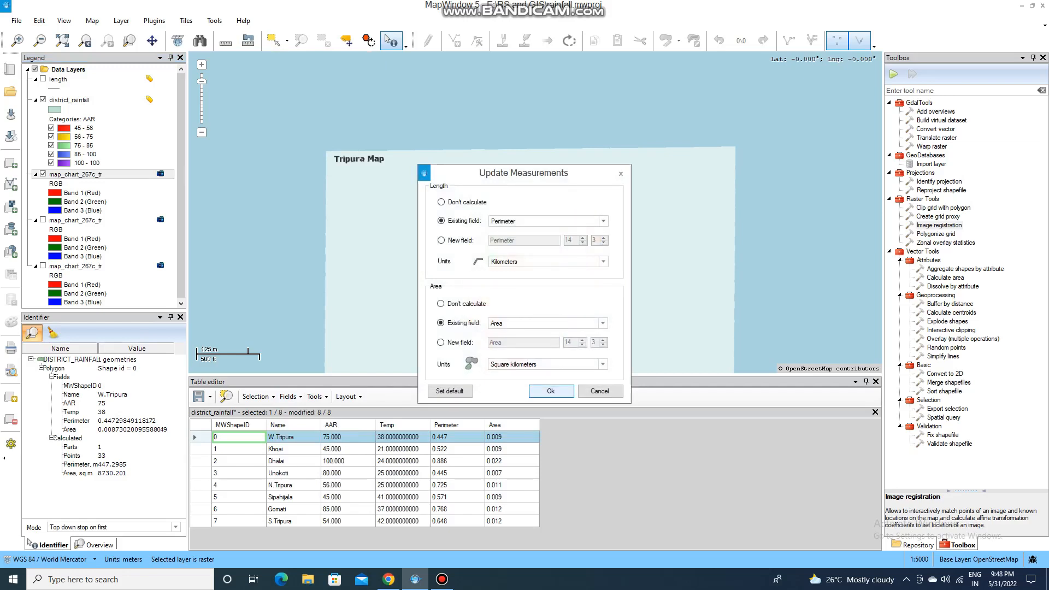
left_click(621, 174)
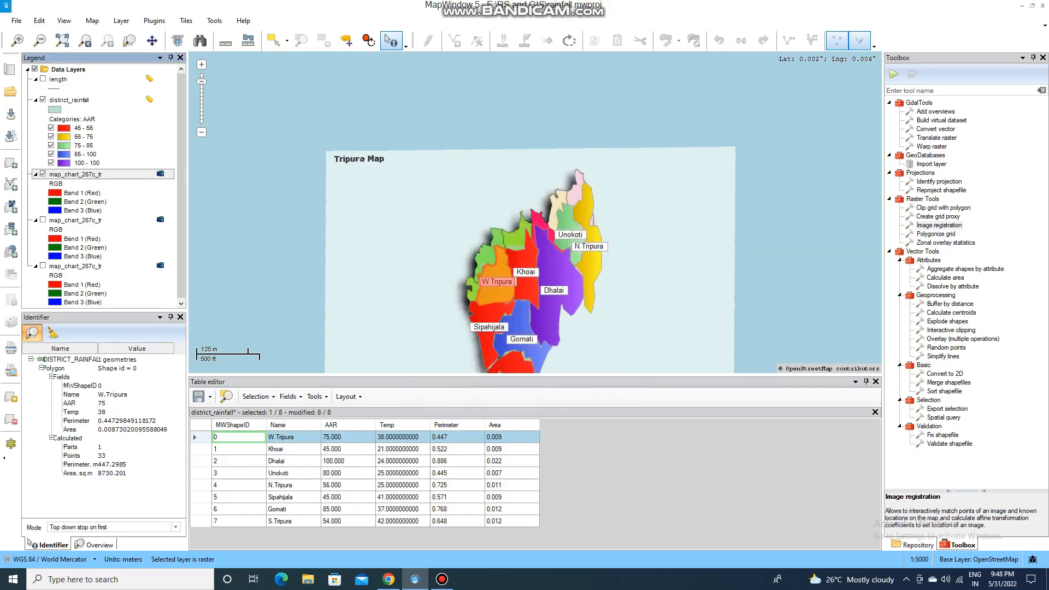
left_click(290, 397)
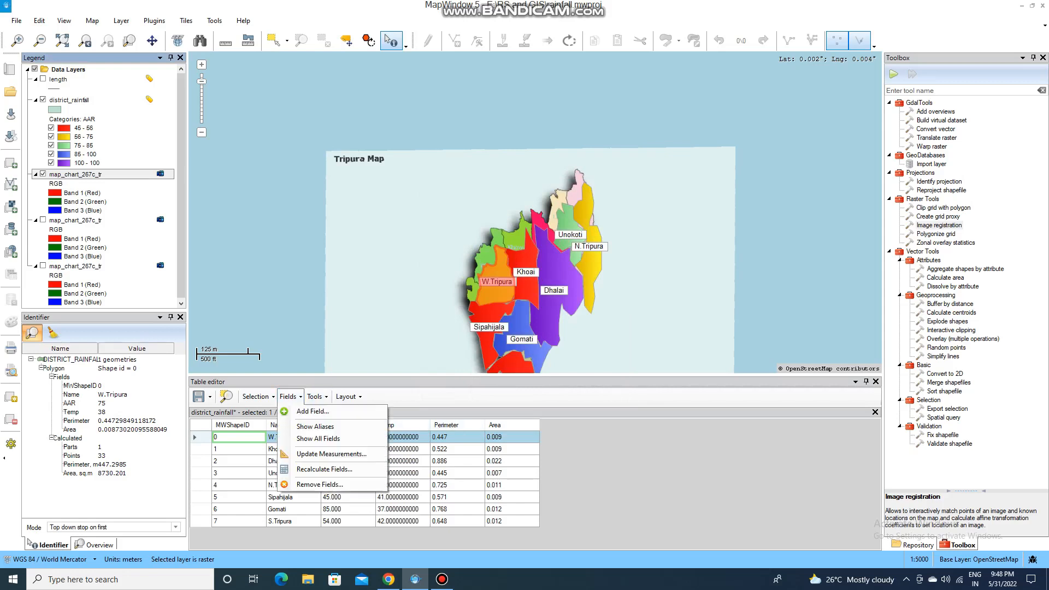
left_click(331, 455)
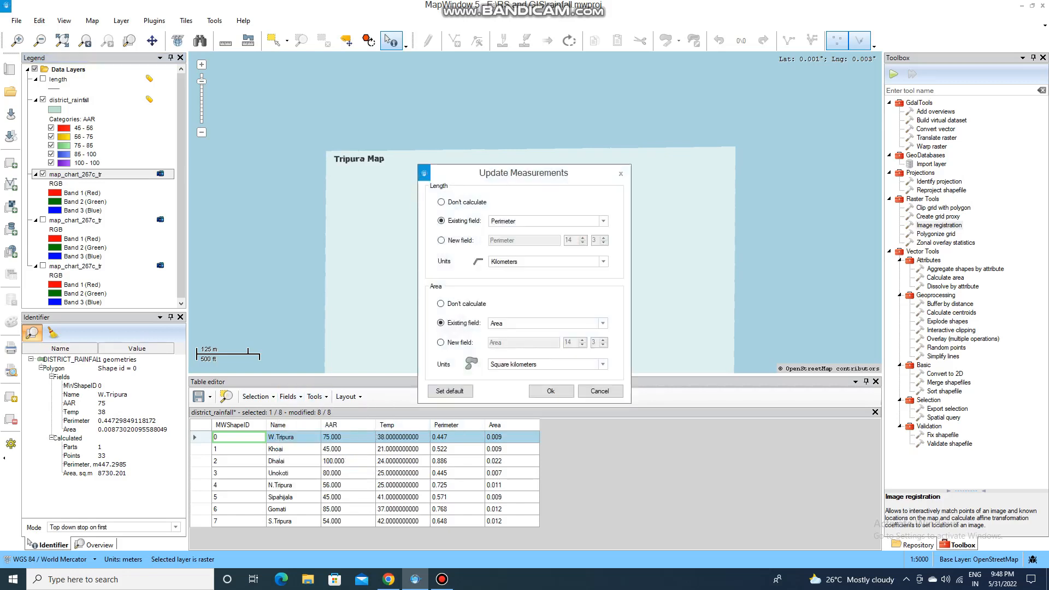
left_click(603, 262)
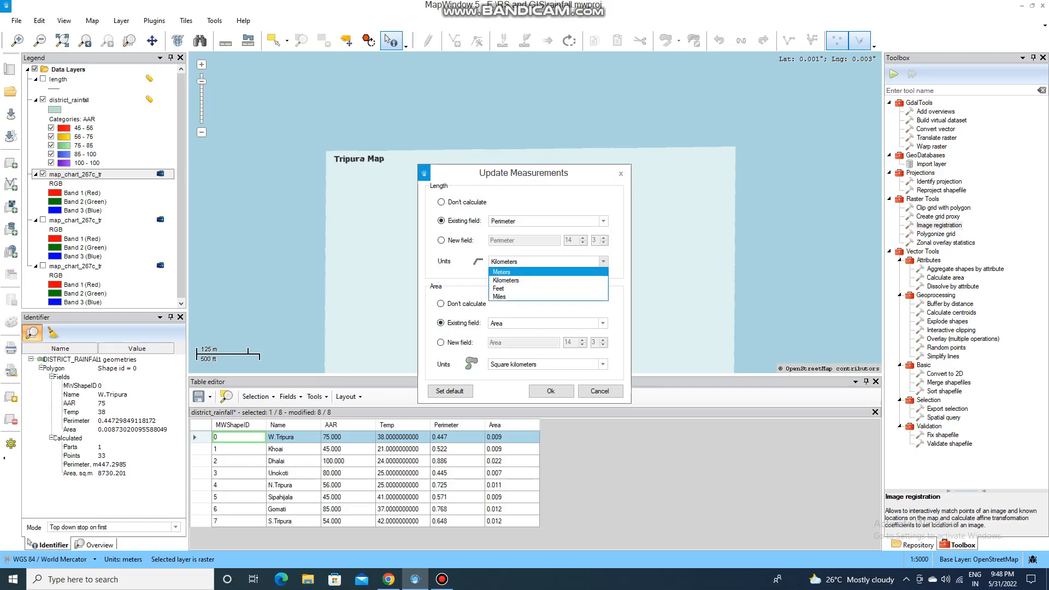
left_click(507, 280)
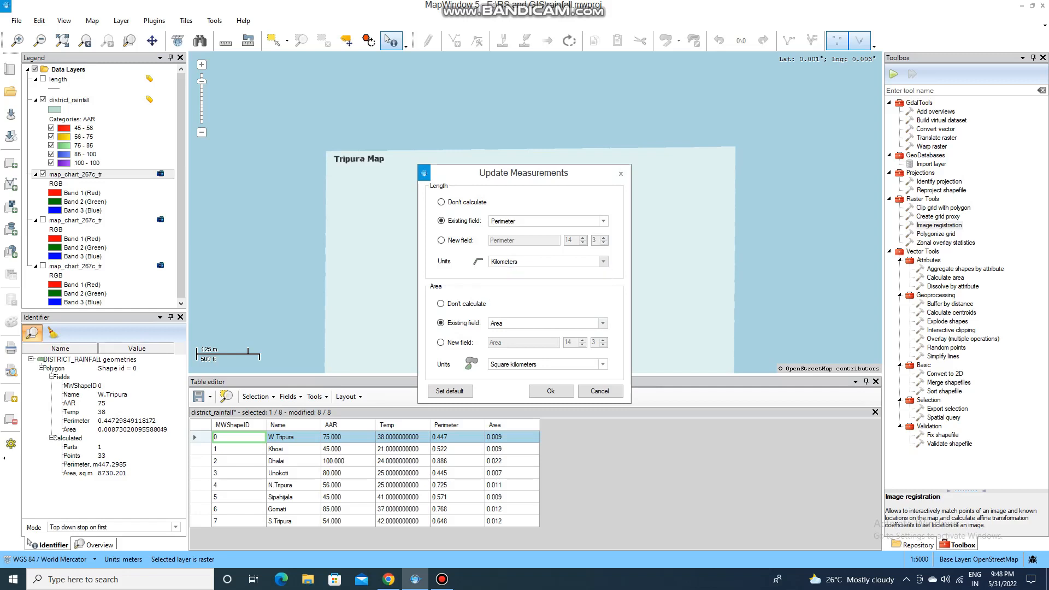
left_click(600, 391)
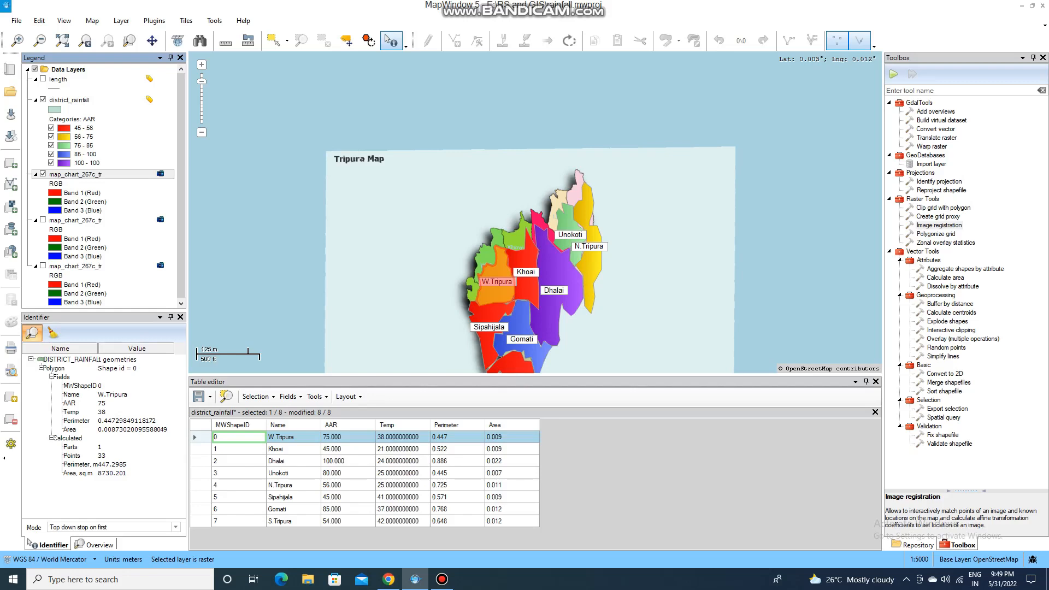
left_click(919, 560)
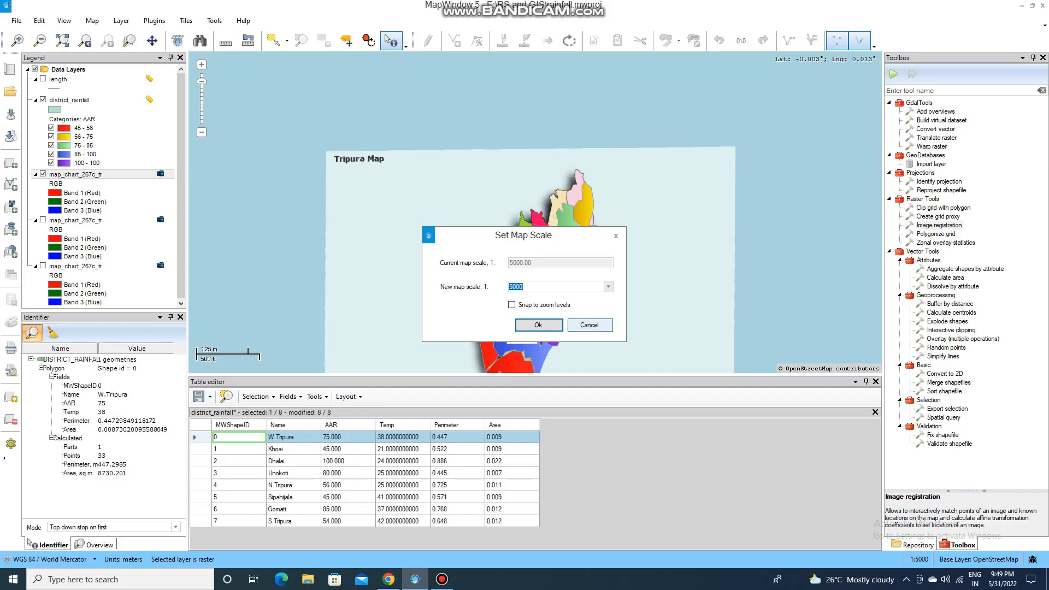
key("Return")
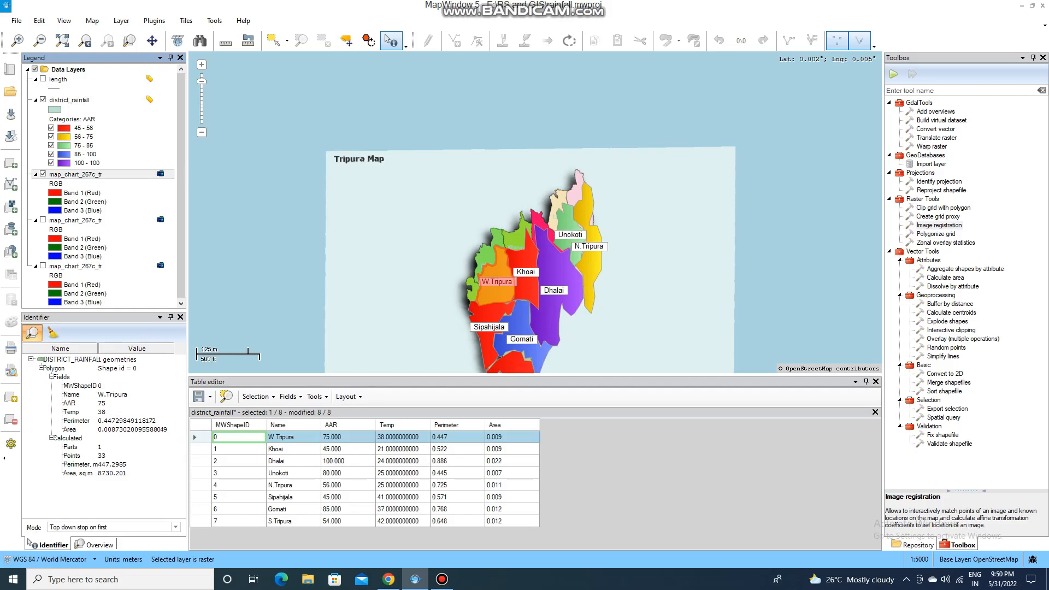
Open the length layer's attribute table and update its existing Length field in kilometers, starting an edit session
left_click(58, 79)
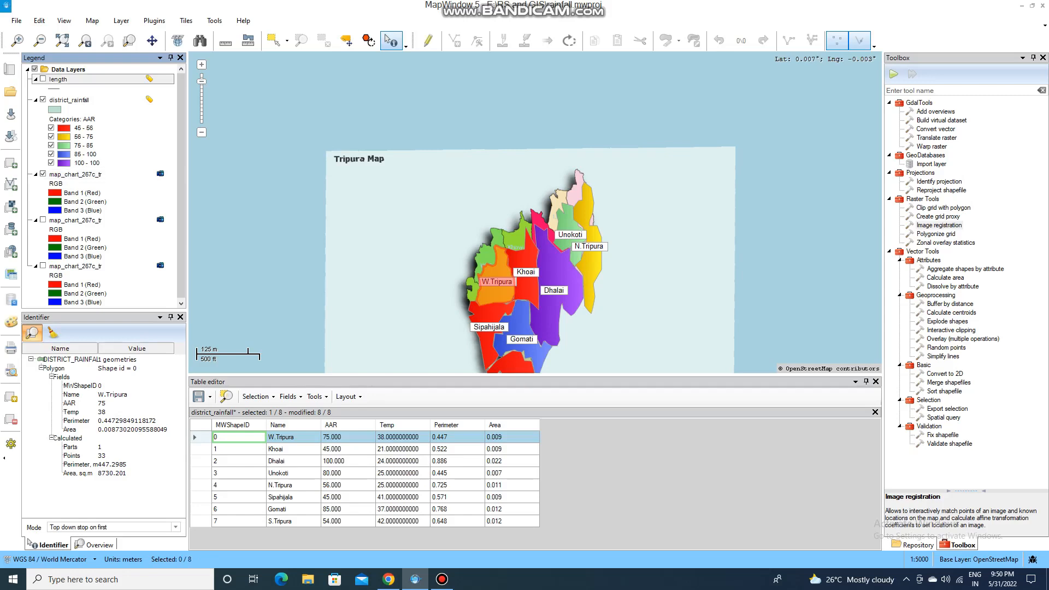
right_click(74, 80)
left_click(109, 103)
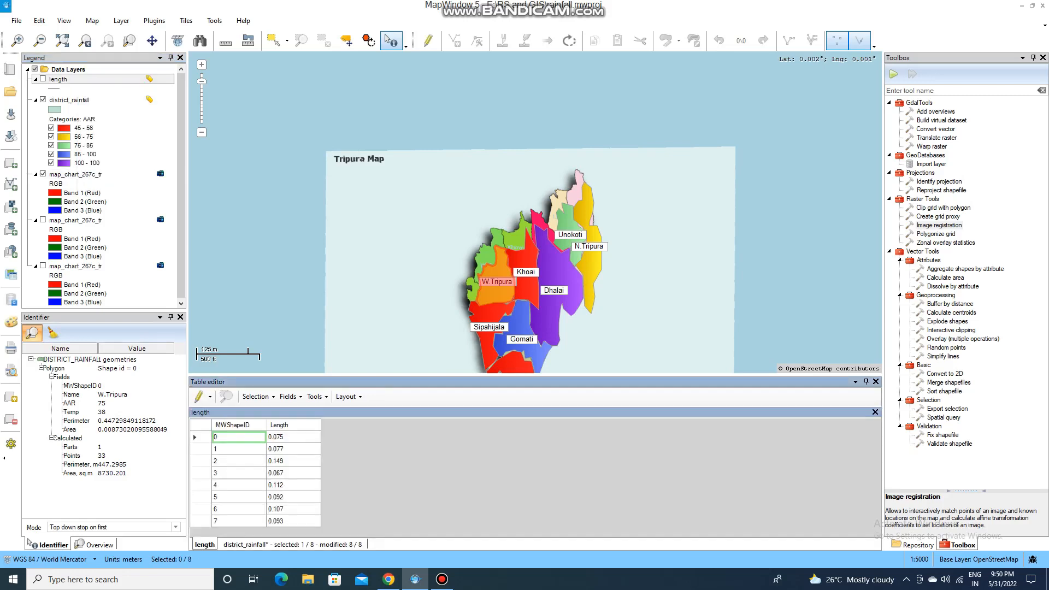
left_click(291, 397)
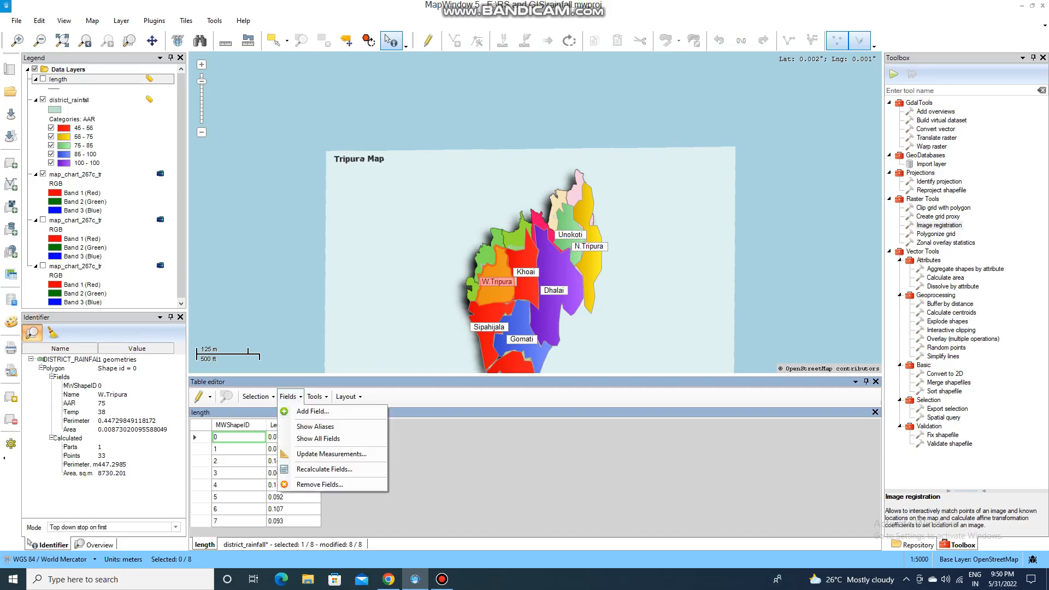
left_click(306, 429)
left_click(289, 397)
left_click(312, 454)
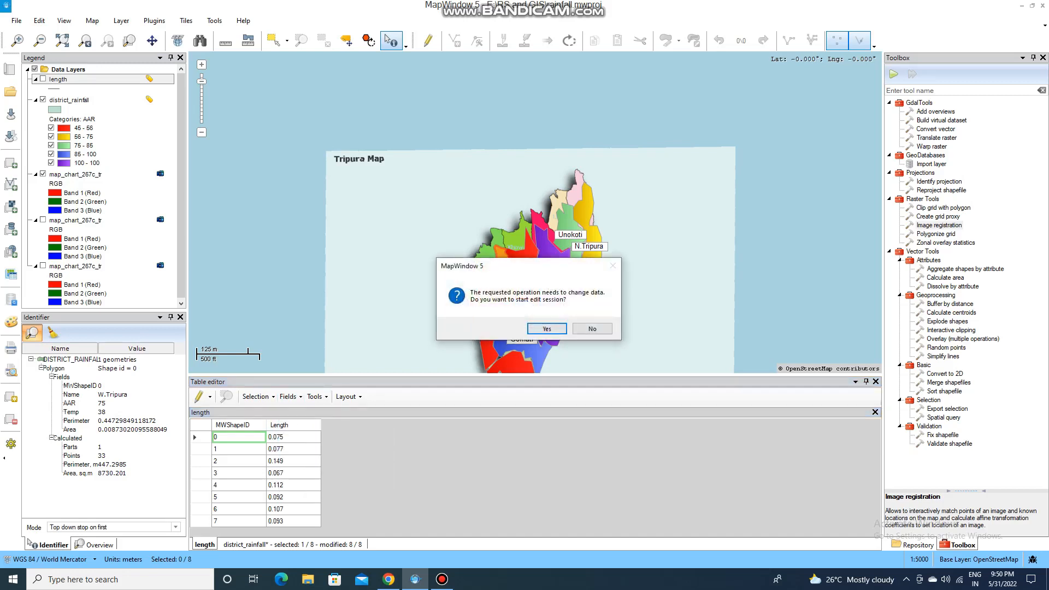
left_click(547, 329)
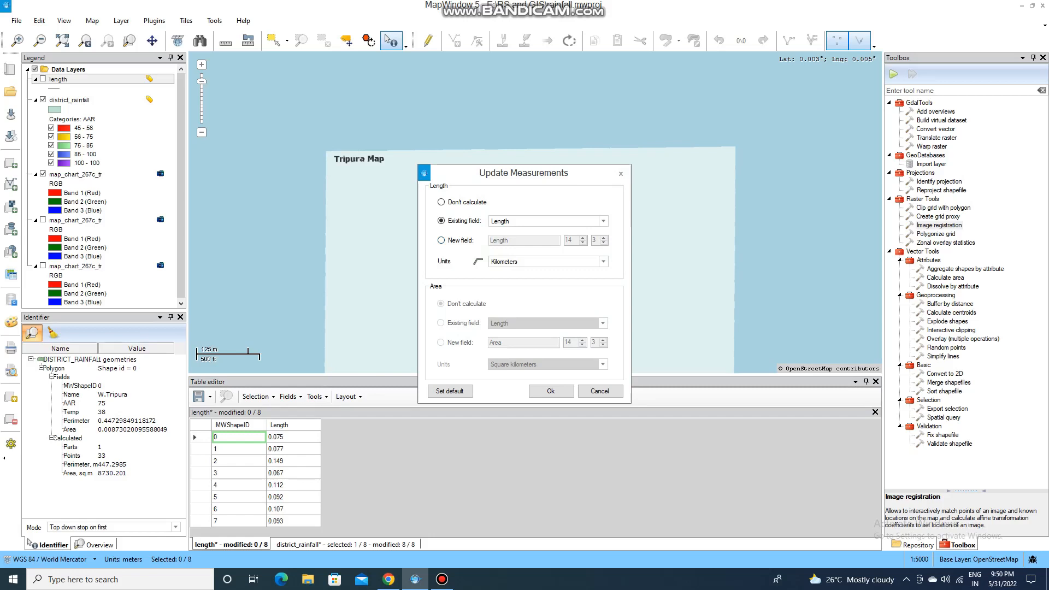
left_click(551, 392)
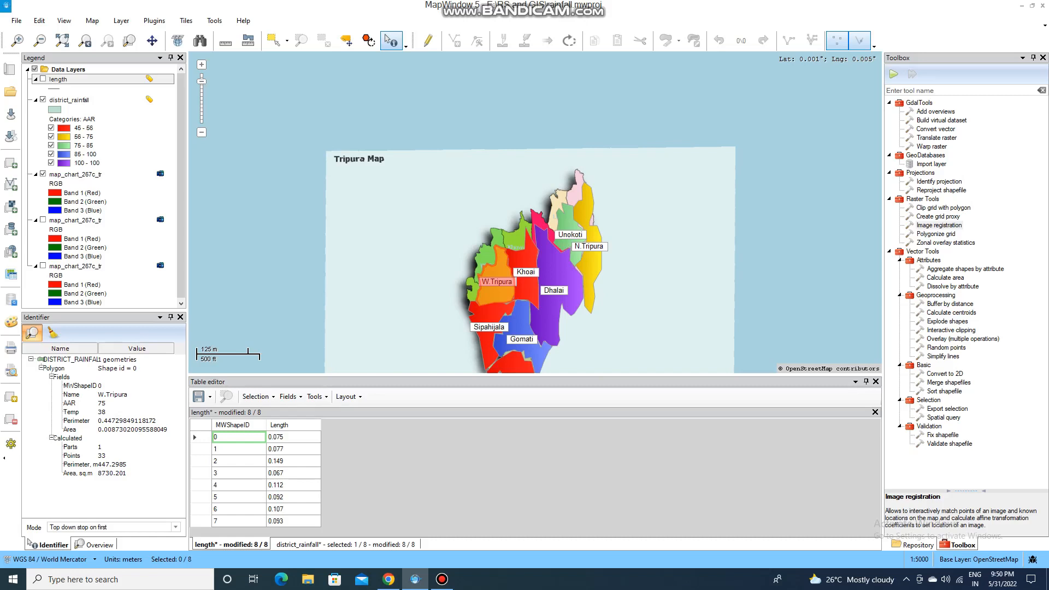
Open Calculator, multiply the first line's length of 0.075 by the map scale factor 5000, and minimize it
left_click(110, 579)
left_click(92, 401)
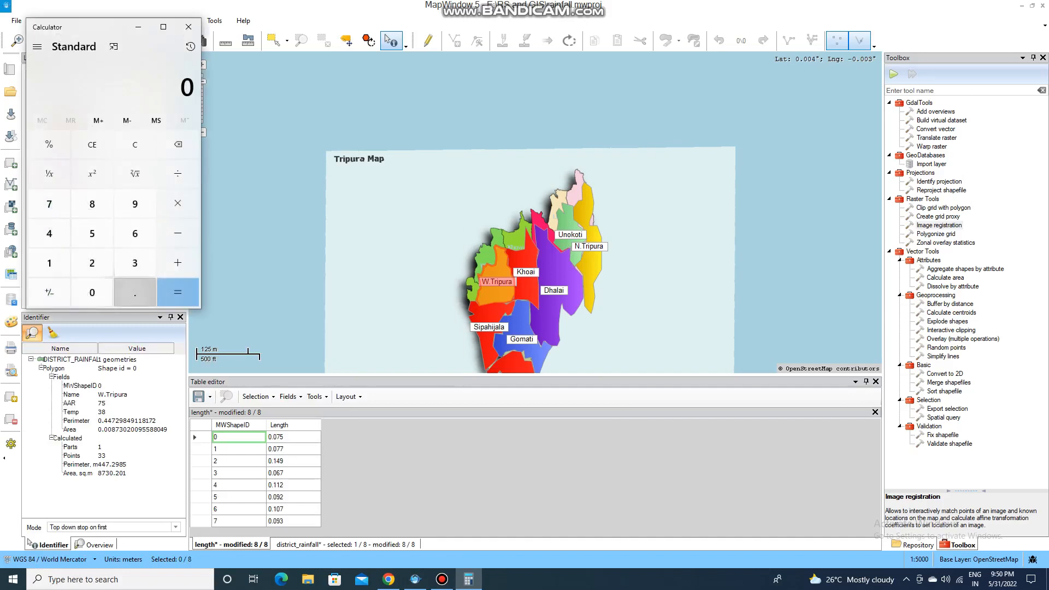
left_click(135, 292)
left_click(92, 293)
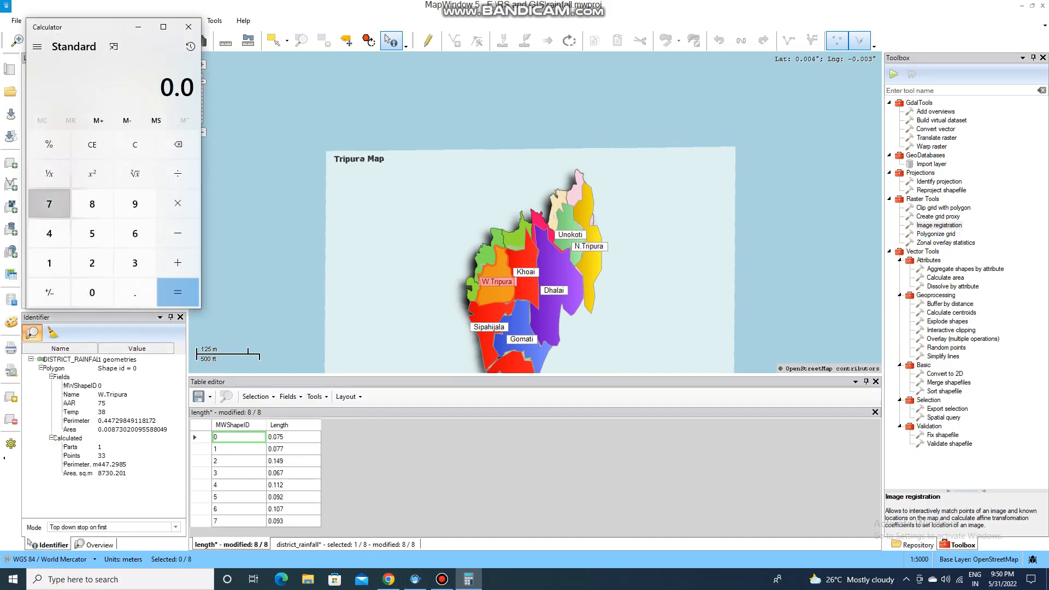
left_click(49, 204)
left_click(92, 234)
left_click(178, 203)
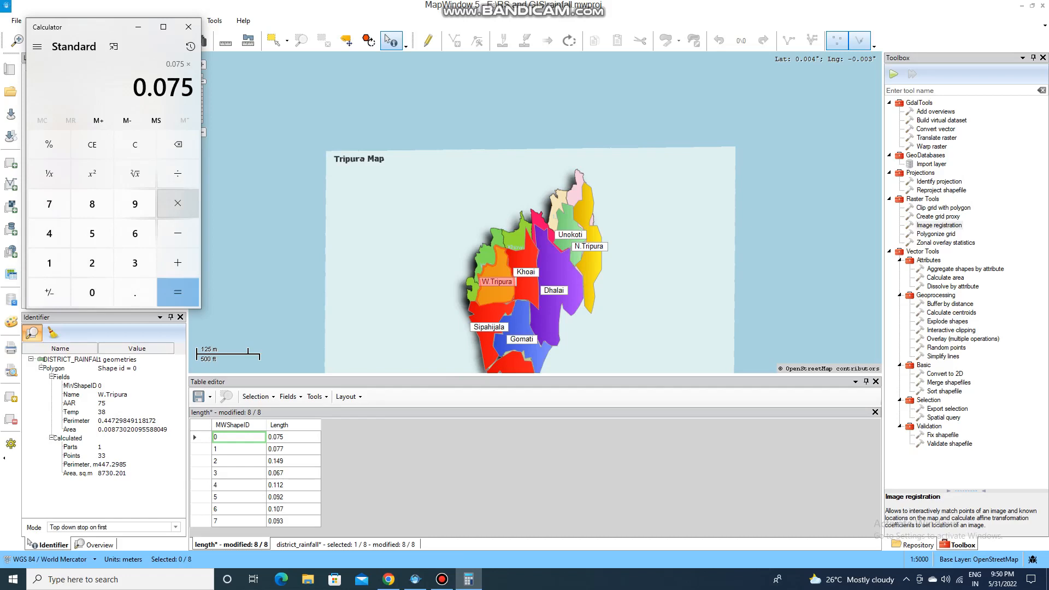
left_click(92, 233)
left_click(92, 292)
left_click(92, 292)
left_click(91, 293)
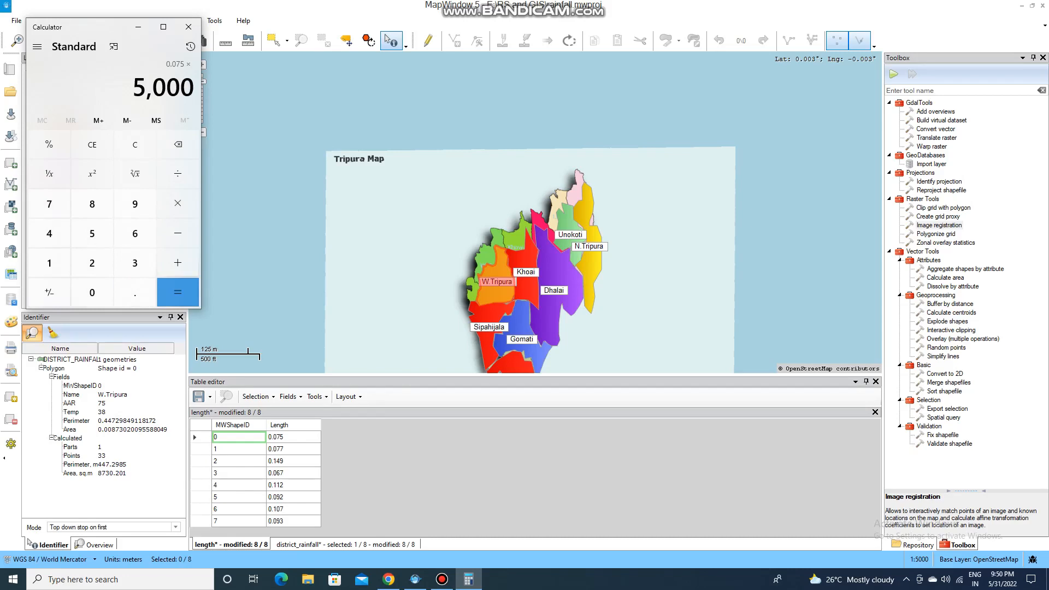
left_click(178, 293)
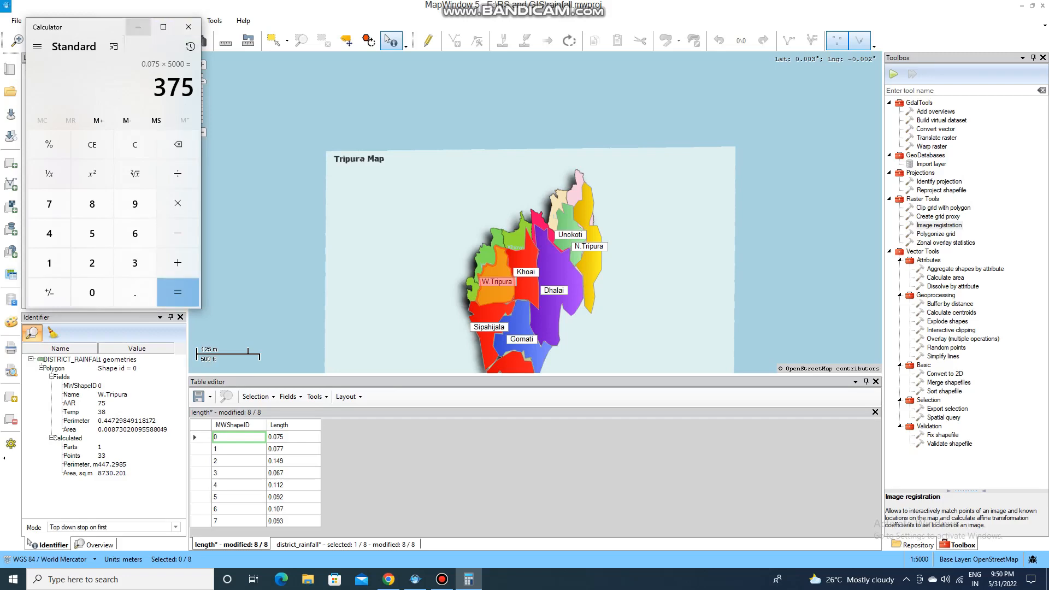
left_click(138, 26)
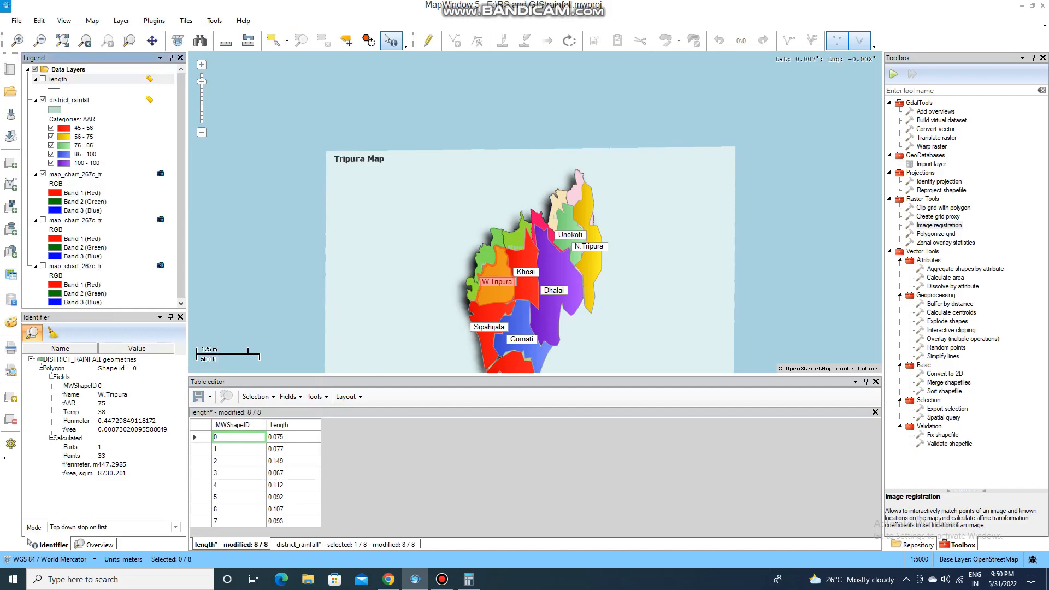
Show the length layer with its first record selected and hide the district_rainfall layer
left_click(43, 79)
left_click(200, 437)
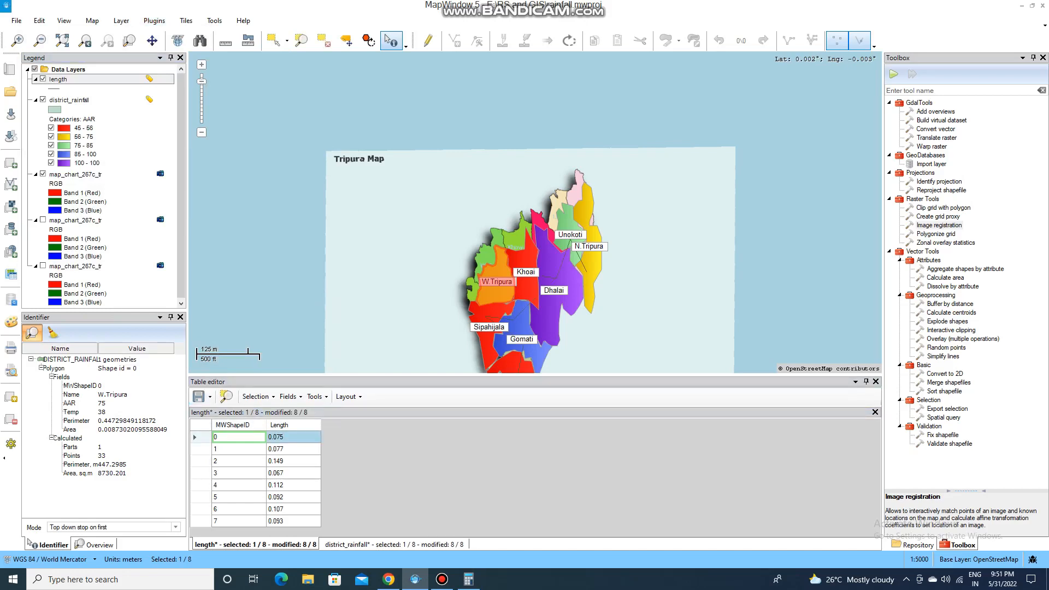
left_click(43, 99)
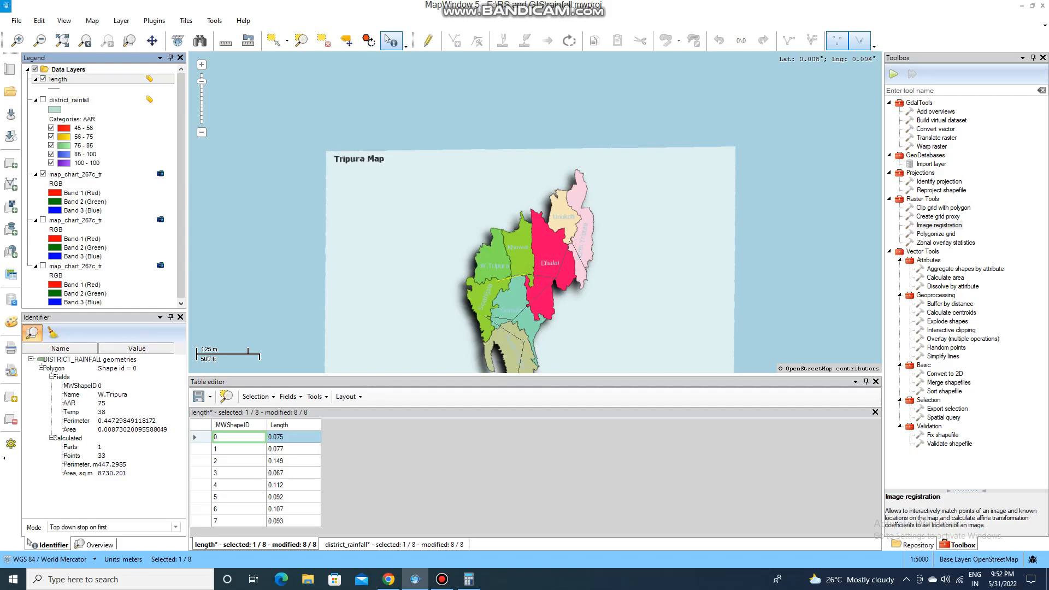
Minimize the map program and close Calculator to clear the desktop
left_click(1021, 5)
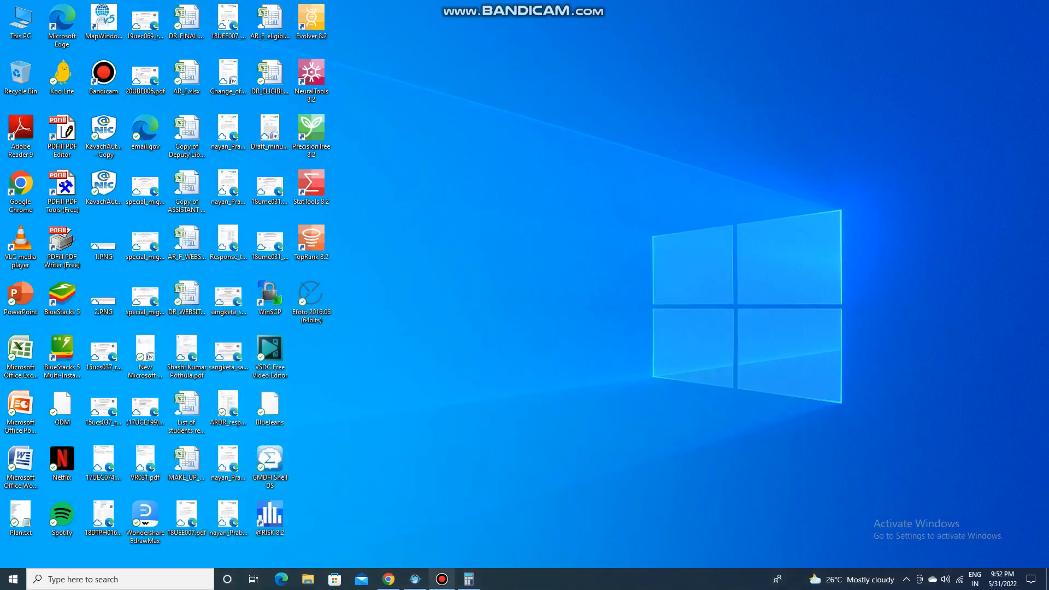
left_click(469, 579)
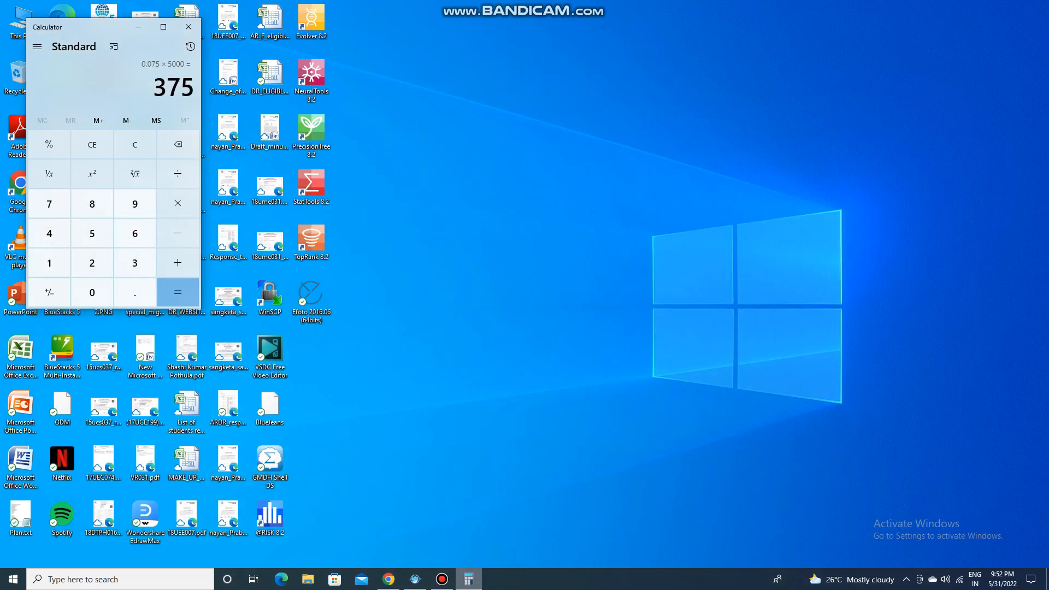
left_click(189, 27)
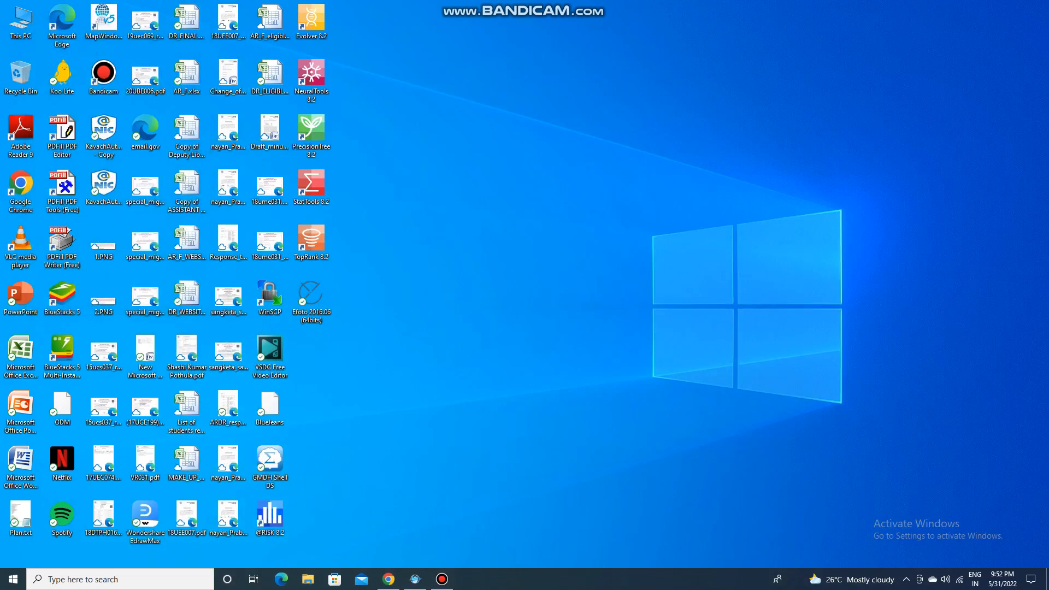
left_click(442, 579)
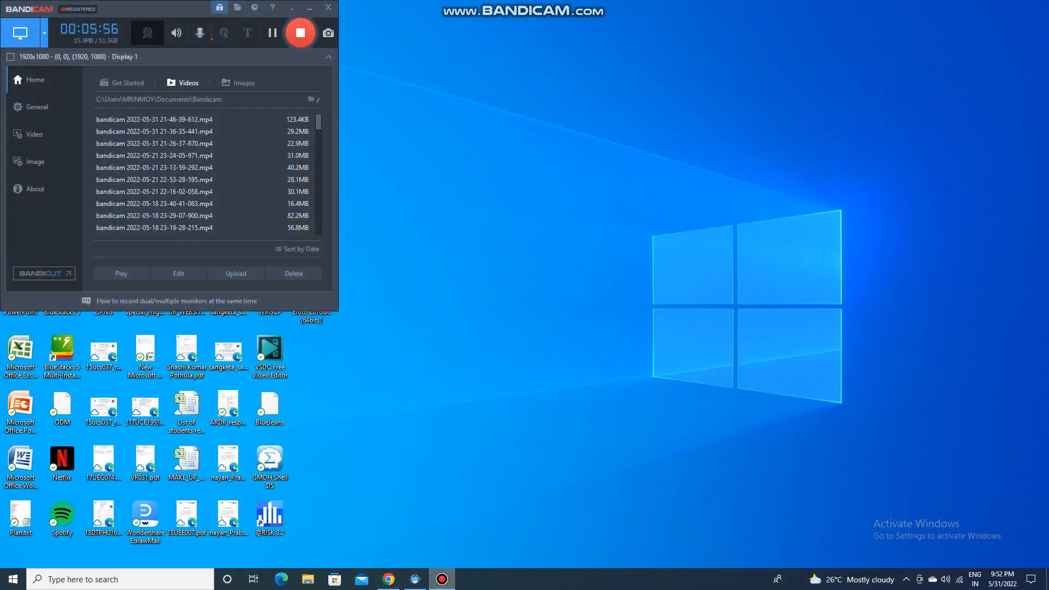
left_click(310, 7)
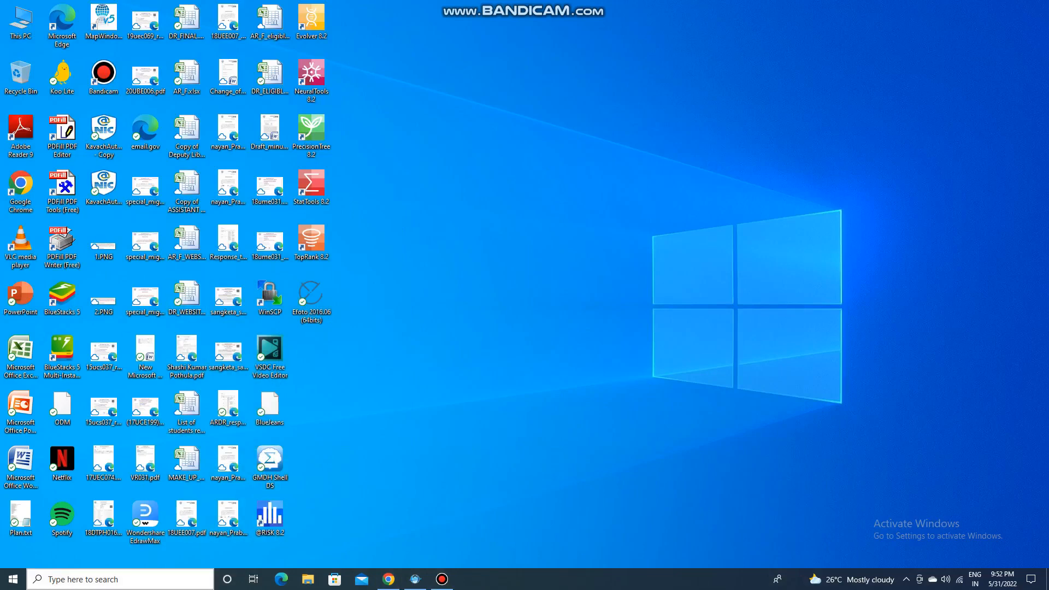
Open Paint and handwrite the scale equation 45 = 100 near the top of the blank canvas
left_click(113, 579)
type("paint")
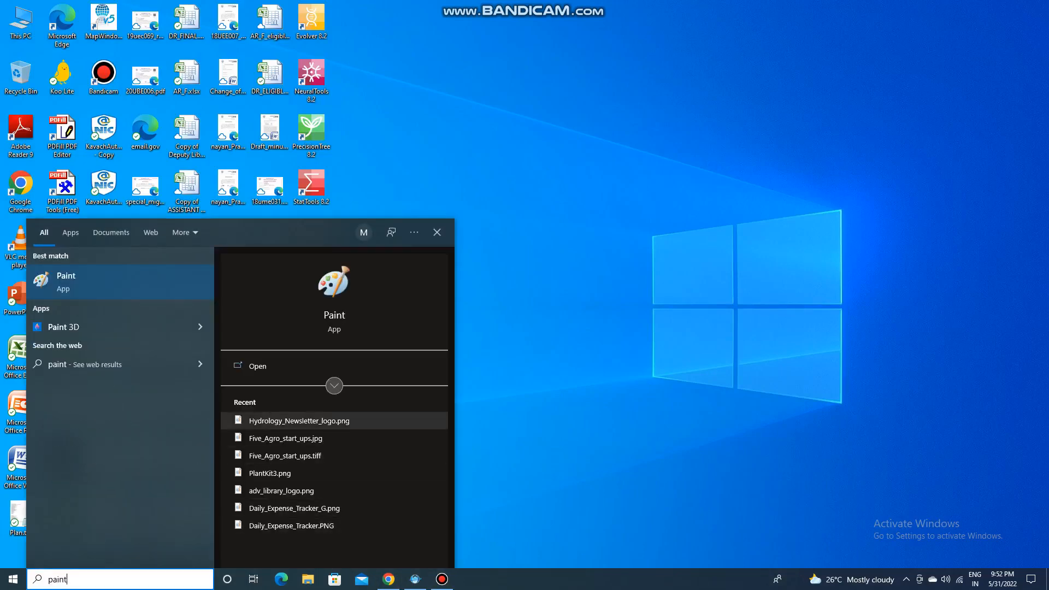
left_click(334, 316)
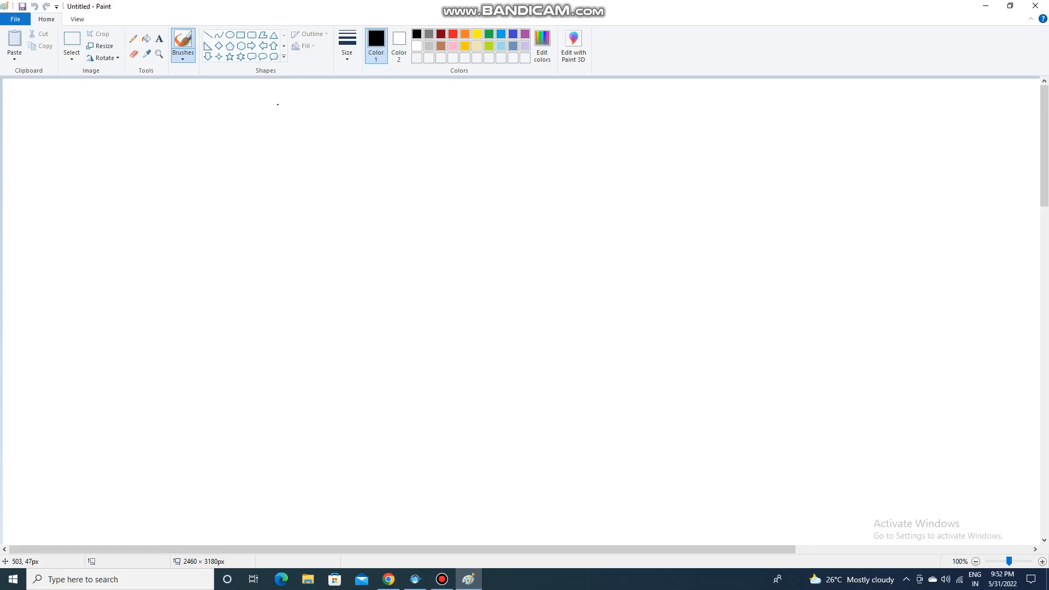
mouse_move(278, 105)
left_mouse_down()
mouse_move(276, 128)
mouse_move(292, 129)
mouse_move(323, 105)
mouse_move(312, 138)
left_mouse_up()
left_click_drag(349, 114, 362, 113)
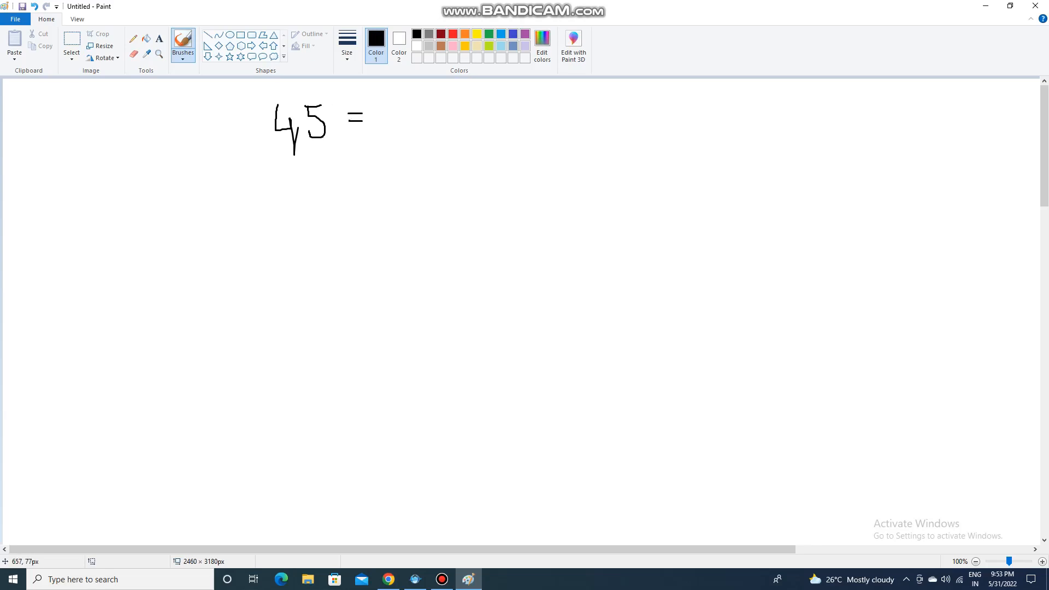
mouse_move(387, 100)
left_mouse_down()
mouse_move(387, 135)
mouse_move(399, 120)
mouse_move(411, 125)
mouse_move(405, 106)
mouse_move(435, 123)
mouse_move(439, 109)
left_mouse_up()
Handwrite the unit equation 1 = 100/45 beneath the first line, with 100 over 45 as a fraction
mouse_move(310, 173)
left_mouse_down()
mouse_move(307, 209)
mouse_move(381, 186)
mouse_move(380, 198)
left_mouse_up()
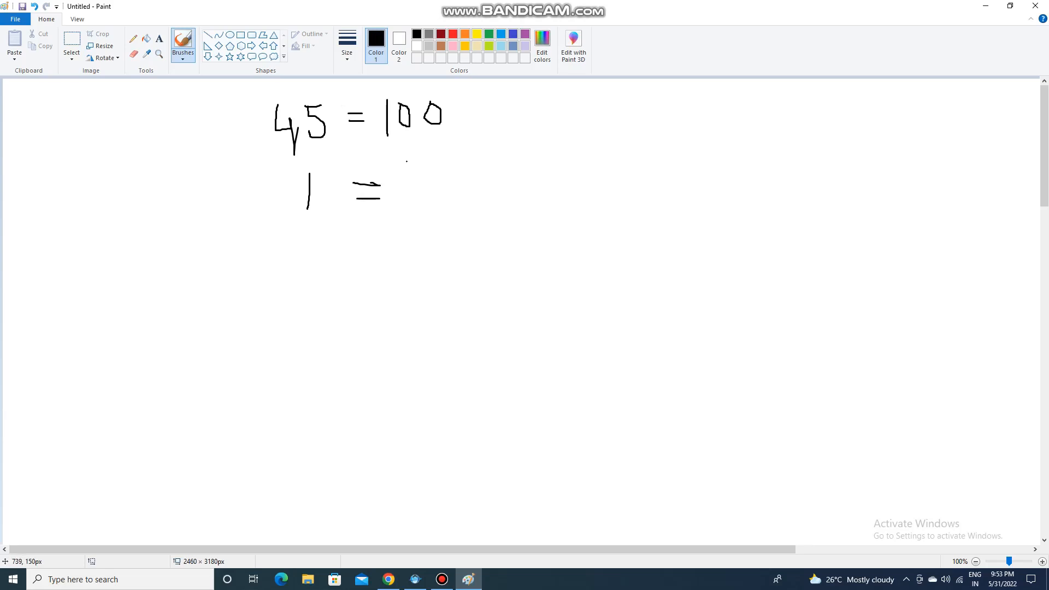
mouse_move(408, 158)
left_mouse_down()
mouse_move(408, 180)
mouse_move(461, 172)
mouse_move(448, 164)
left_mouse_up()
mouse_move(403, 195)
left_mouse_down()
mouse_move(480, 195)
mouse_move(428, 218)
mouse_move(426, 234)
mouse_move(458, 207)
mouse_move(434, 226)
left_mouse_up()
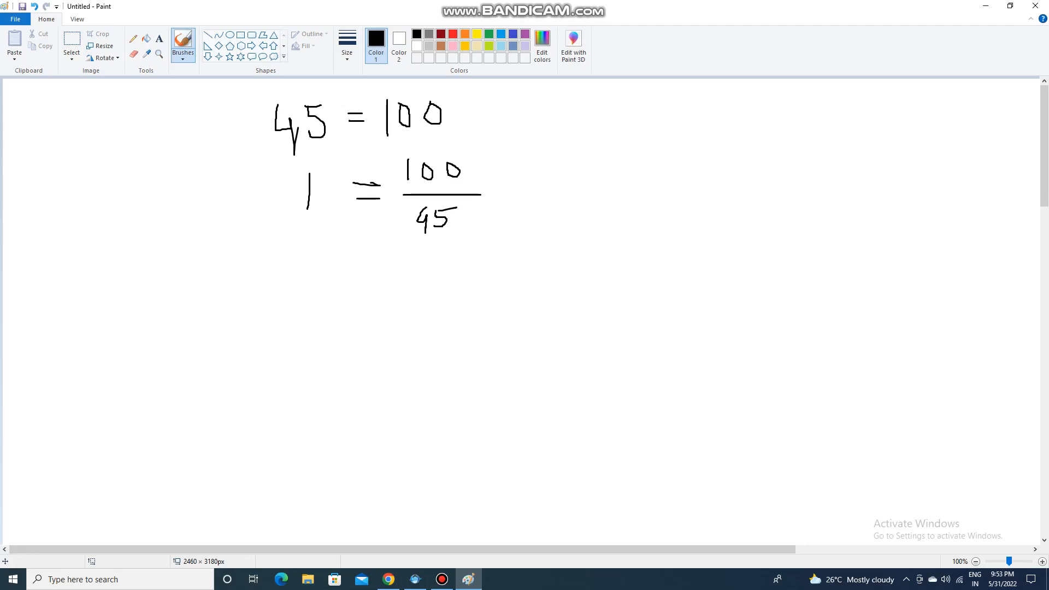
Open Calculator, divide 100 by 45 to get the scale factor, and close Calculator
left_click(112, 579)
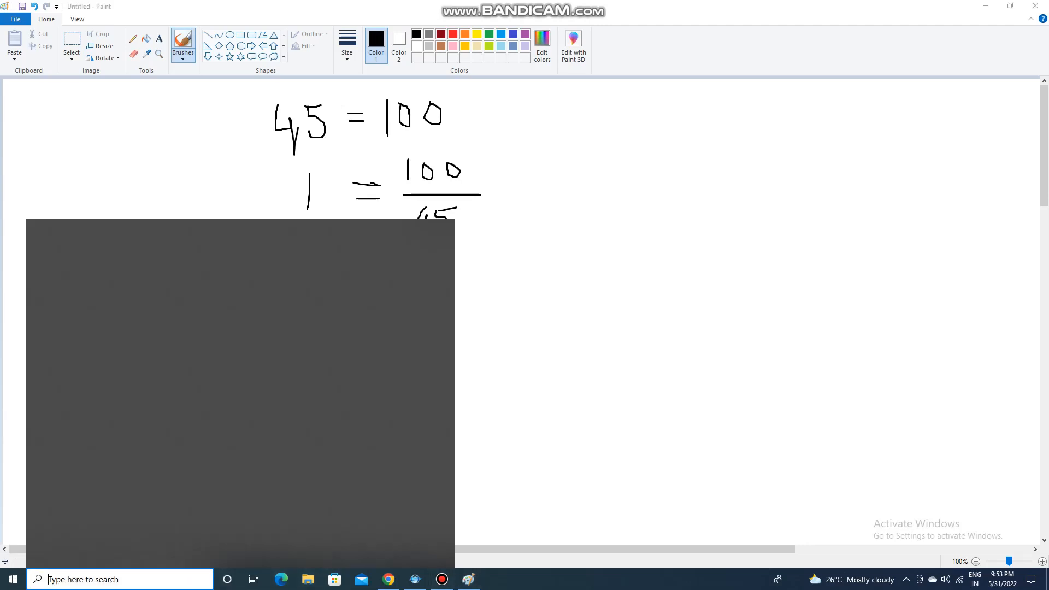
left_click(137, 440)
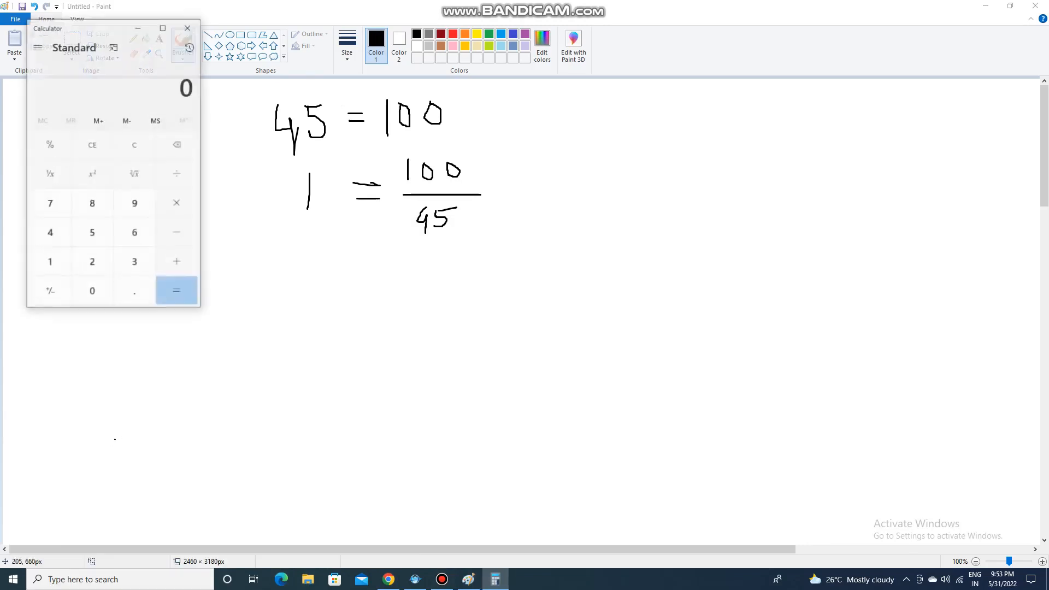
left_click(49, 263)
double_click(92, 293)
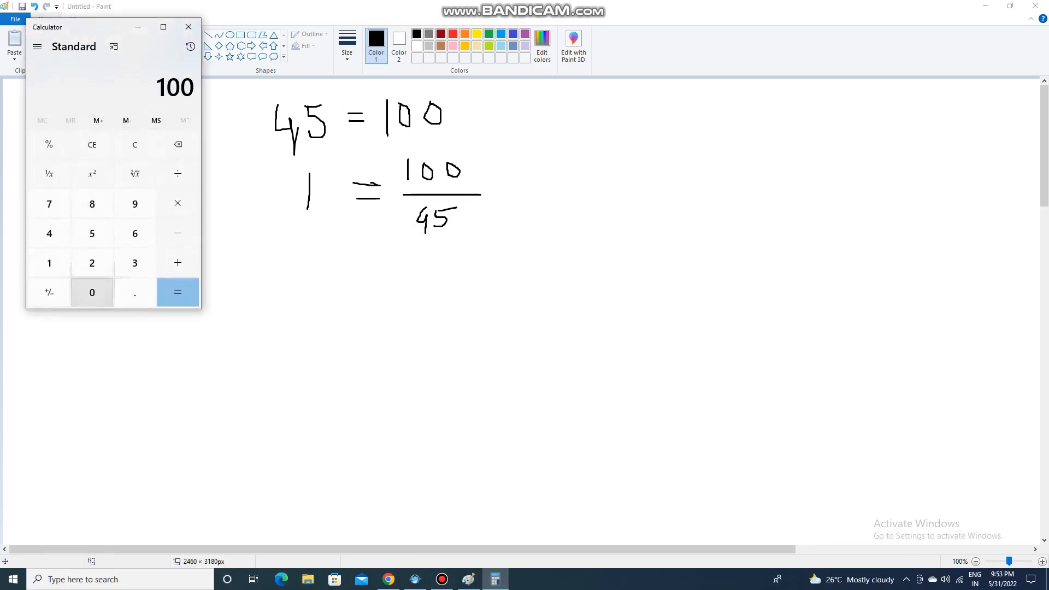
left_click(177, 174)
left_click(49, 233)
left_click(92, 234)
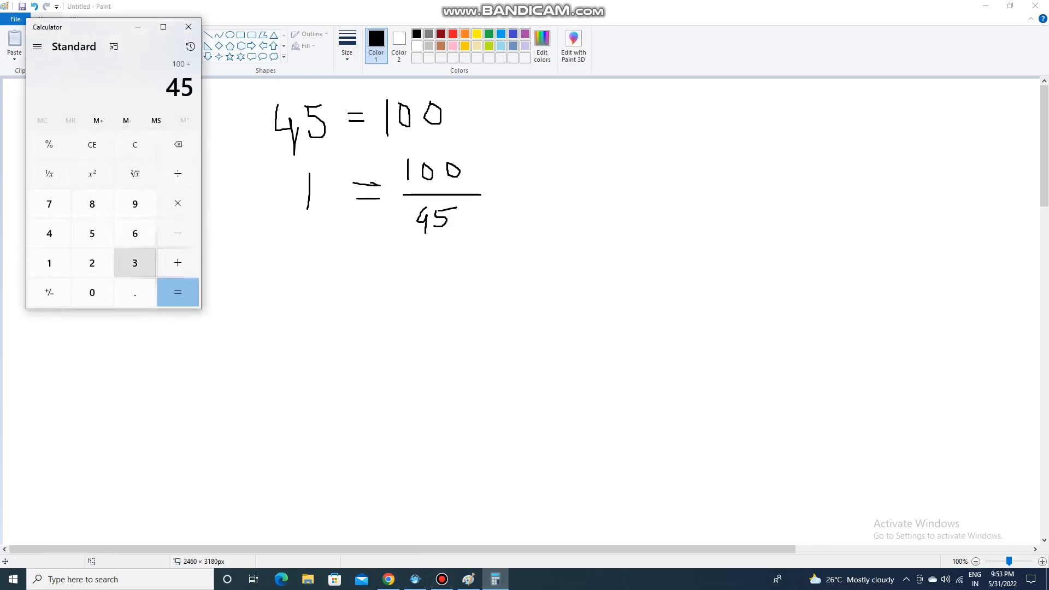
left_click(178, 292)
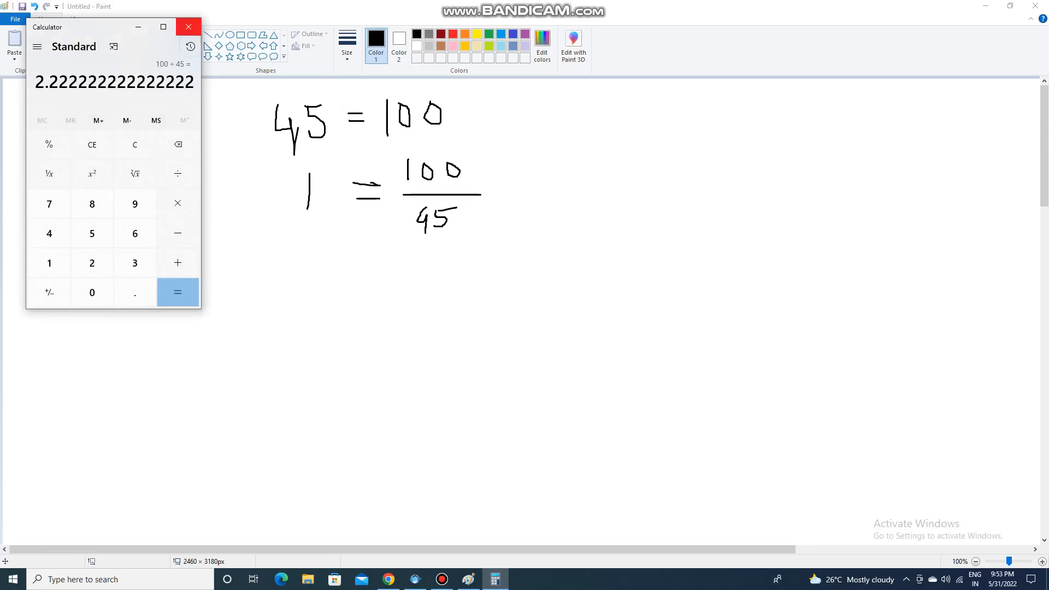
left_click(188, 27)
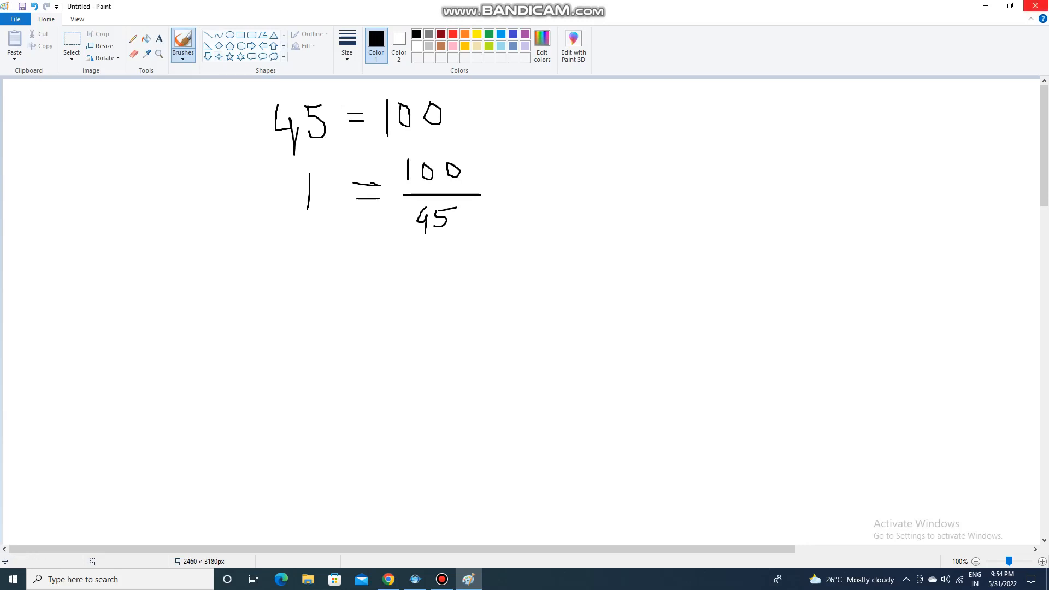
Close Paint without saving the handwritten equations
left_click(1035, 6)
left_click(541, 289)
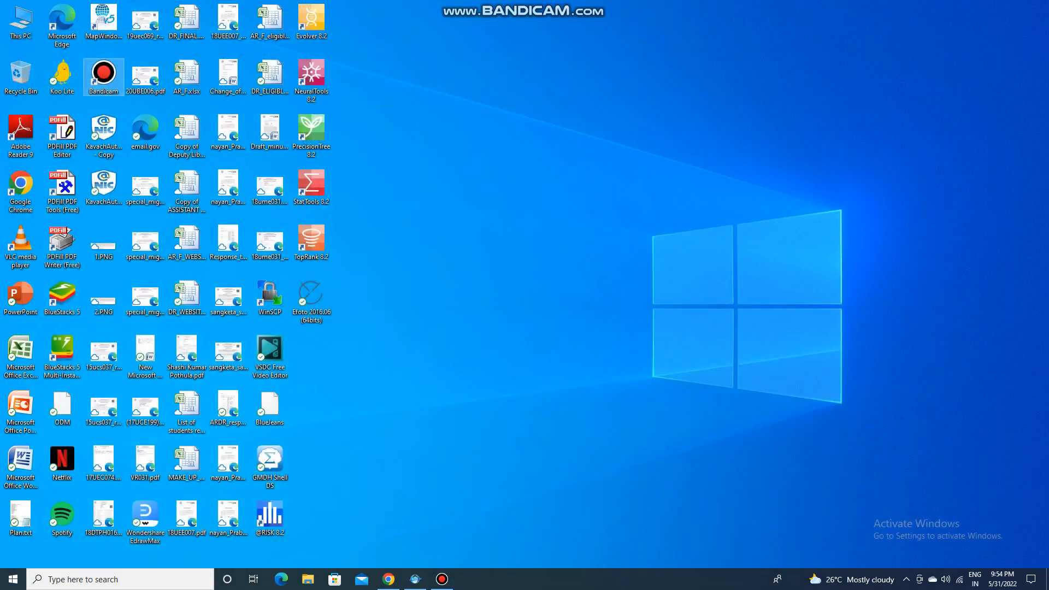
left_click(442, 579)
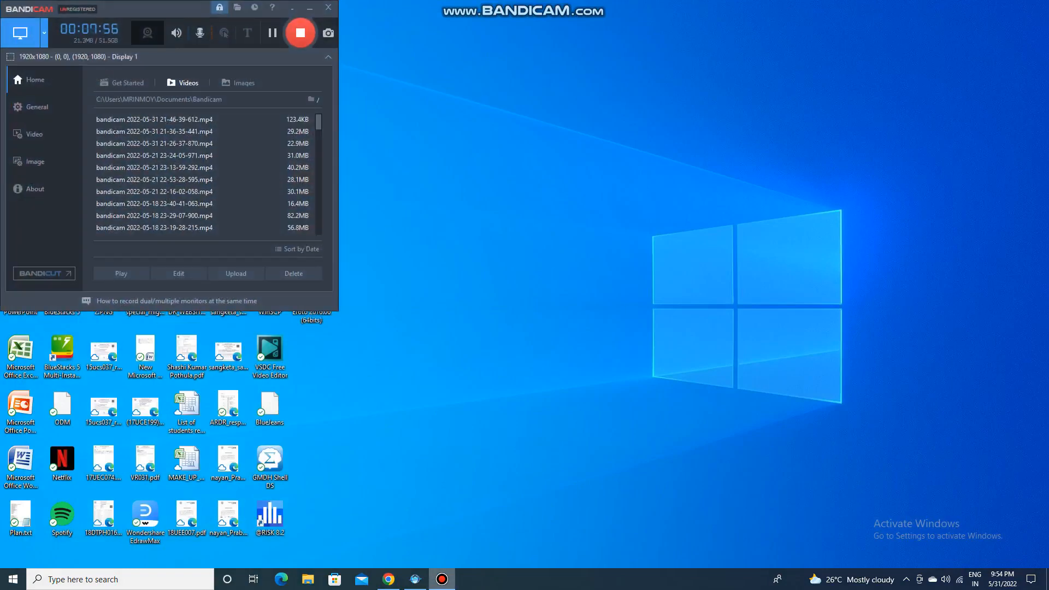